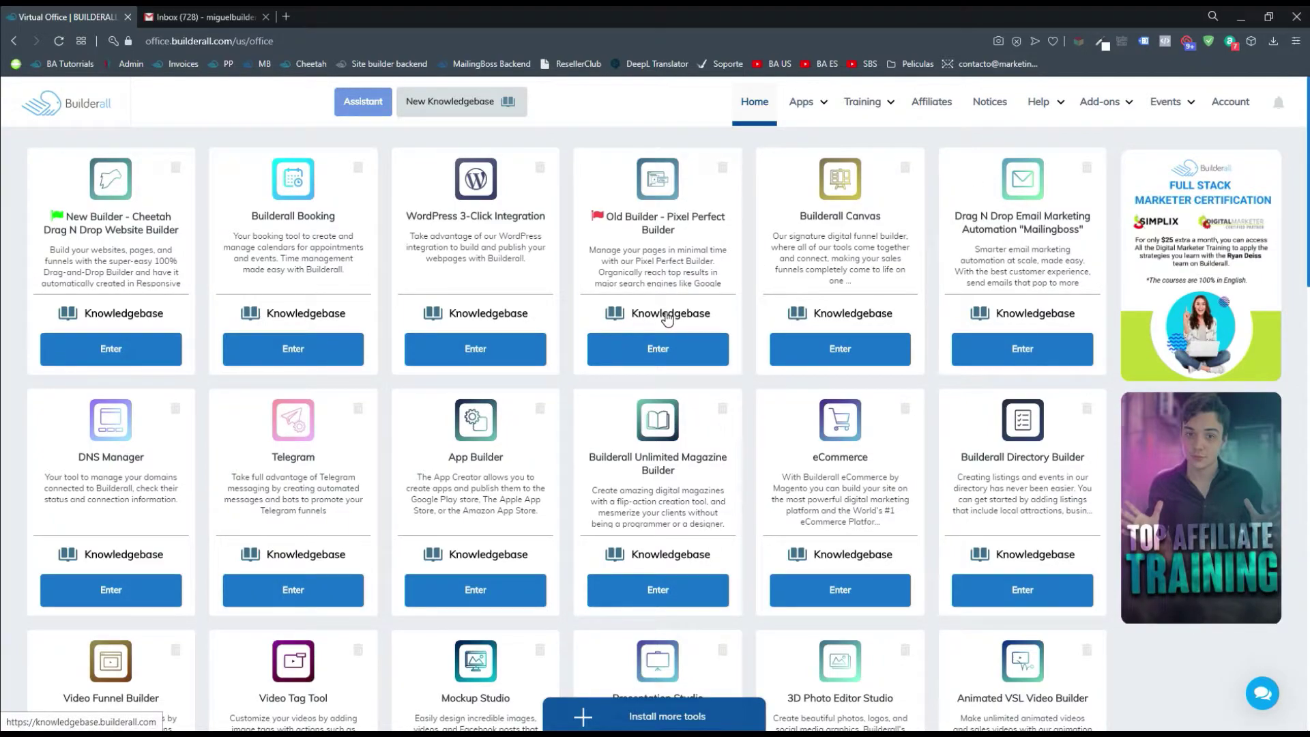
# Open and dismiss the Help options, then open the Builderall Knowledgebase in a new tab
pyautogui.click(1046, 105)
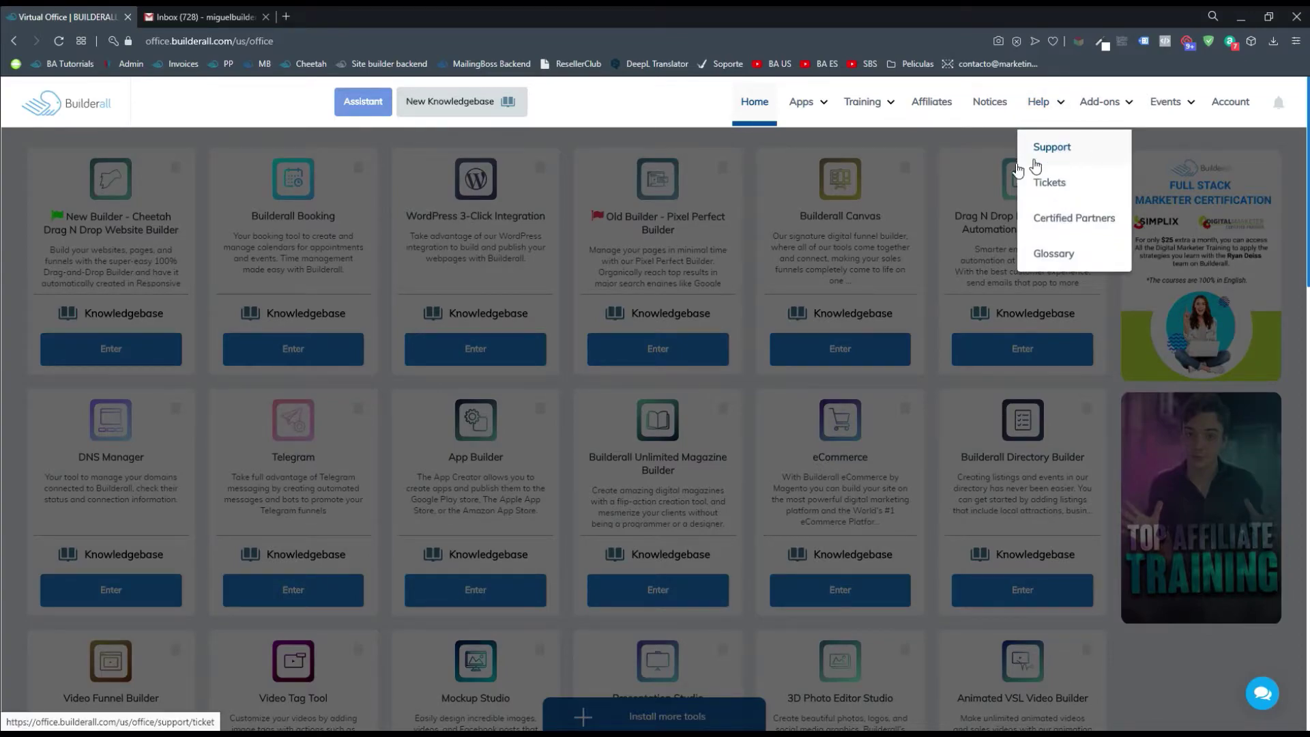
pyautogui.click(566, 298)
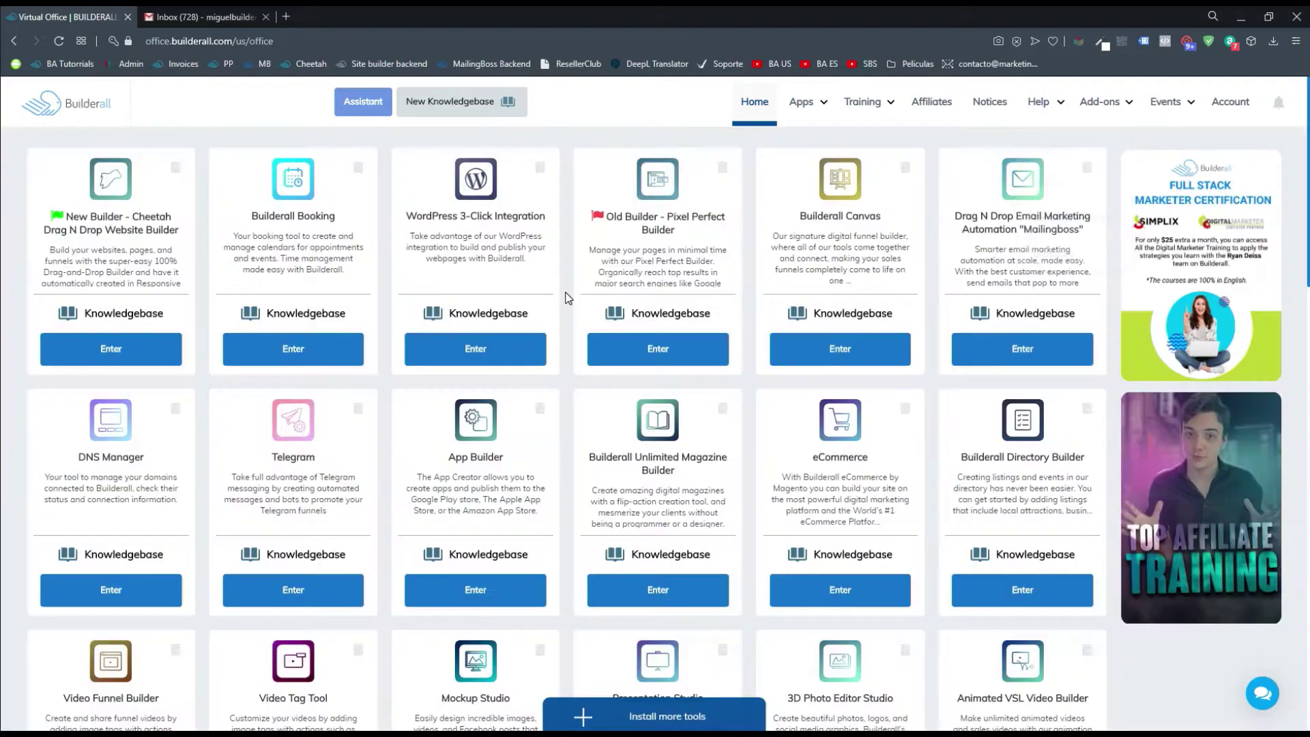
pyautogui.click(512, 315)
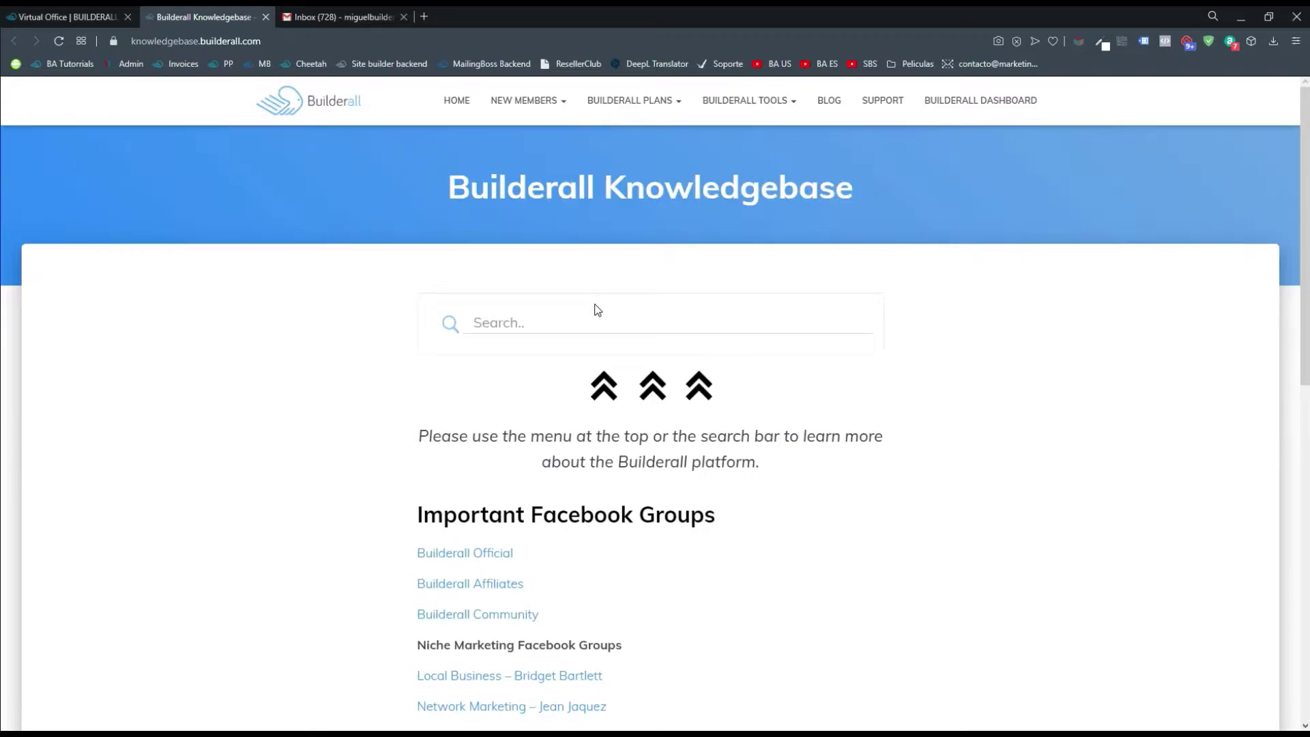
# Search the knowledgebase for SMTP and read the 'What are the SMTP Settings…' article
pyautogui.click(623, 316)
pyautogui.write('S')
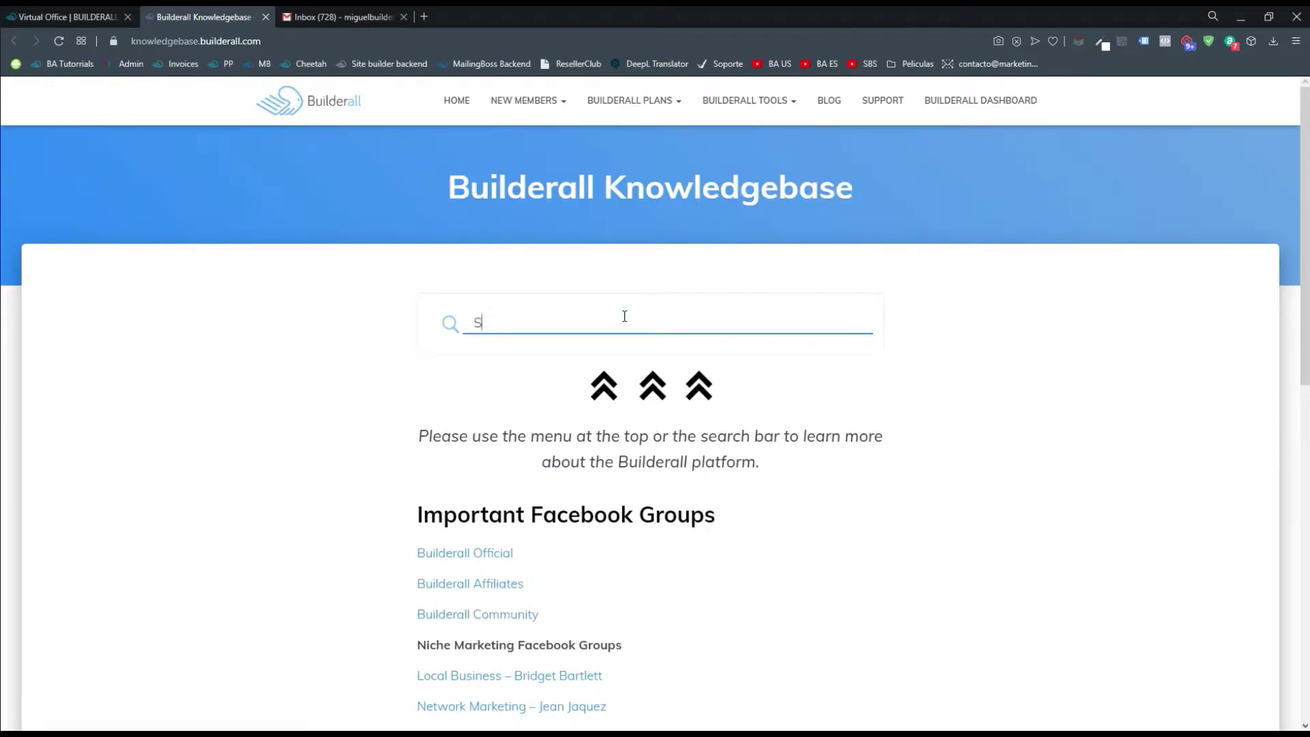
pyautogui.write('MTP')
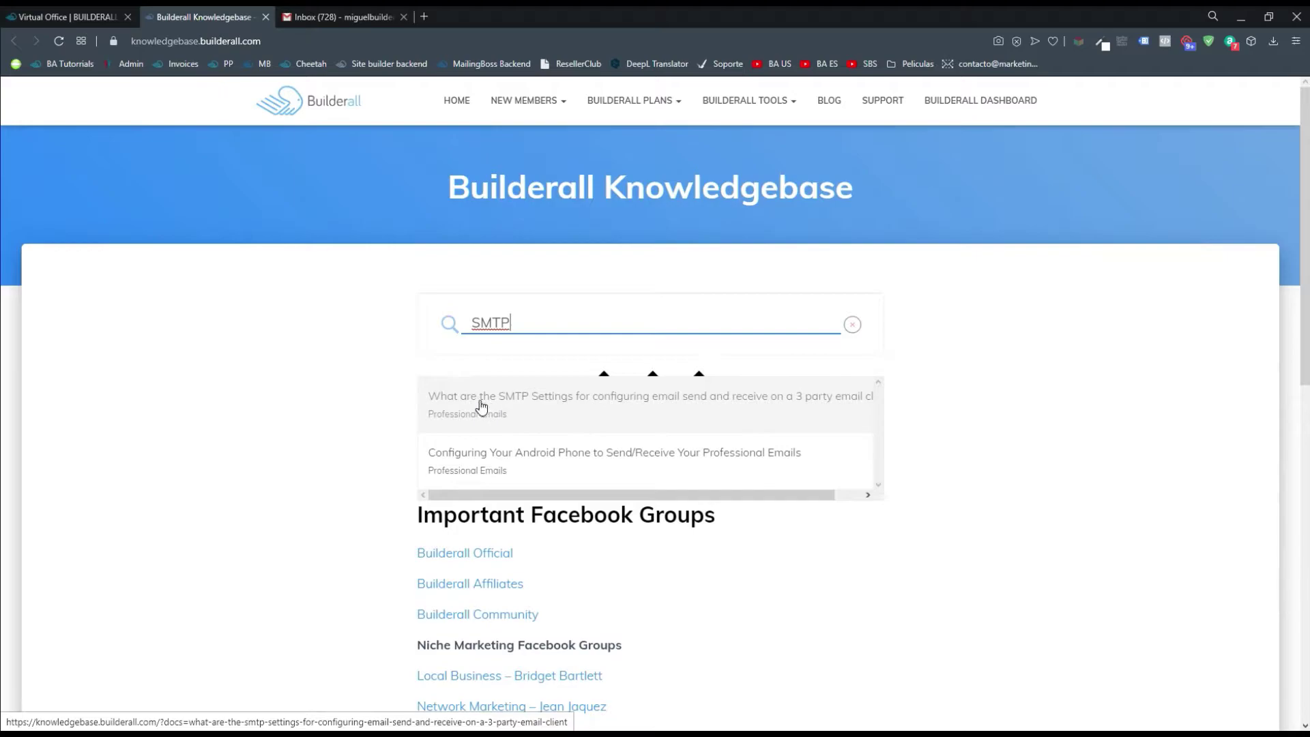
pyautogui.click(609, 409)
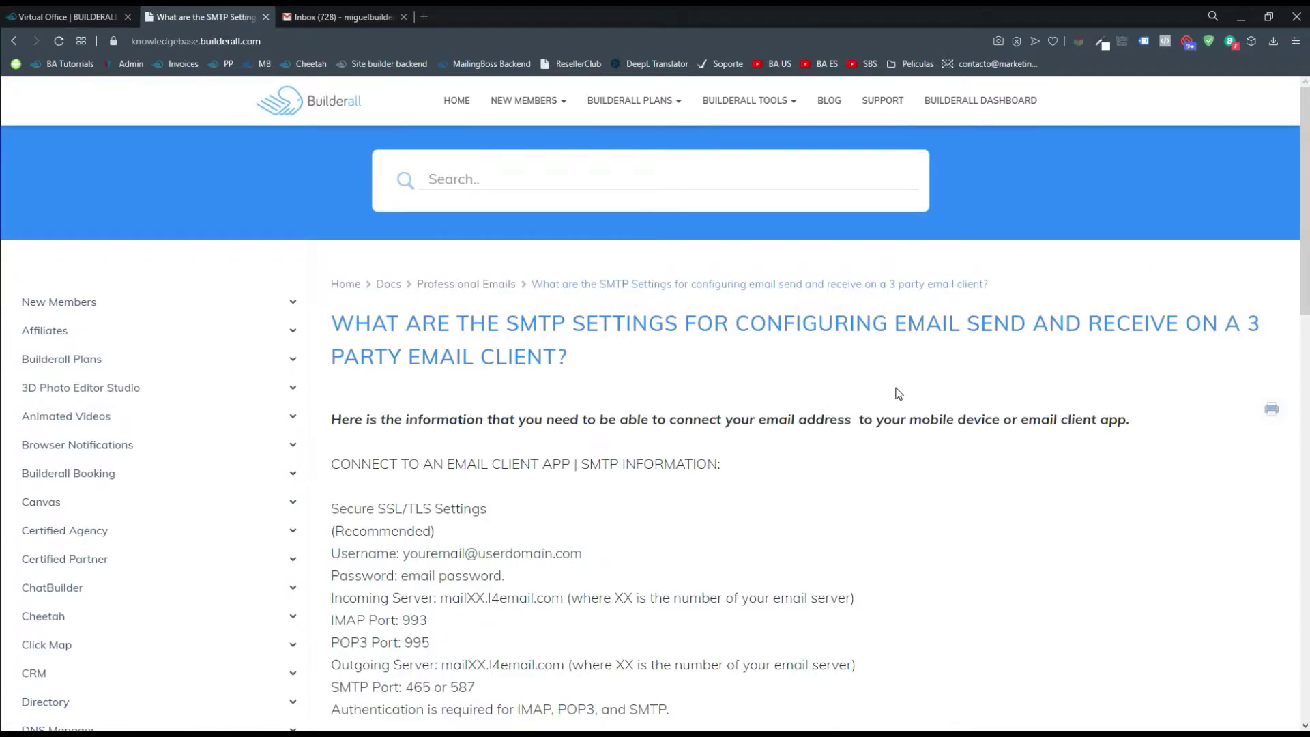
pyautogui.scroll(-1, 385, 464)
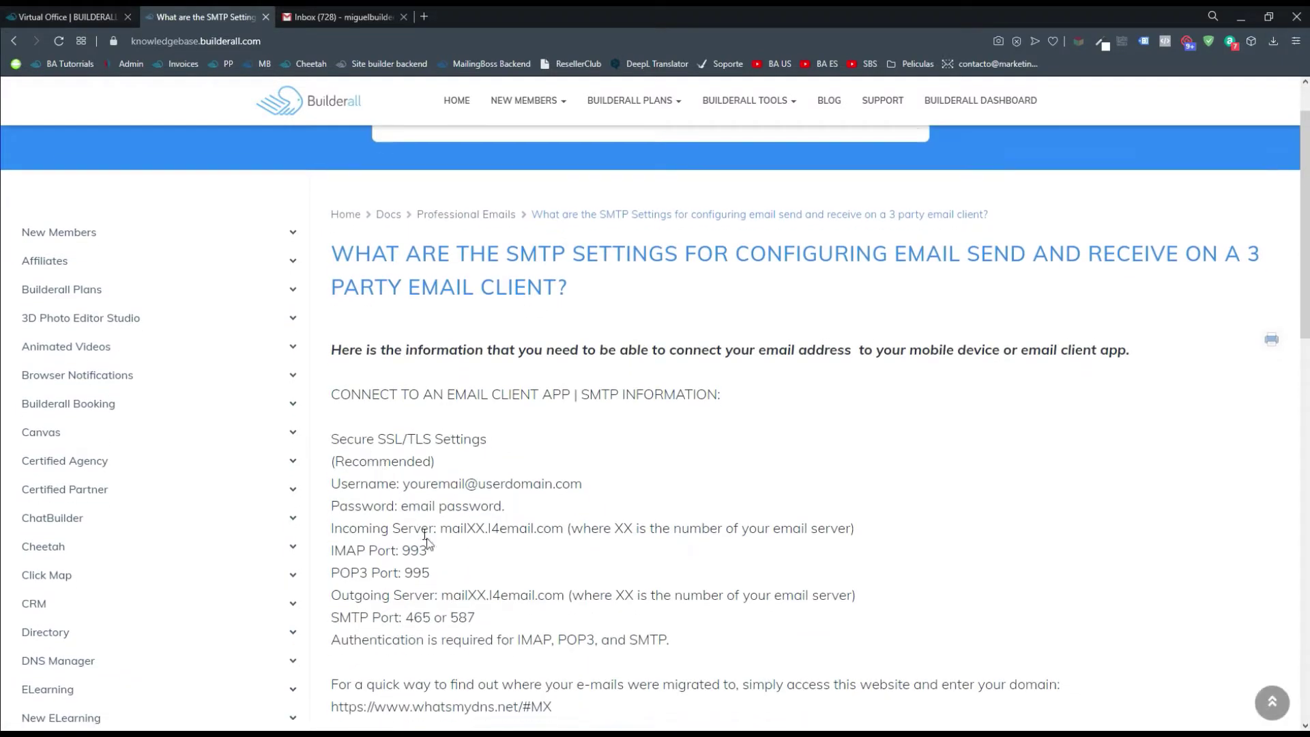
pyautogui.scroll(-2, 681, 653)
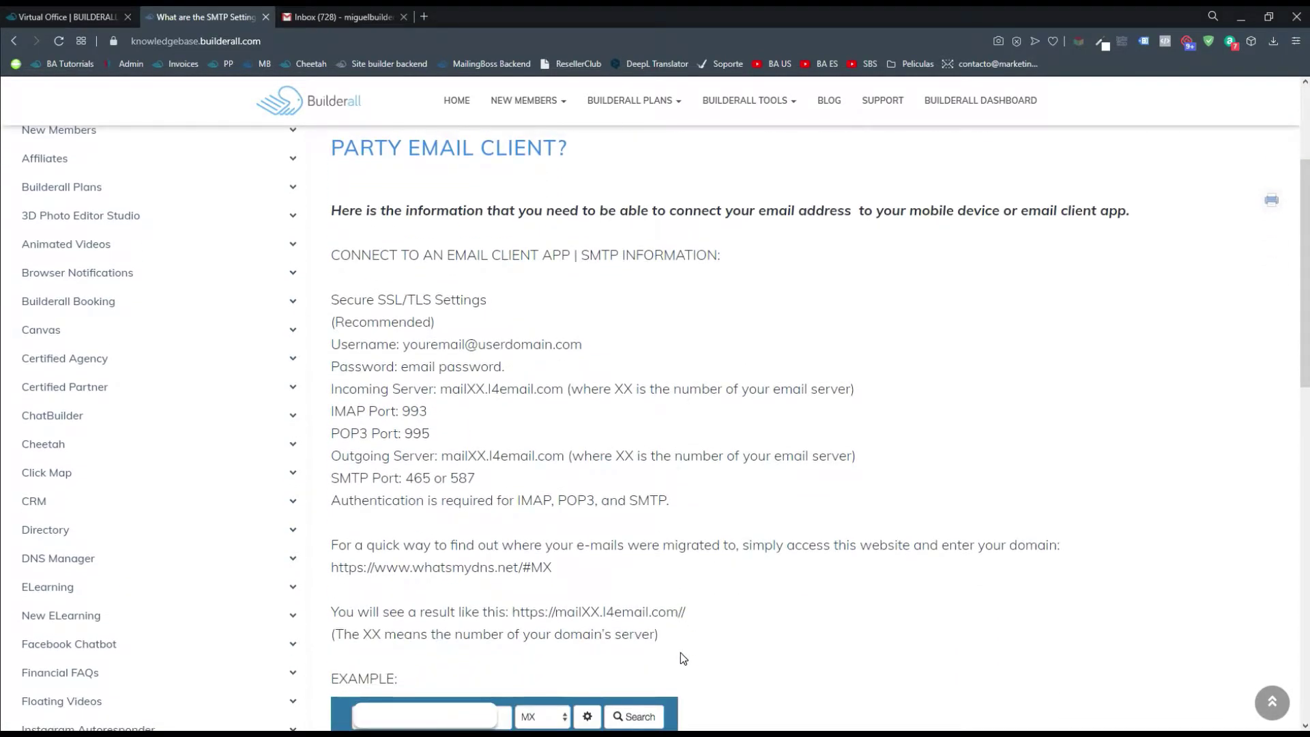
pyautogui.scroll(1, 672, 633)
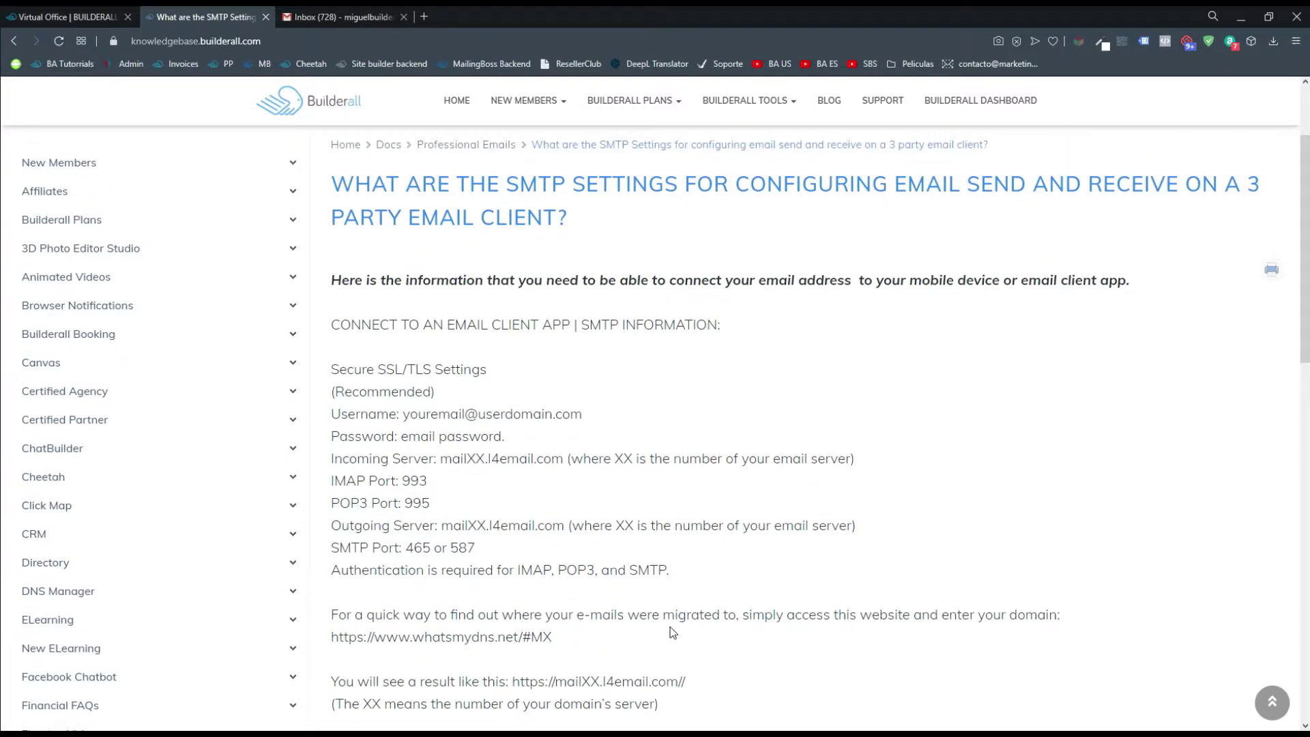
# Back in Gmail, open the full settings at the Accounts and Import tab
pyautogui.click(337, 21)
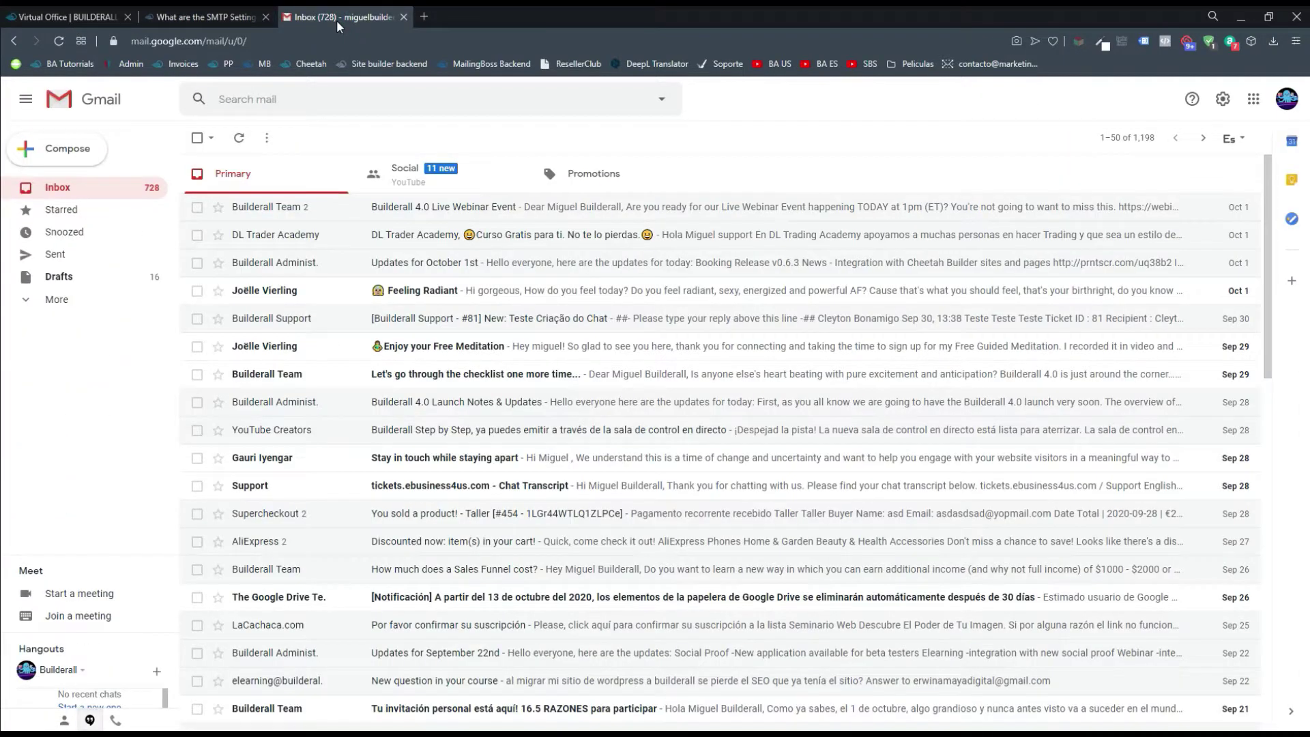
pyautogui.click(1224, 101)
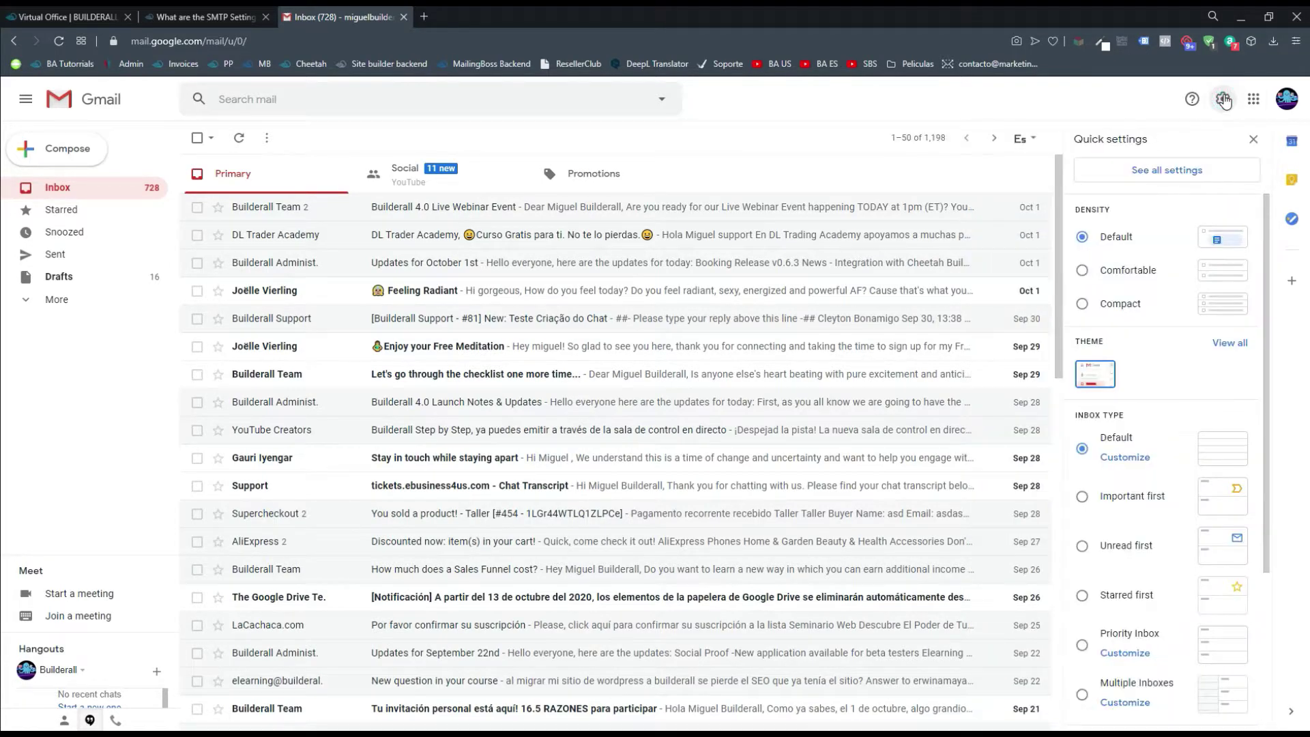
pyautogui.click(1175, 179)
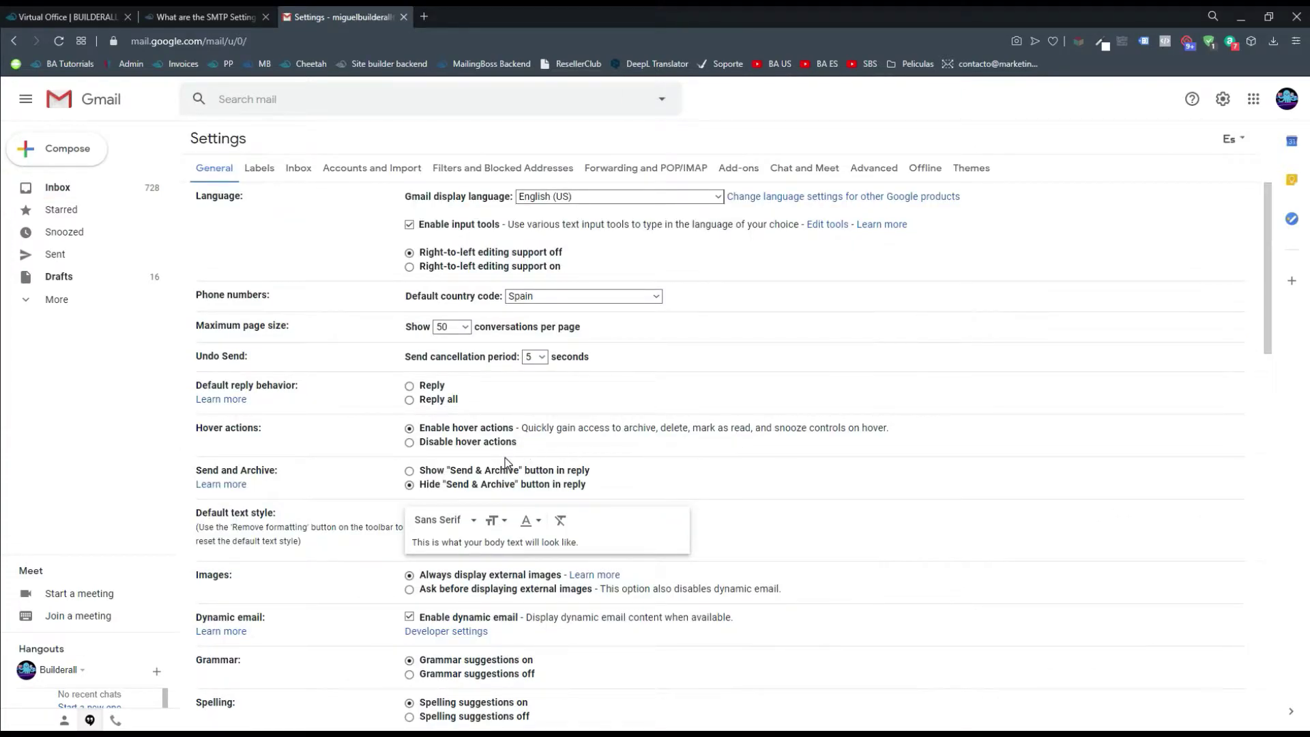
pyautogui.click(368, 172)
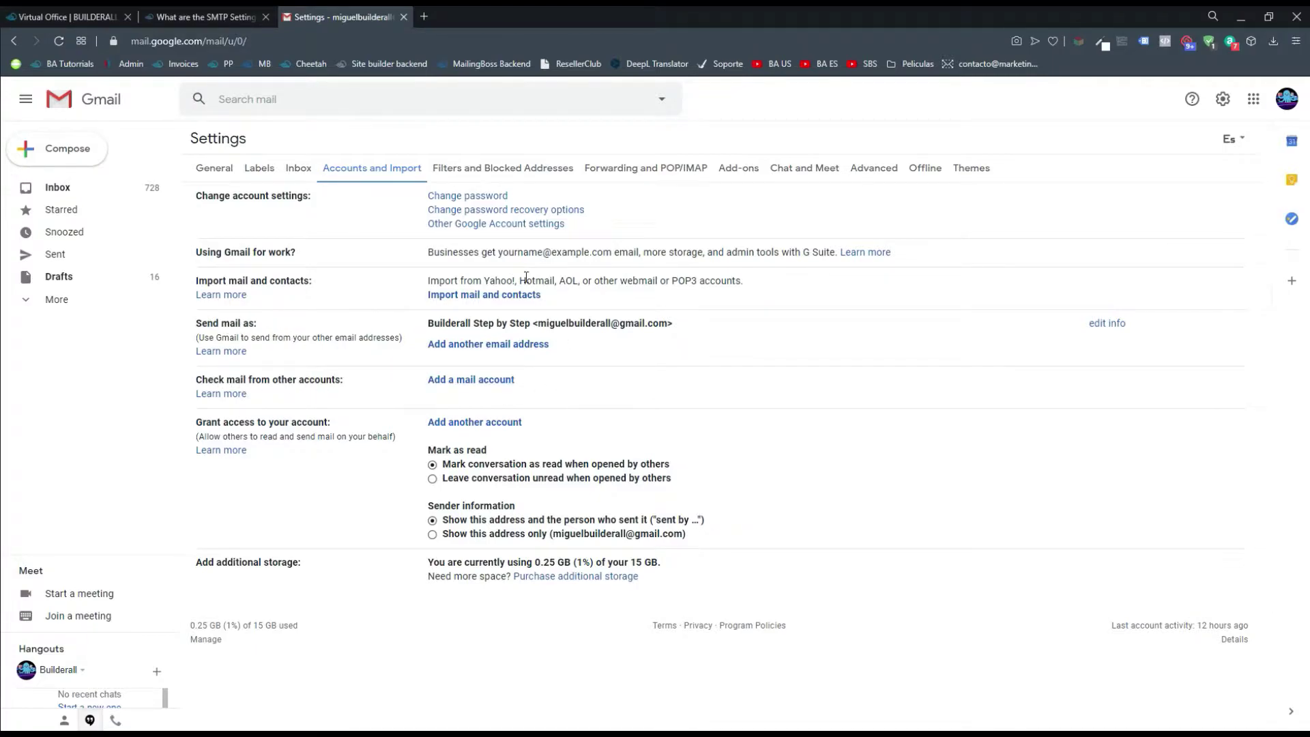
# Start adding another send-from address with the popup window moved to the screen centre
pyautogui.click(517, 349)
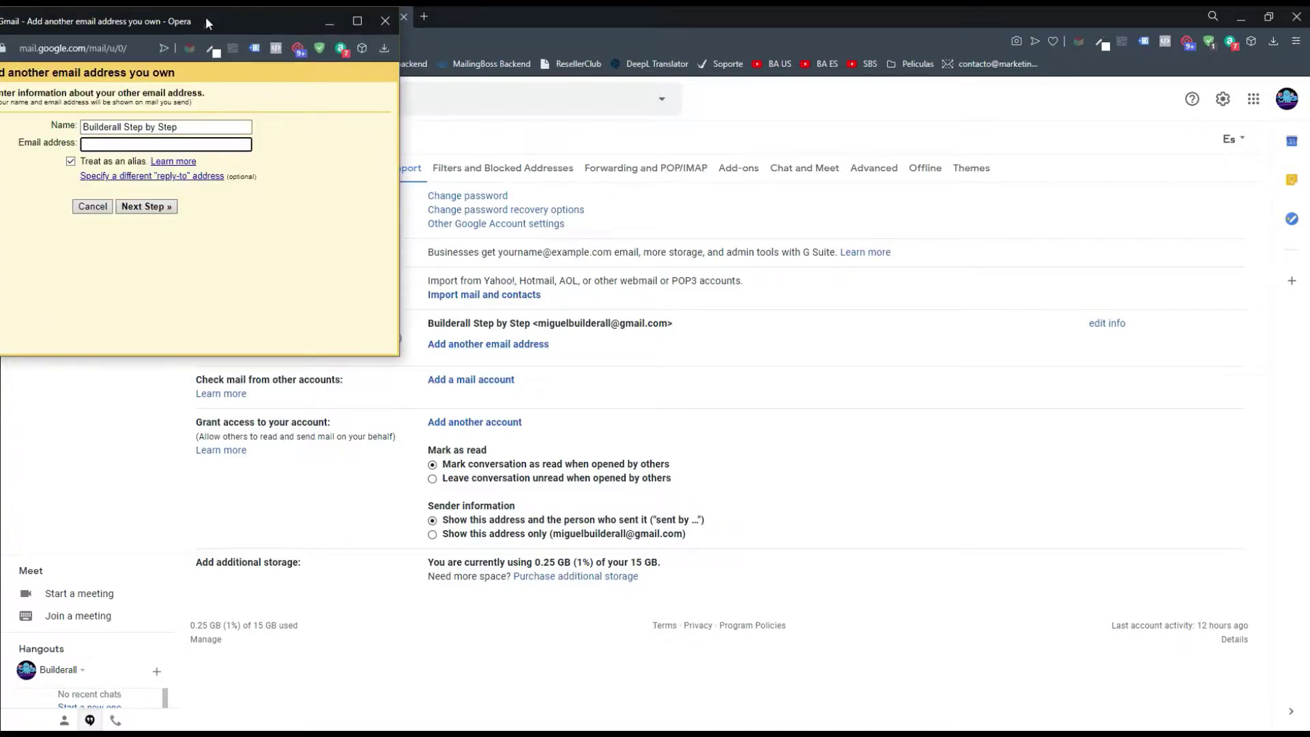
pyautogui.moveTo(206, 16); pyautogui.dragTo(845, 206)
pyautogui.click(845, 314)
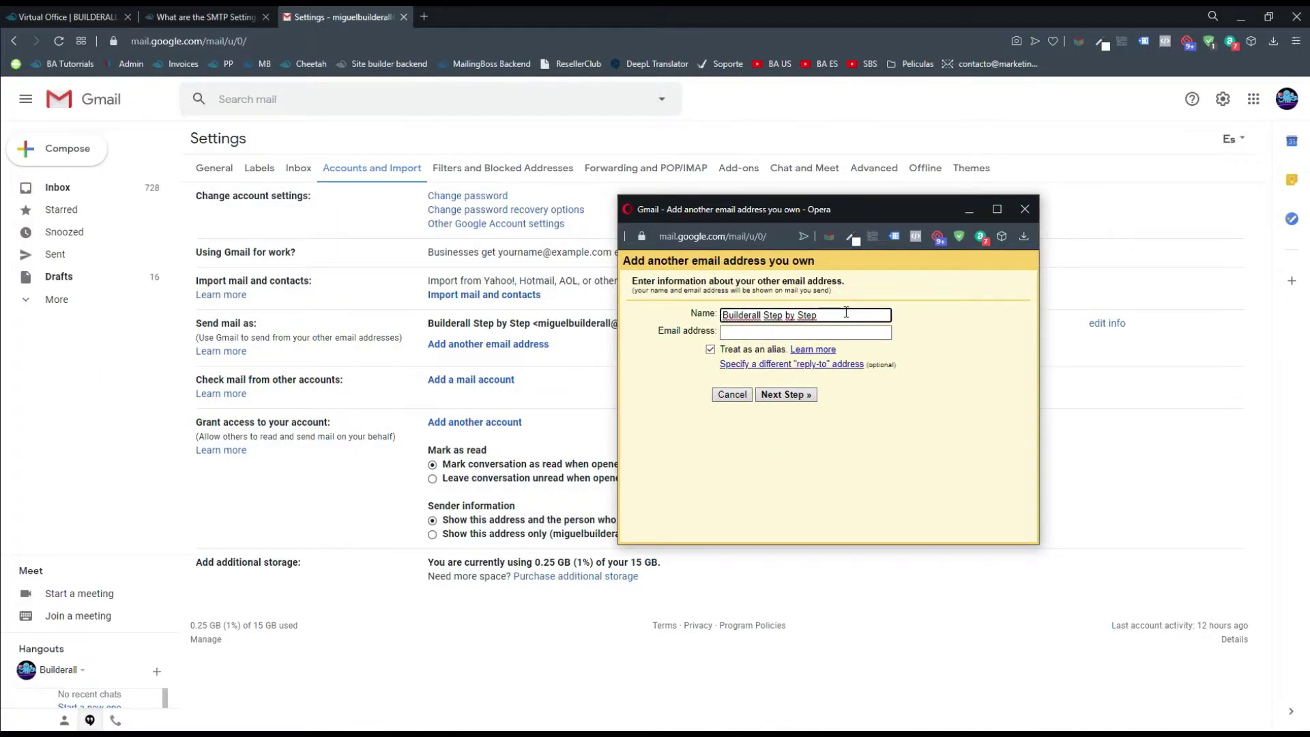
pyautogui.click(805, 332)
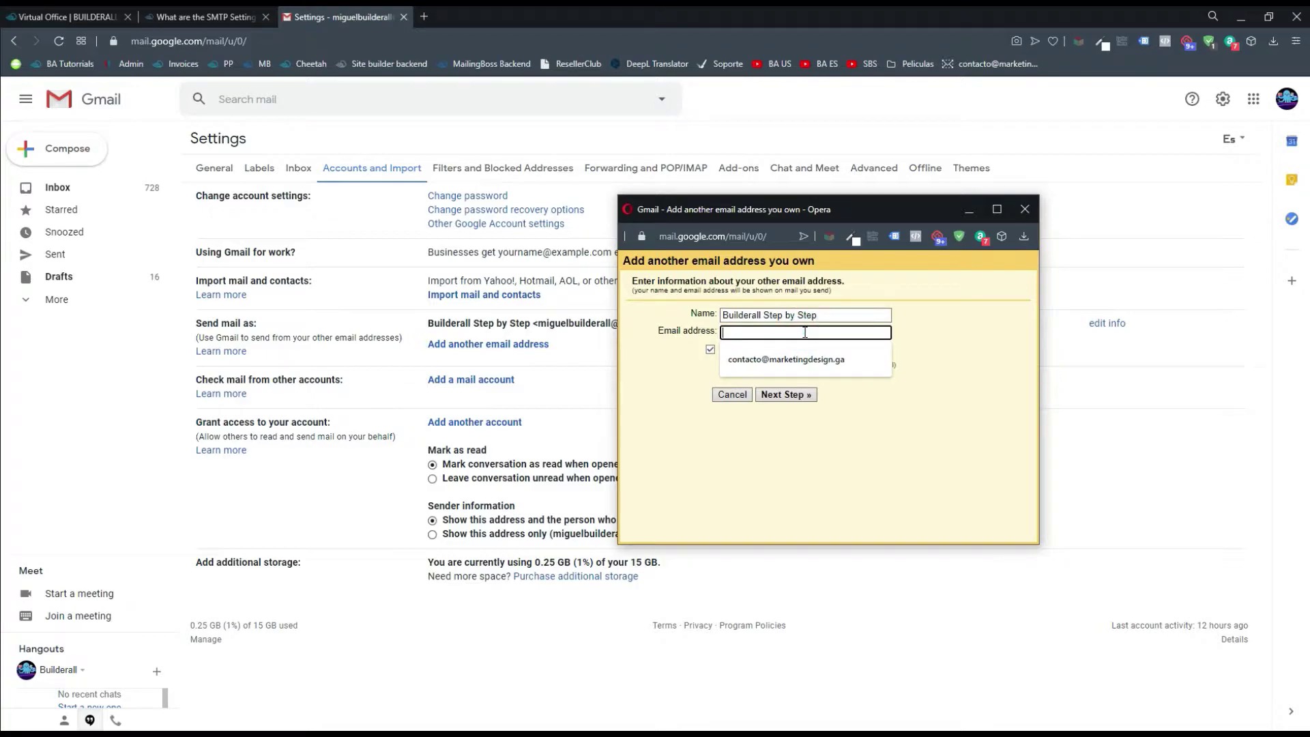
pyautogui.click(956, 335)
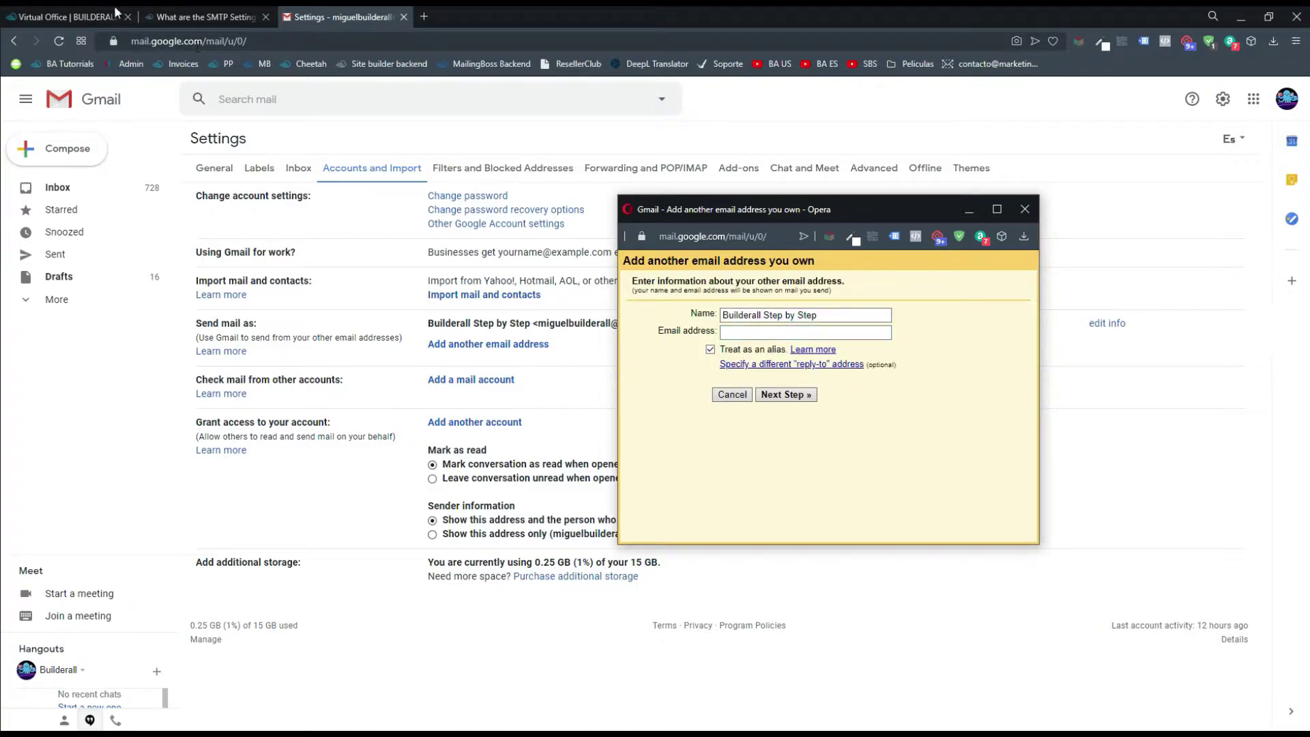
# Fill the email address from the autofill suggestion and continue to the SMTP server step
pyautogui.click(69, 11)
pyautogui.click(813, 104)
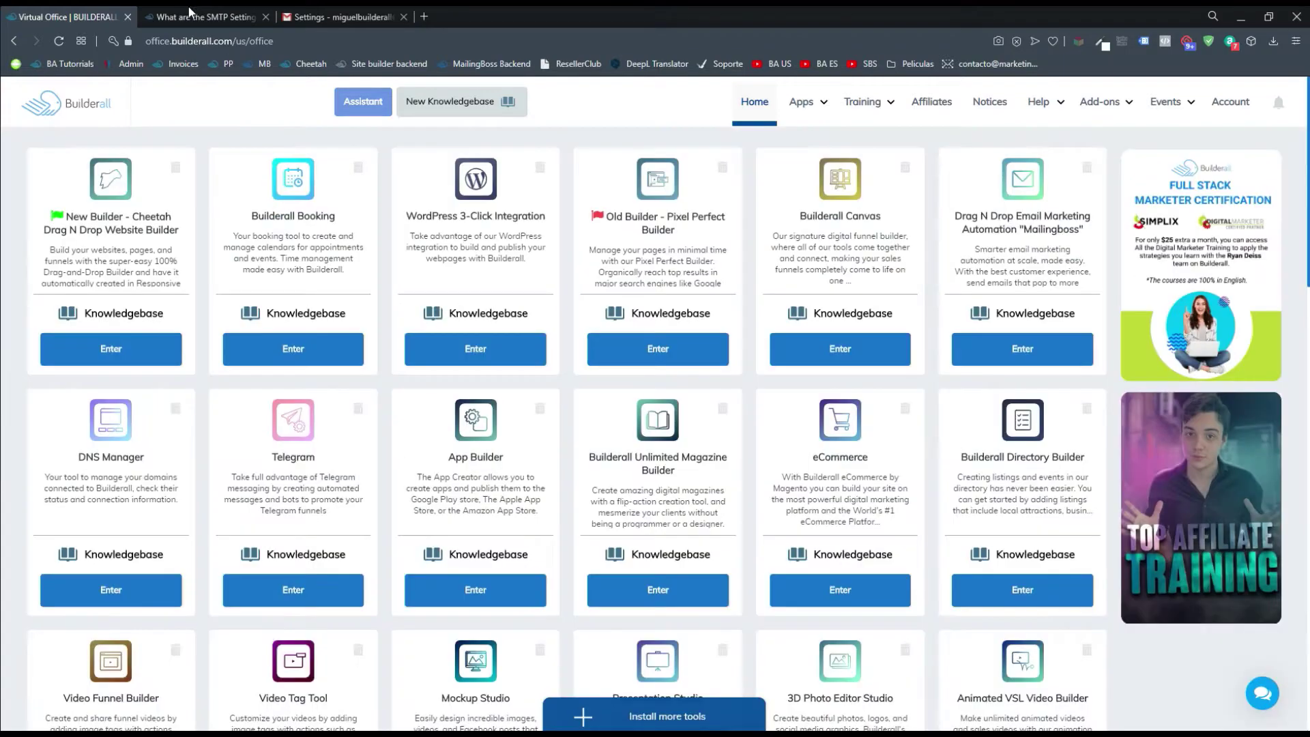
pyautogui.click(325, 9)
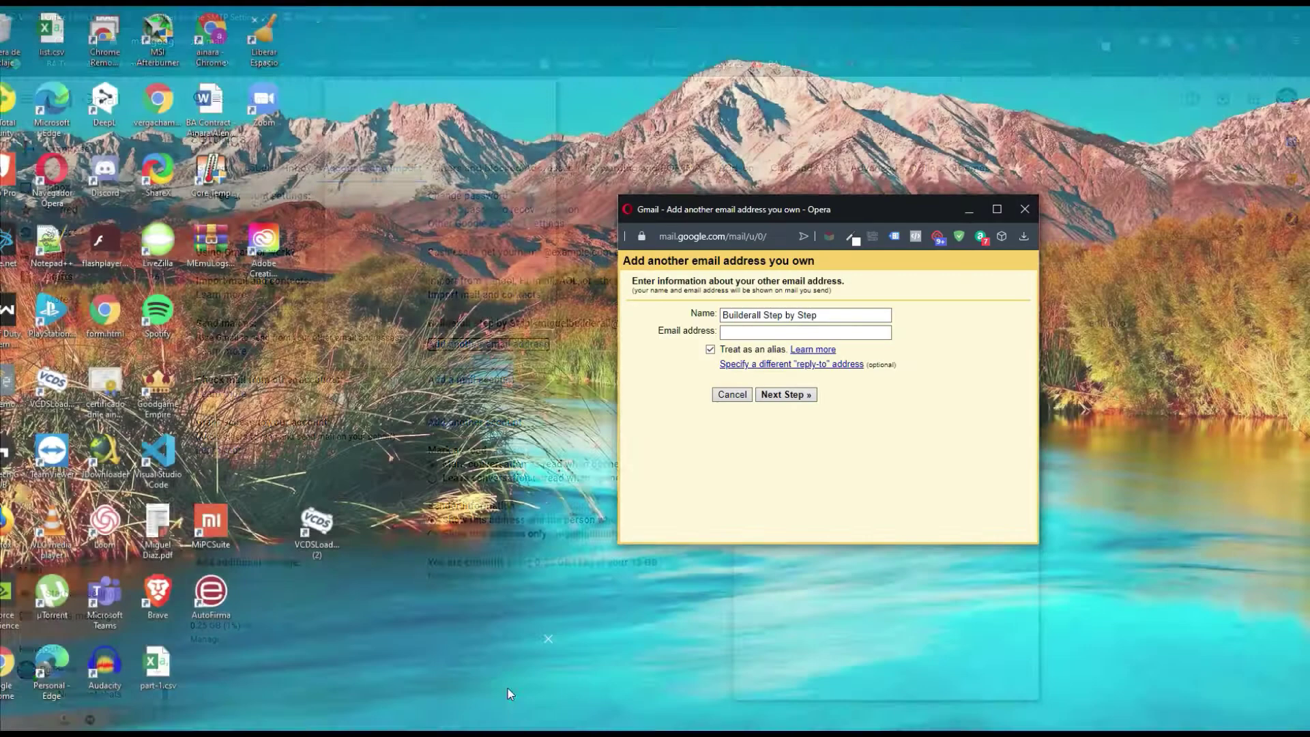
pyautogui.click(507, 688)
pyautogui.moveTo(831, 213); pyautogui.dragTo(747, 215)
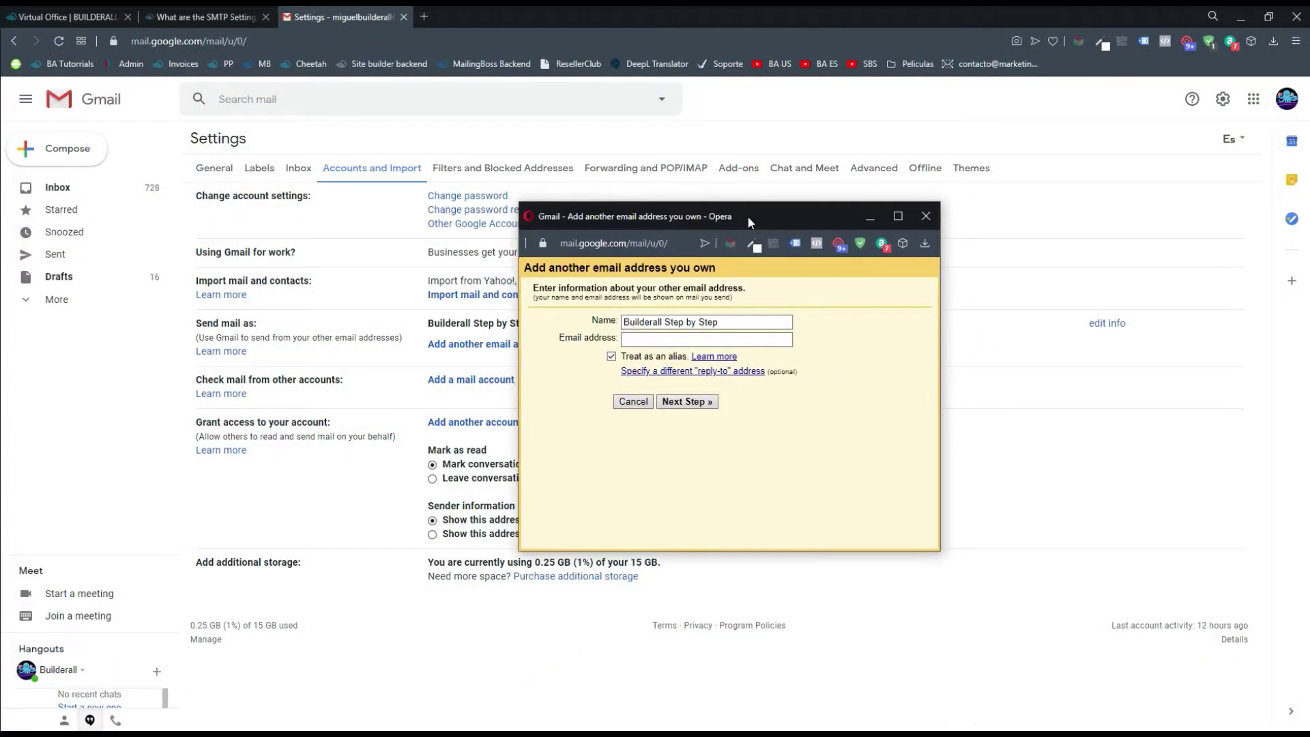
pyautogui.click(696, 340)
pyautogui.click(697, 358)
pyautogui.click(833, 337)
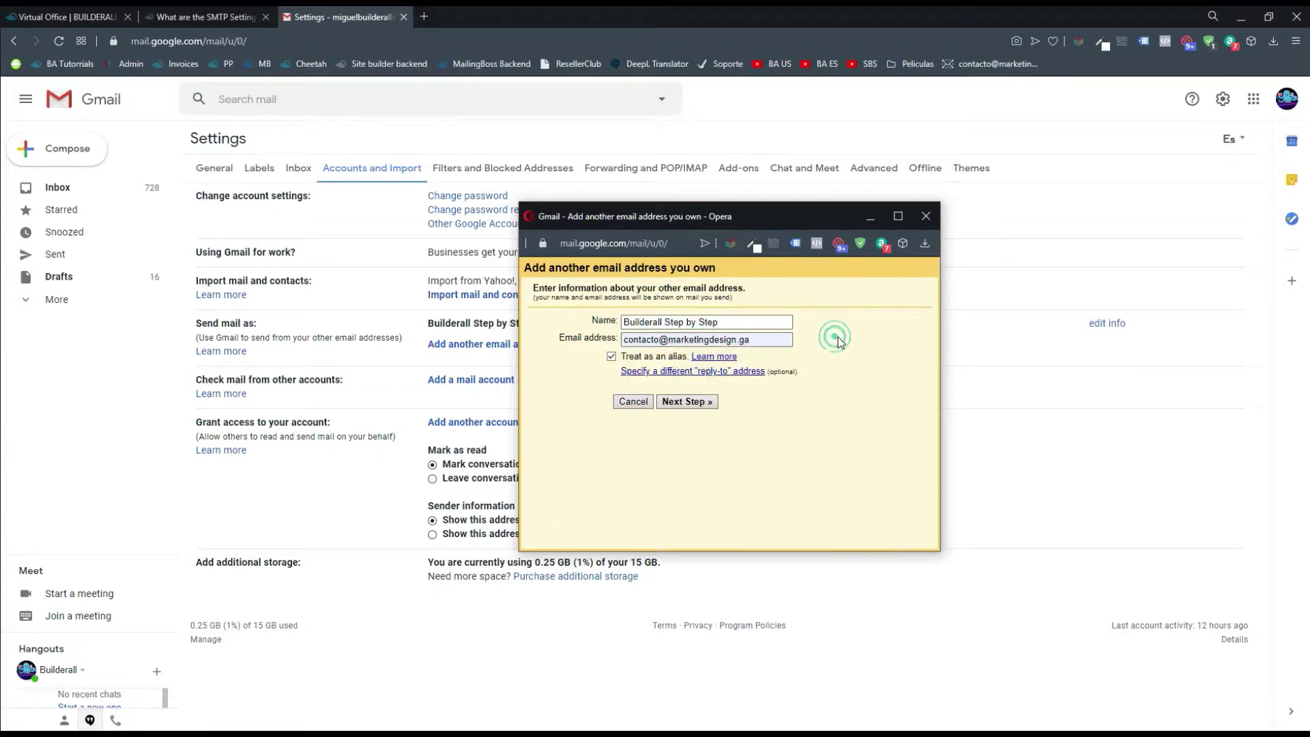
pyautogui.click(685, 403)
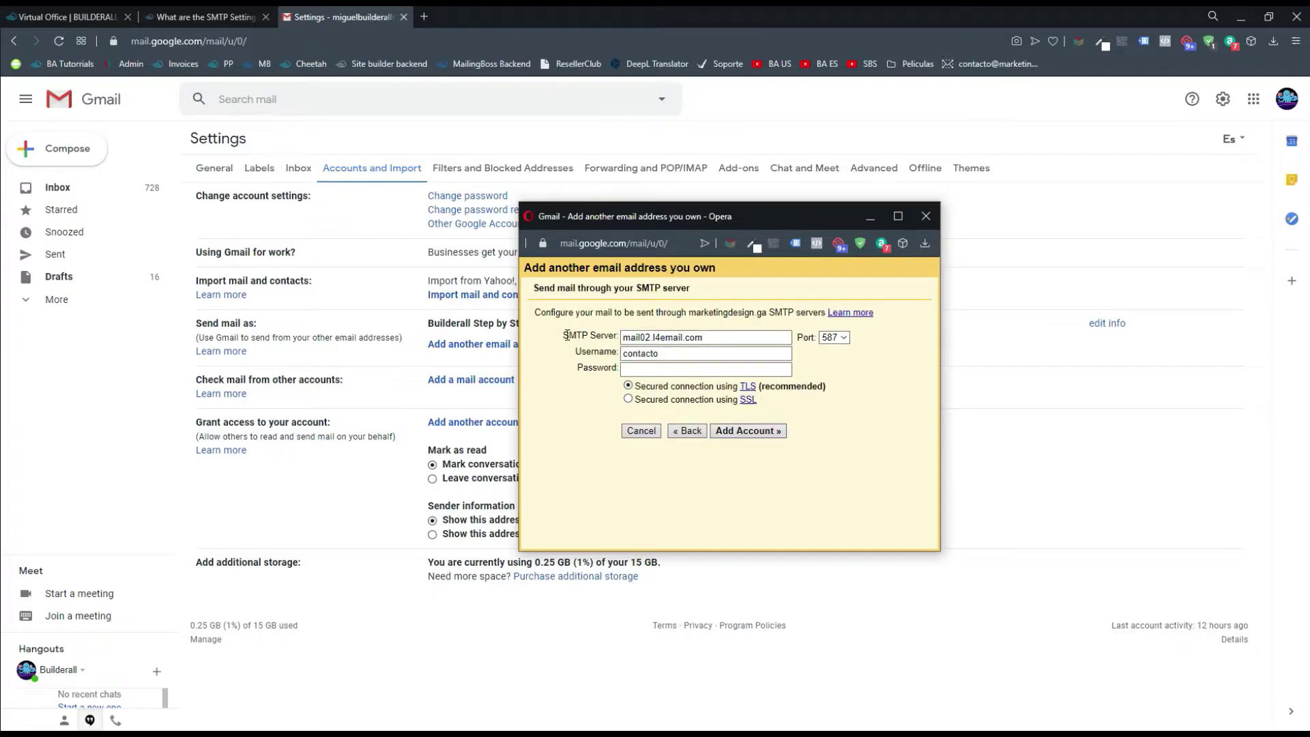
# Move the add-address window aside and scroll the SMTP article down to the whatsmydns link
pyautogui.click(625, 341)
pyautogui.click(216, 14)
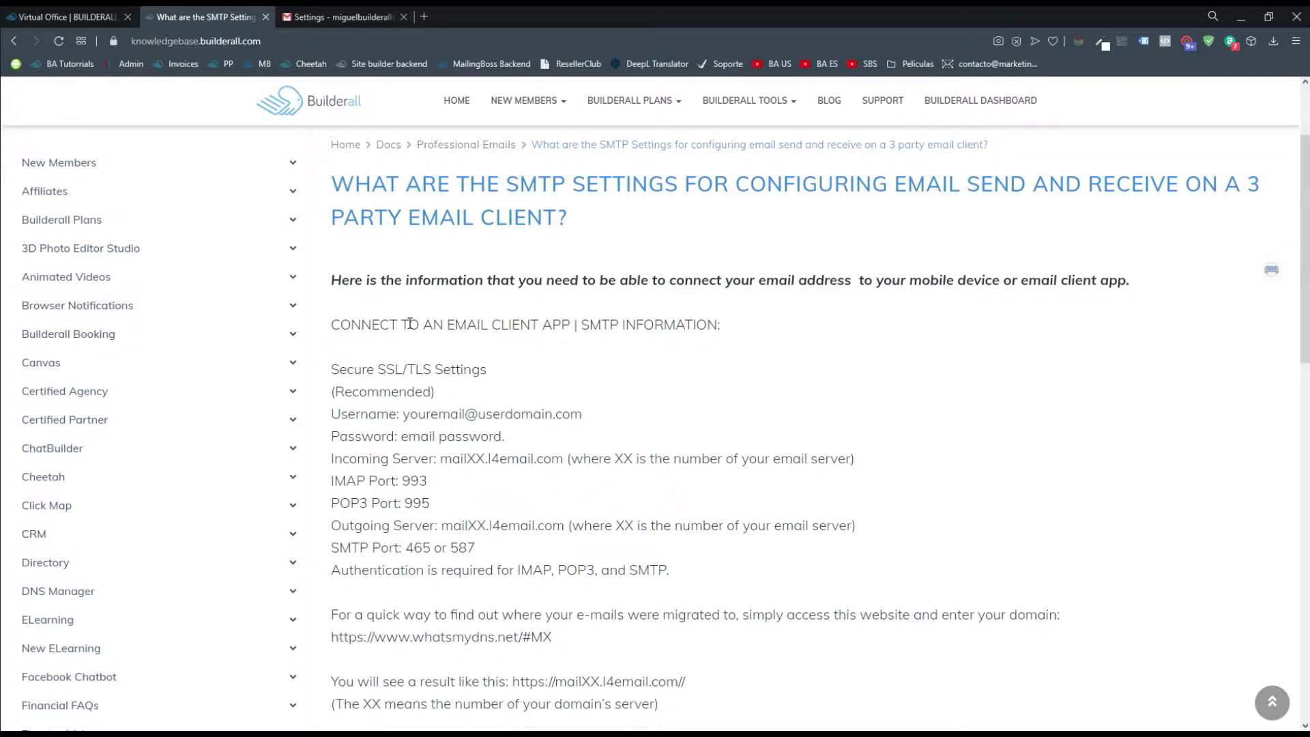
pyautogui.hotkey('alt', 'Tab')
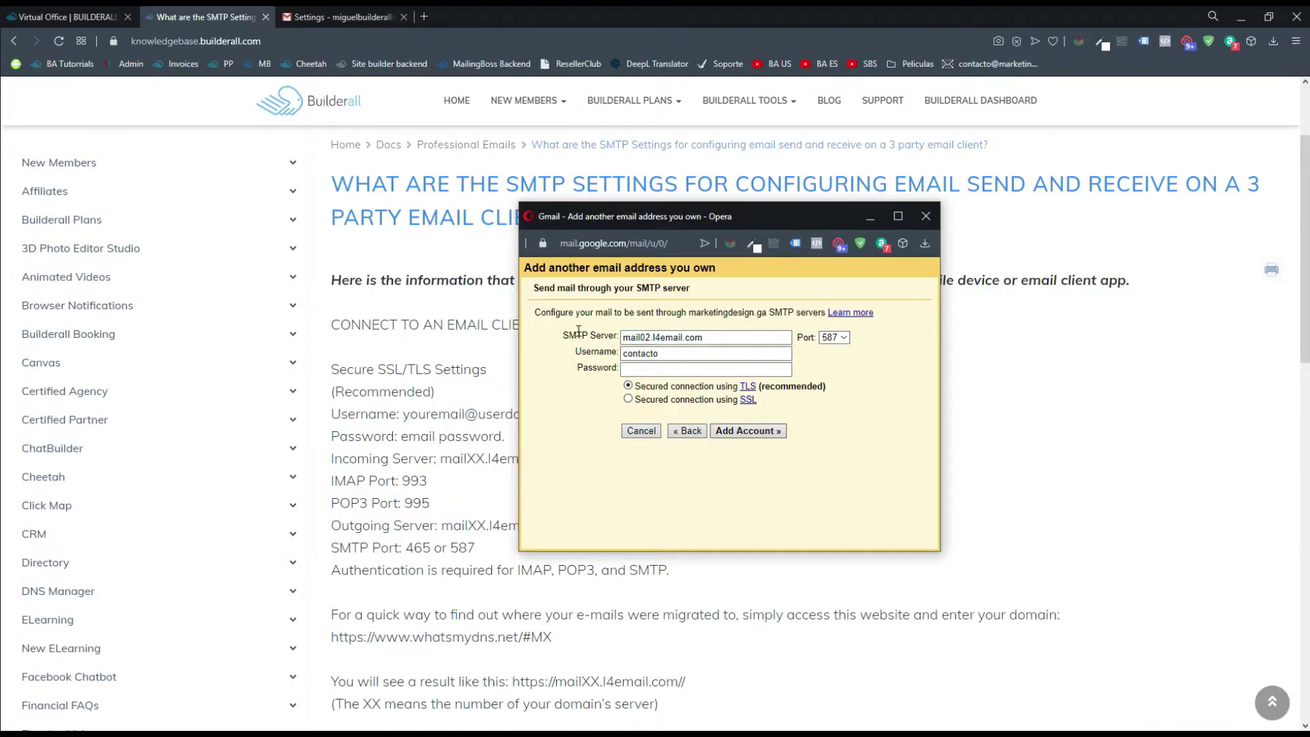
pyautogui.moveTo(671, 221); pyautogui.dragTo(812, 238)
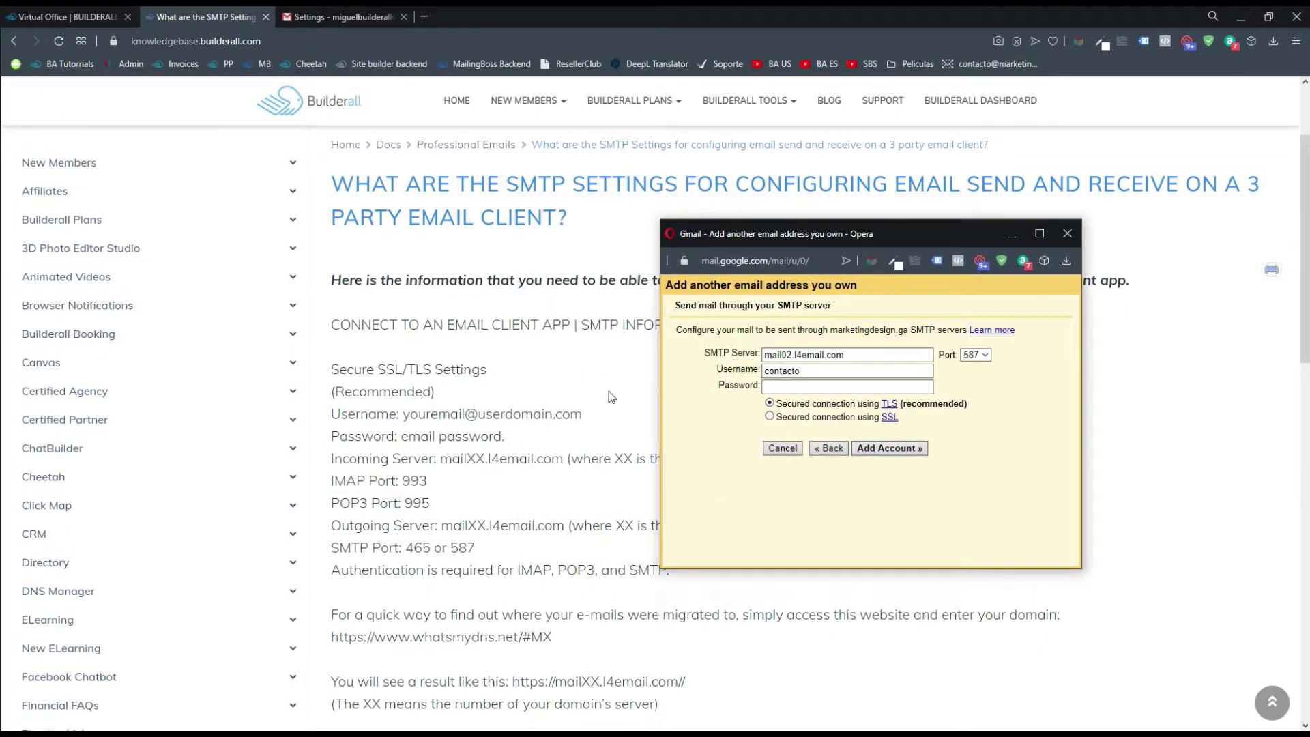
pyautogui.click(559, 398)
pyautogui.scroll(-3, 559, 398)
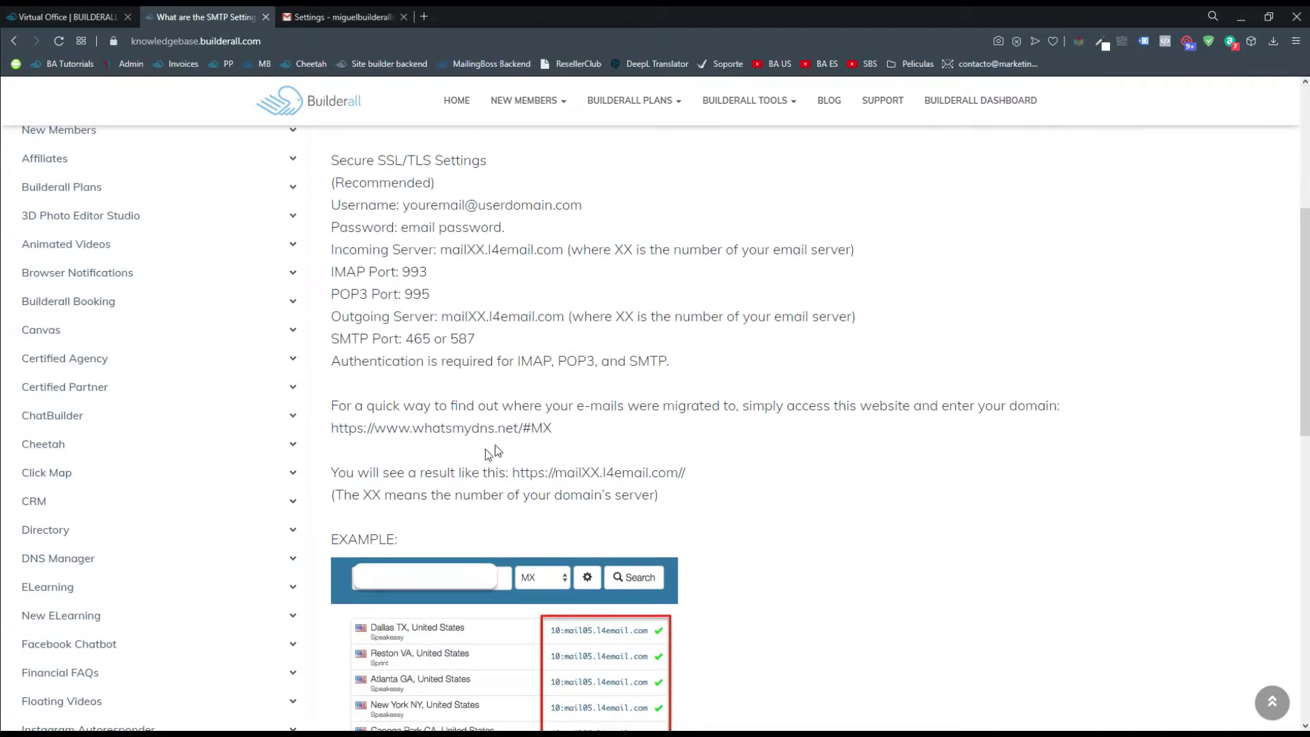
pyautogui.scroll(-1, 533, 458)
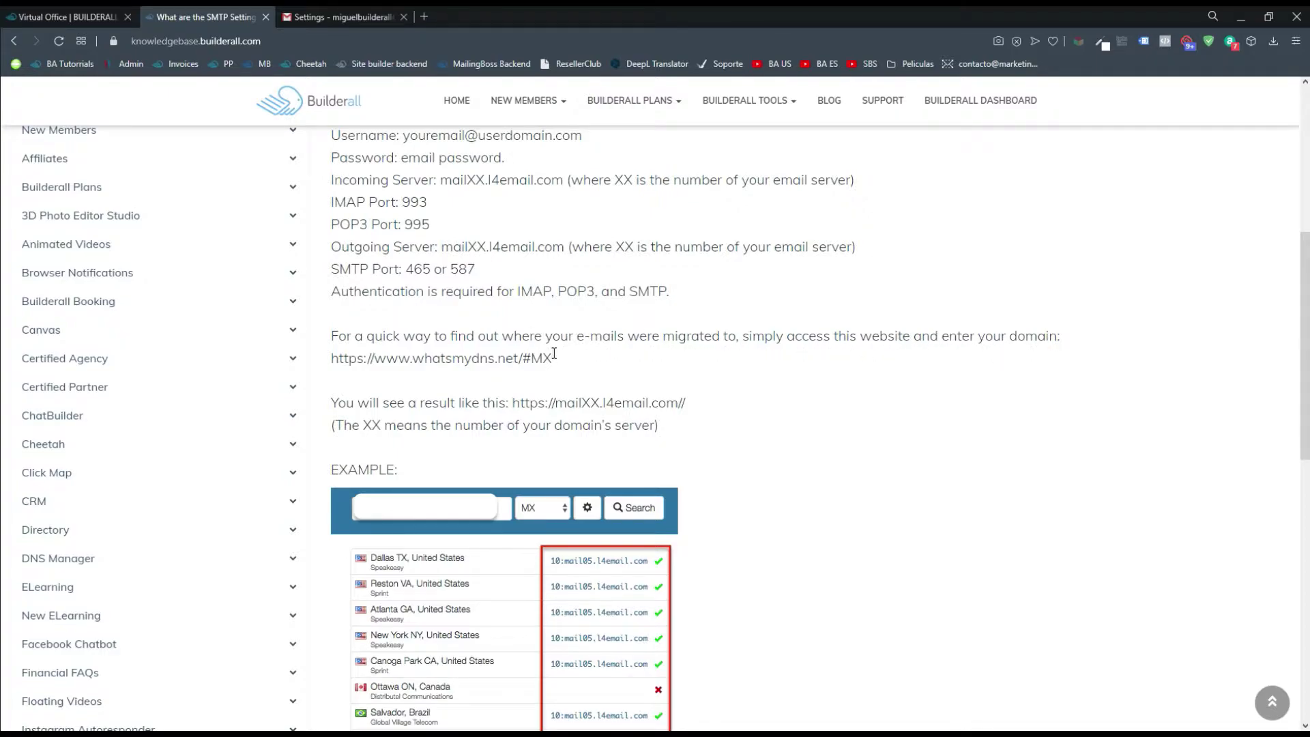
# Copy the whatsmydns.net/#MX link from the article and open a new browser tab
pyautogui.moveTo(554, 354); pyautogui.dragTo(332, 356)
pyautogui.hotkey('ctrl', 'c')
pyautogui.rightClick(412, 365)
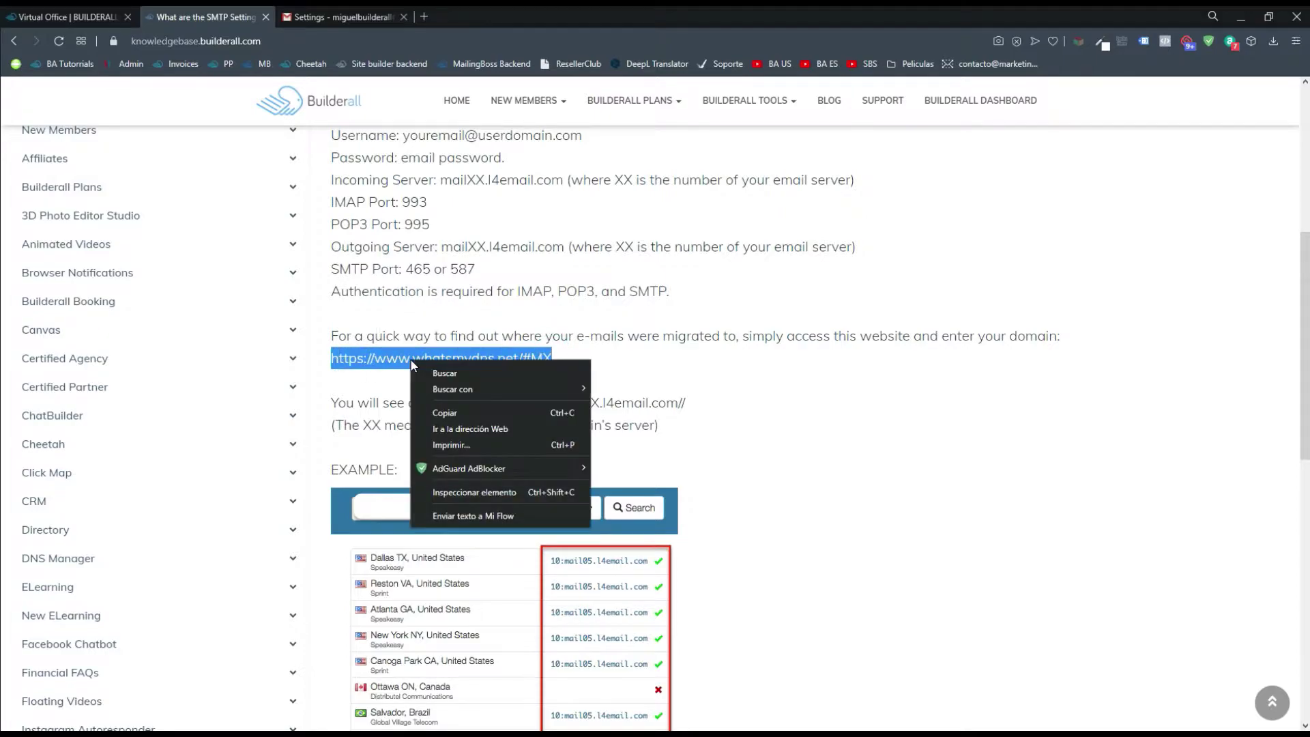
pyautogui.click(444, 412)
pyautogui.click(424, 17)
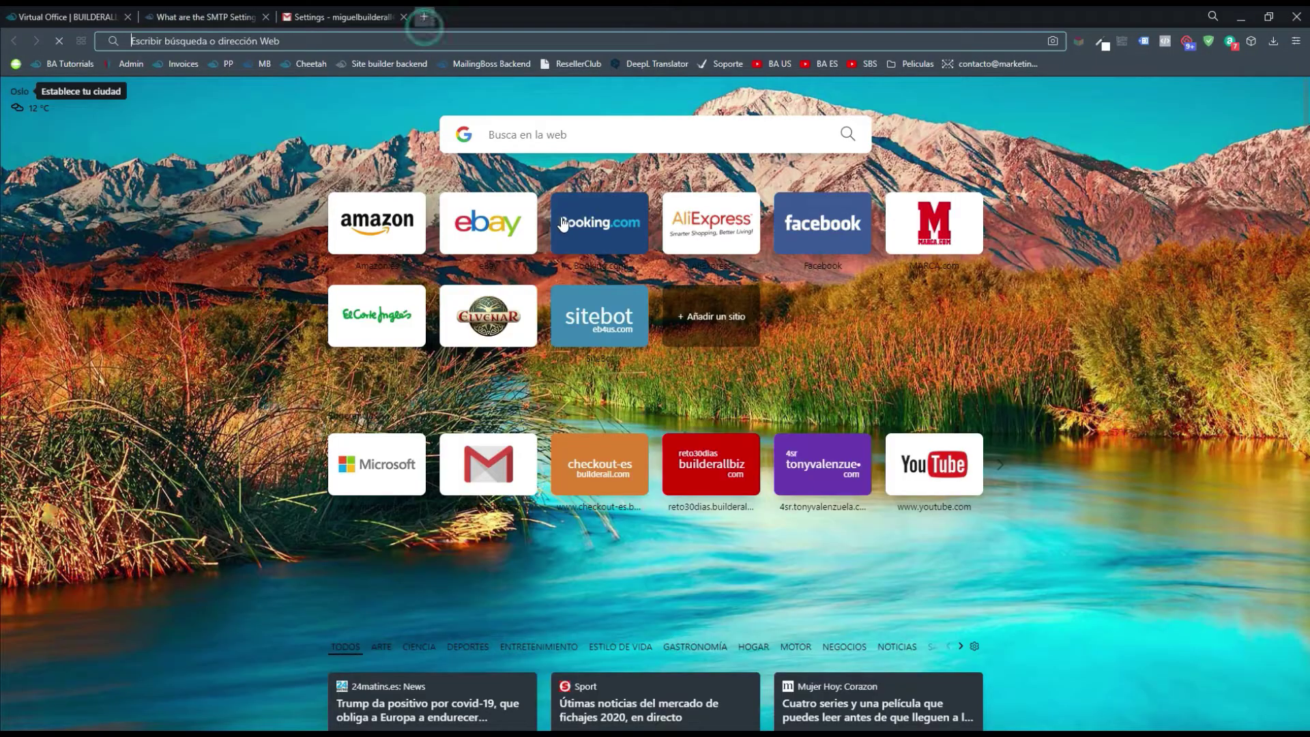
# Load the pasted whatsmydns.net MX checker in a tab placed next to the article
pyautogui.hotkey('ctrl', 'v')
pyautogui.press('Return')
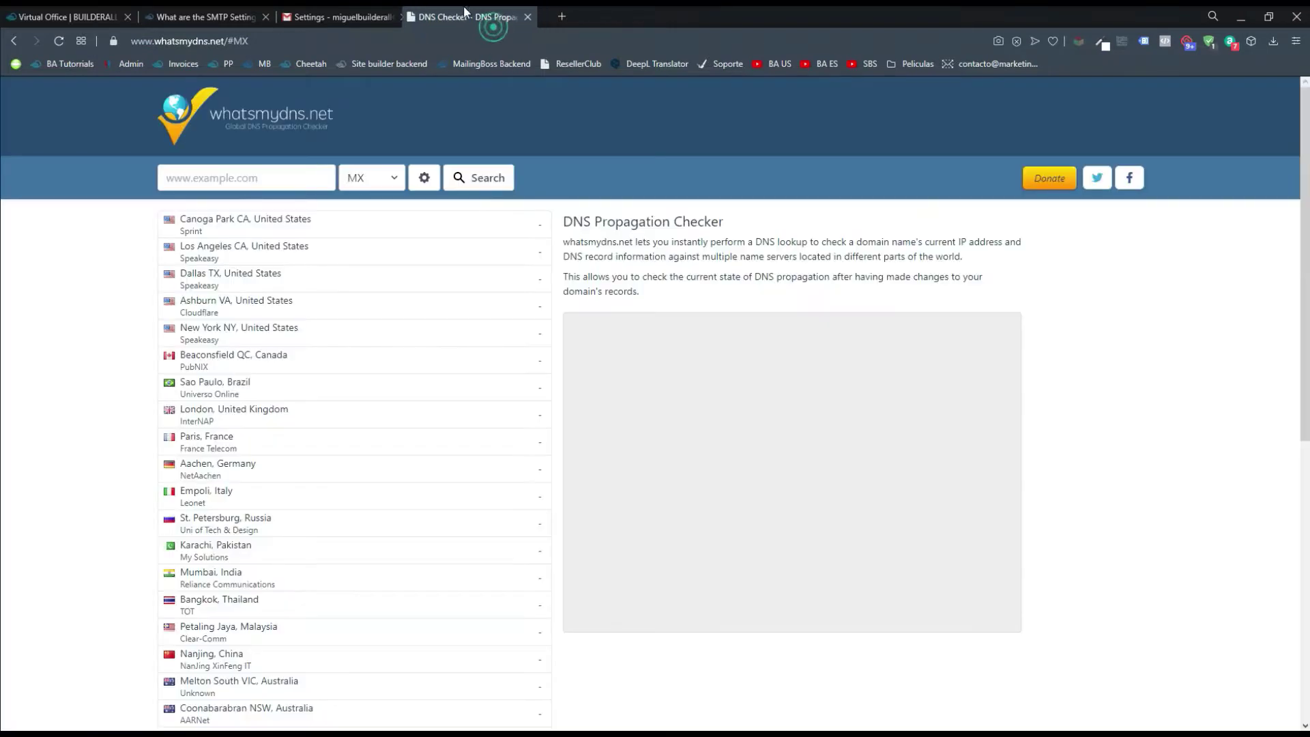
pyautogui.moveTo(465, 11); pyautogui.dragTo(289, 11)
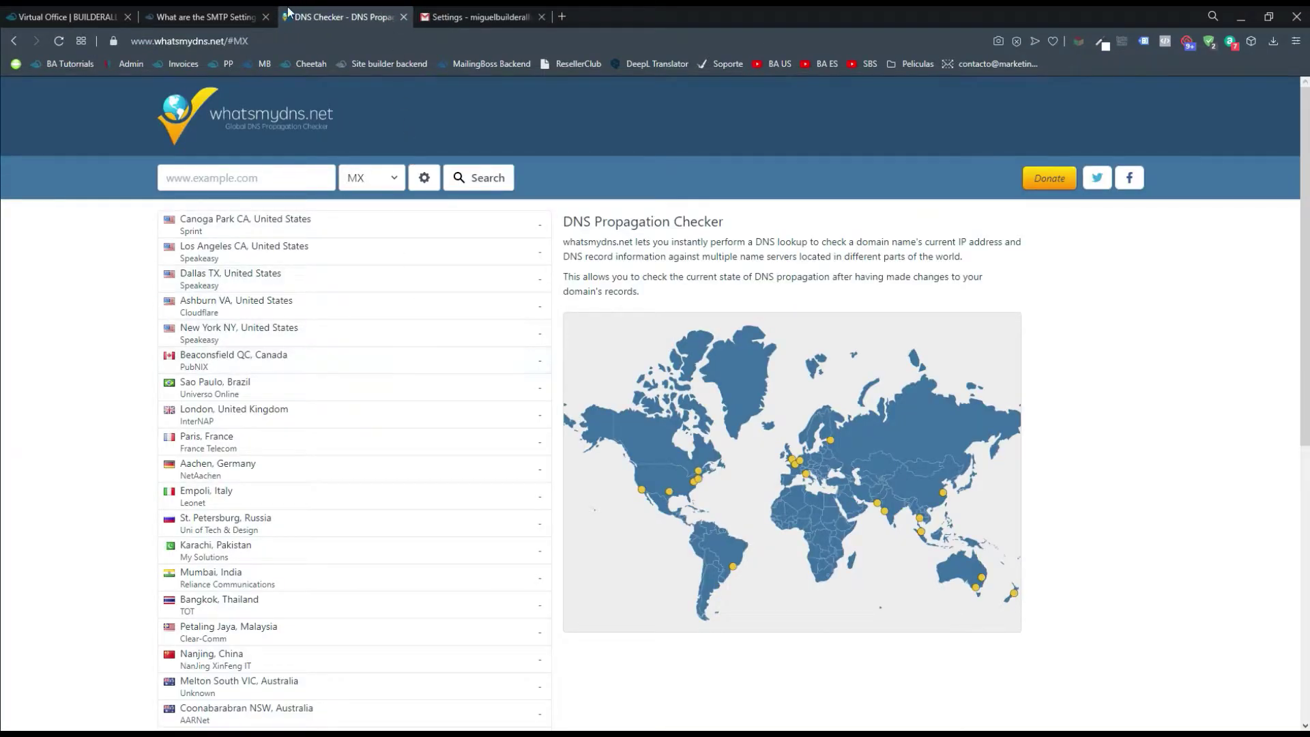
pyautogui.click(204, 16)
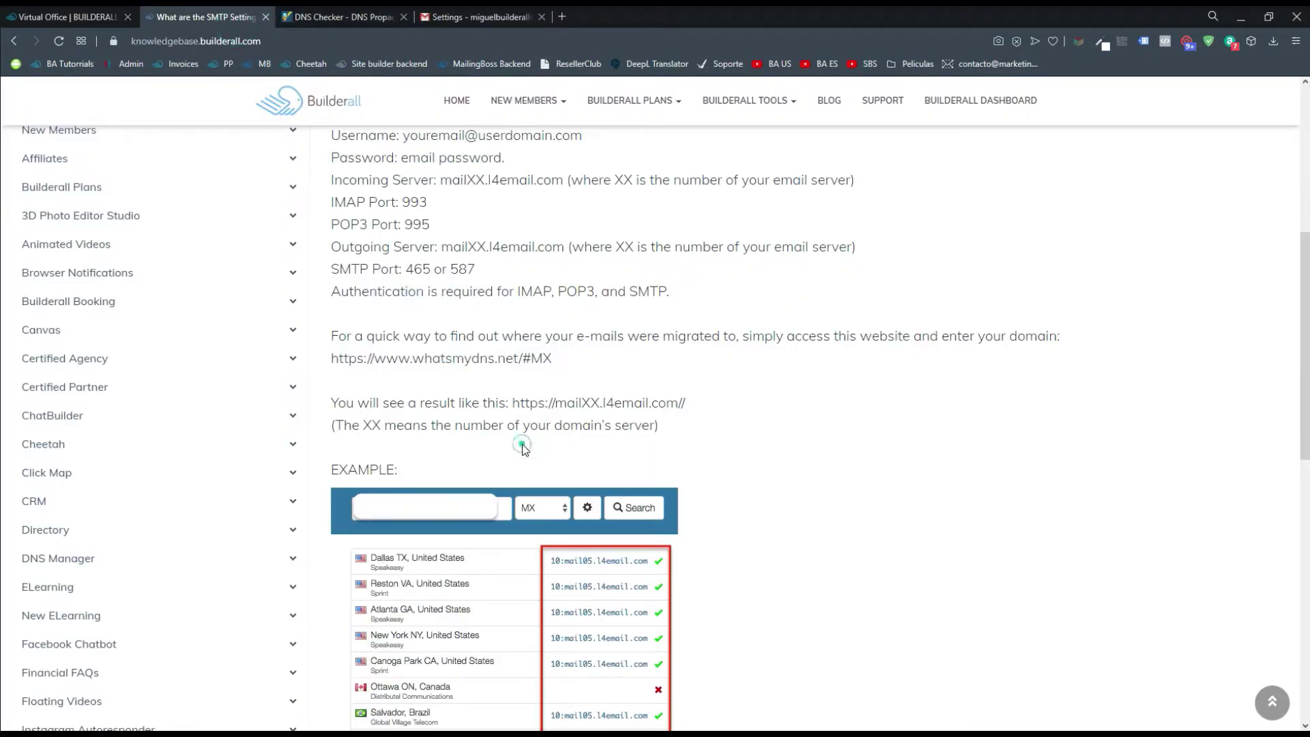
pyautogui.scroll(-2, 603, 490)
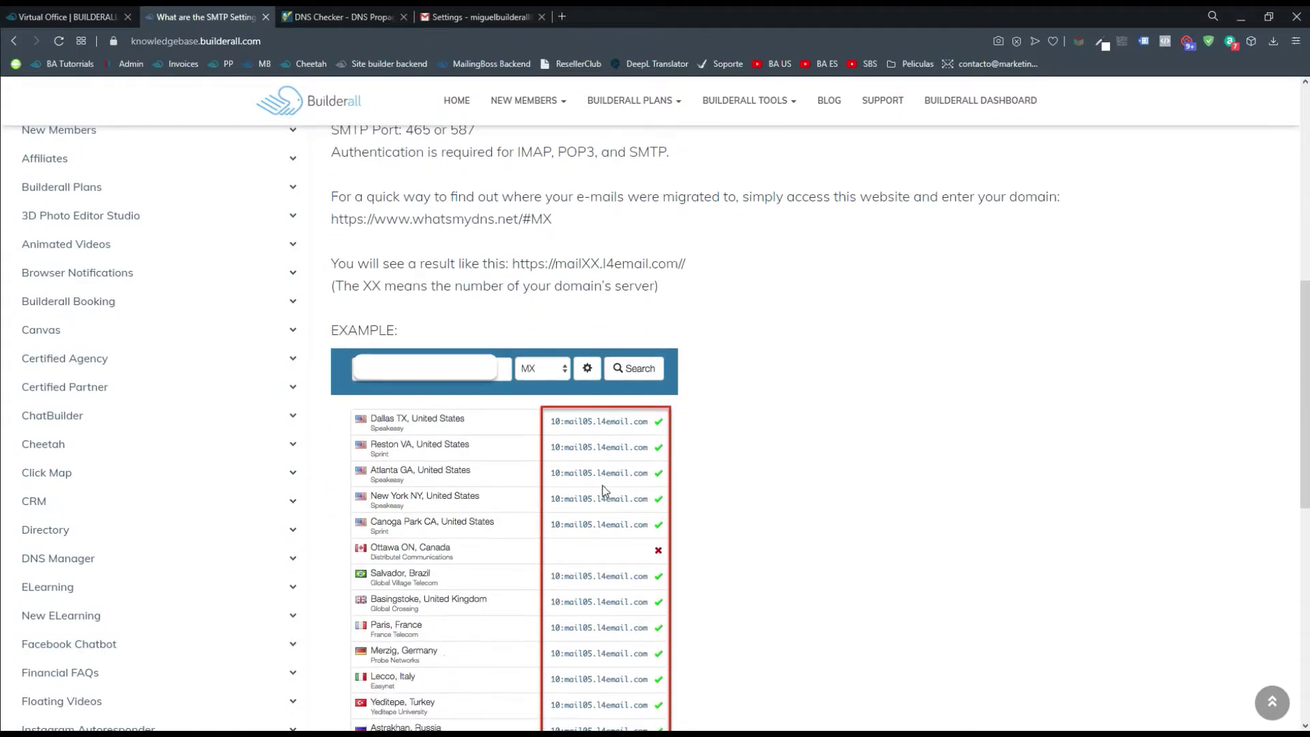
# Run an MX lookup for marketingdesign.ga, then return to the SMTP article to compare
pyautogui.click(332, 8)
pyautogui.click(274, 176)
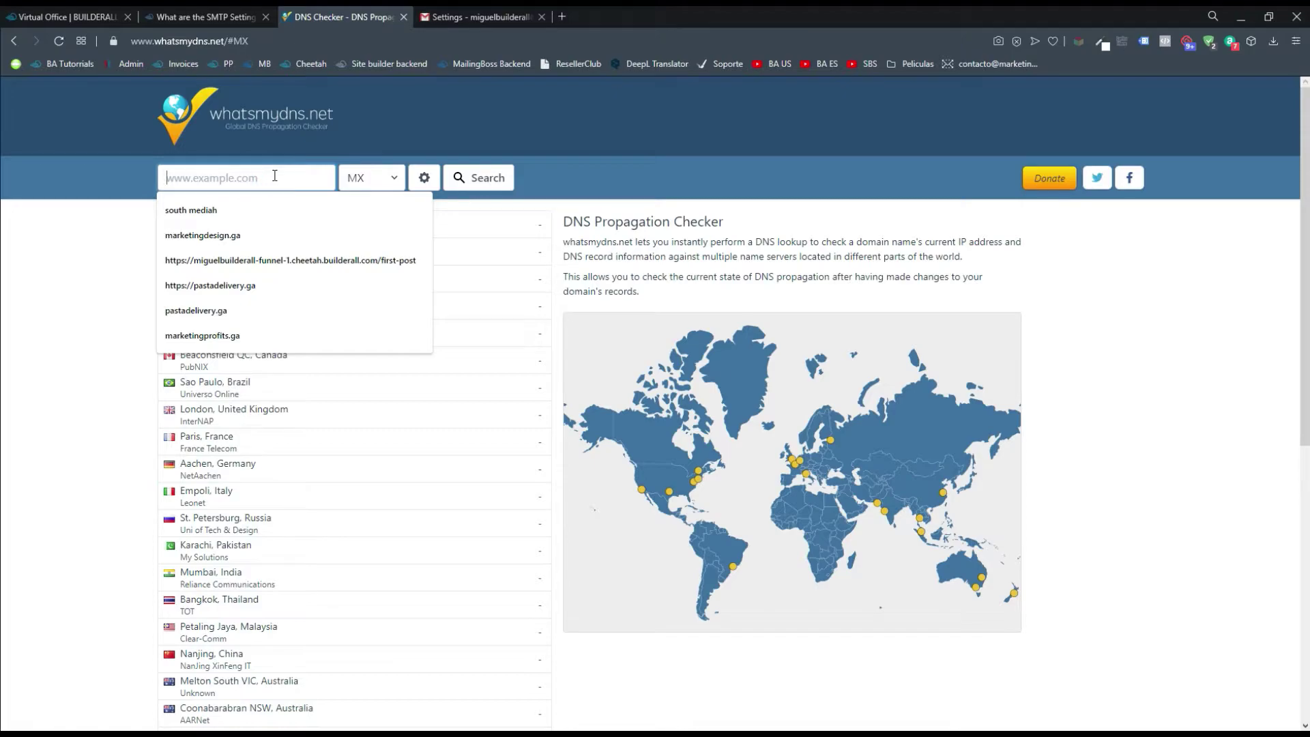
pyautogui.write('marketingdesign.g')
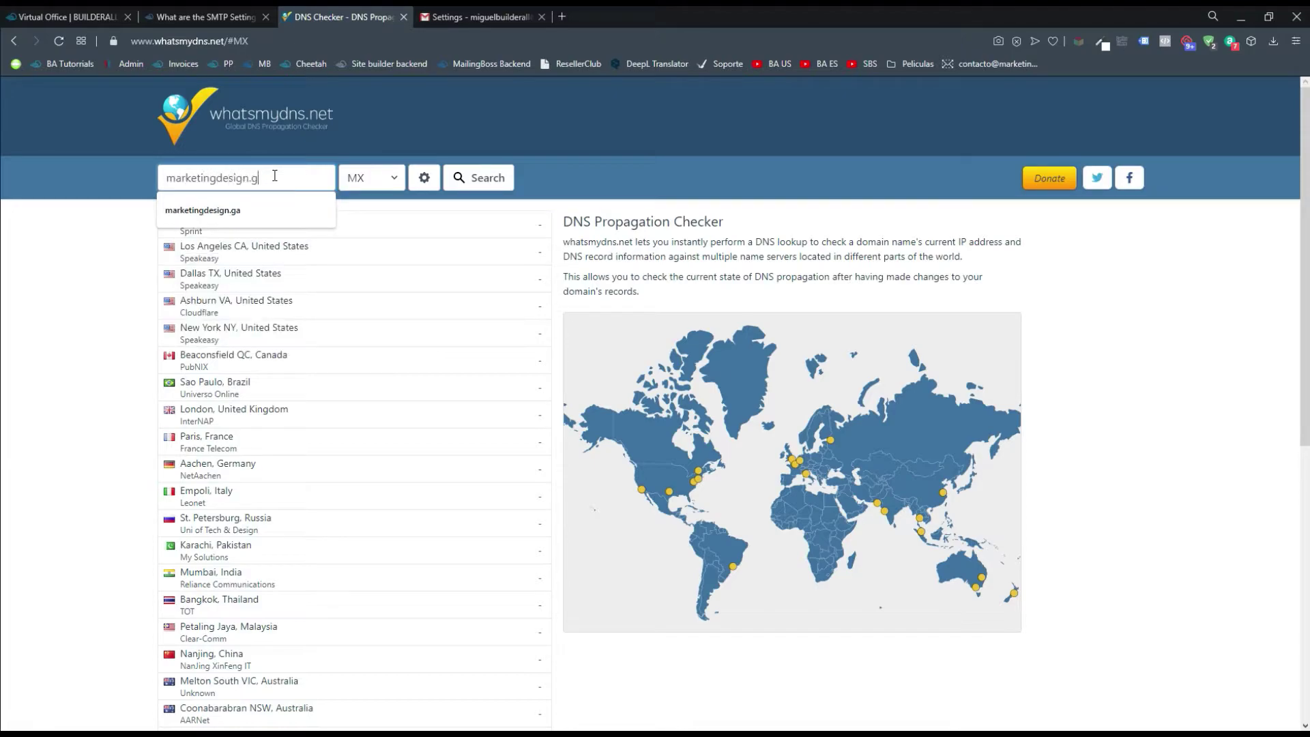
pyautogui.write('a')
pyautogui.click(457, 179)
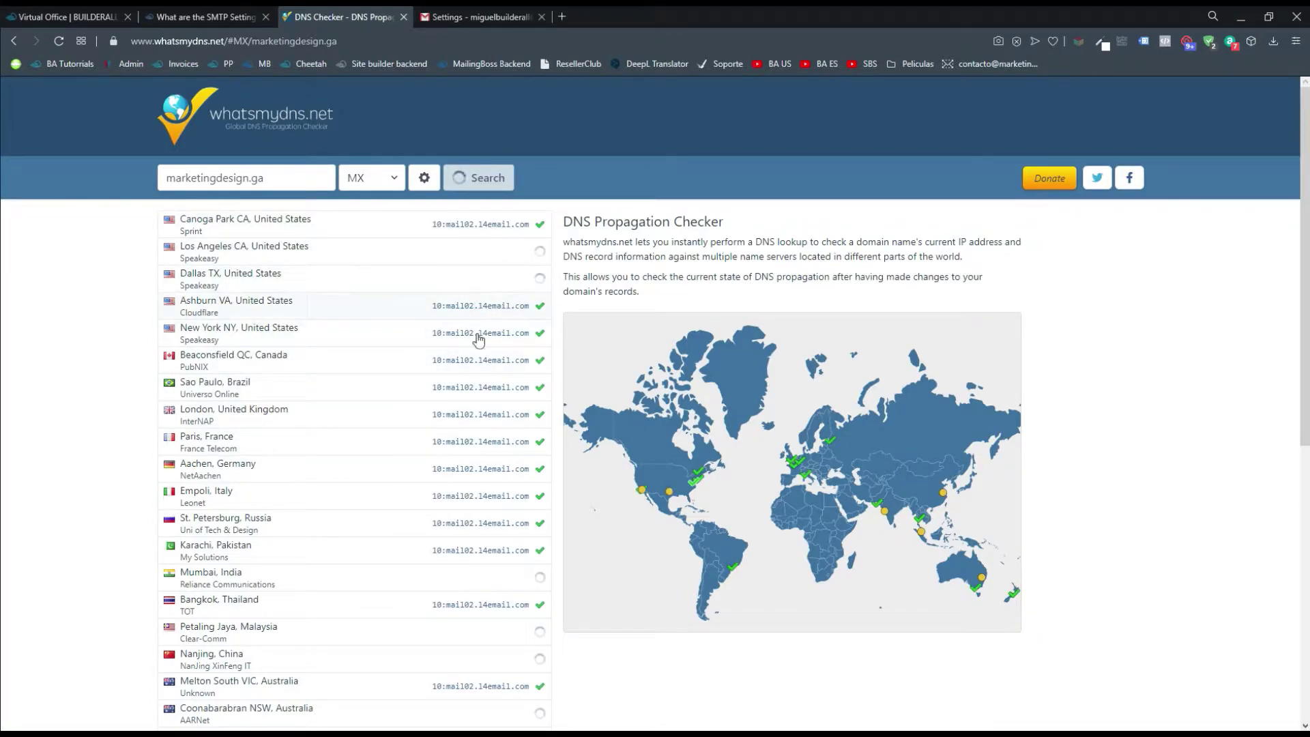
pyautogui.click(216, 25)
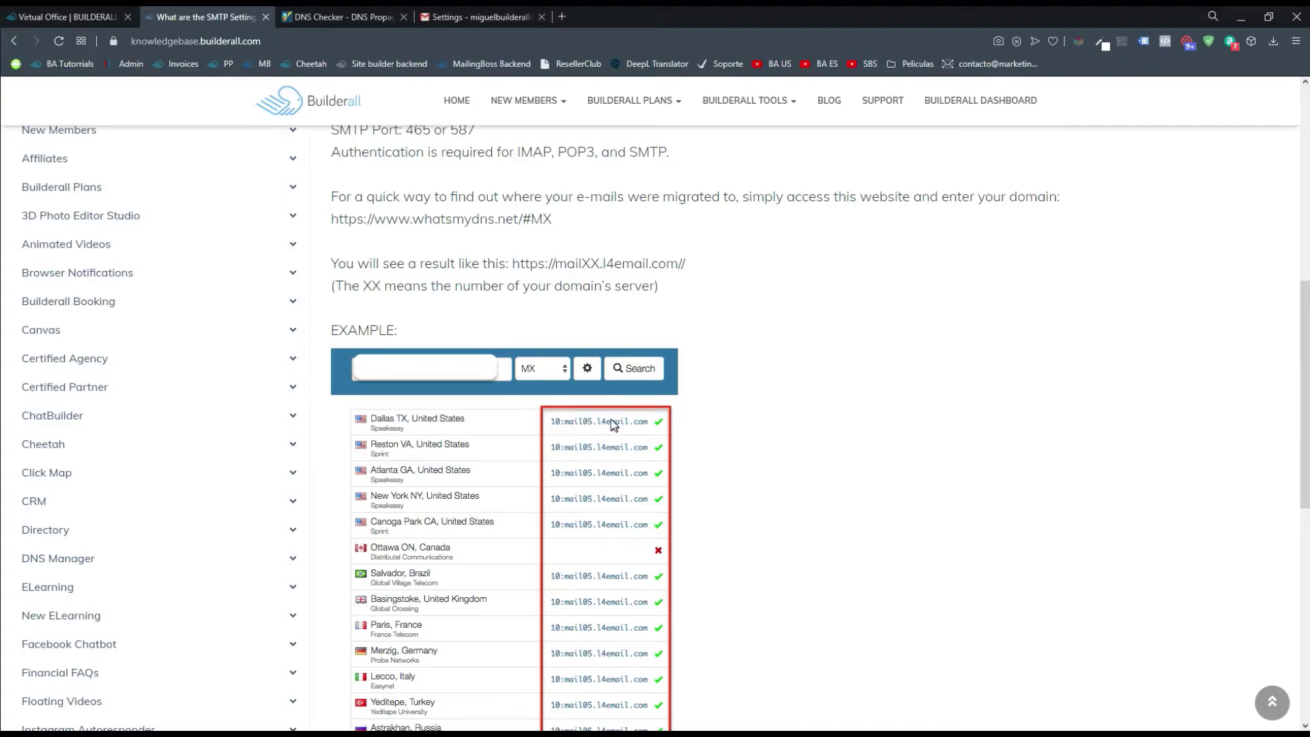
# Check Canoga Park's MX record detail for marketingdesign.ga, showing 10 mail02.l4email.com
pyautogui.click(332, 17)
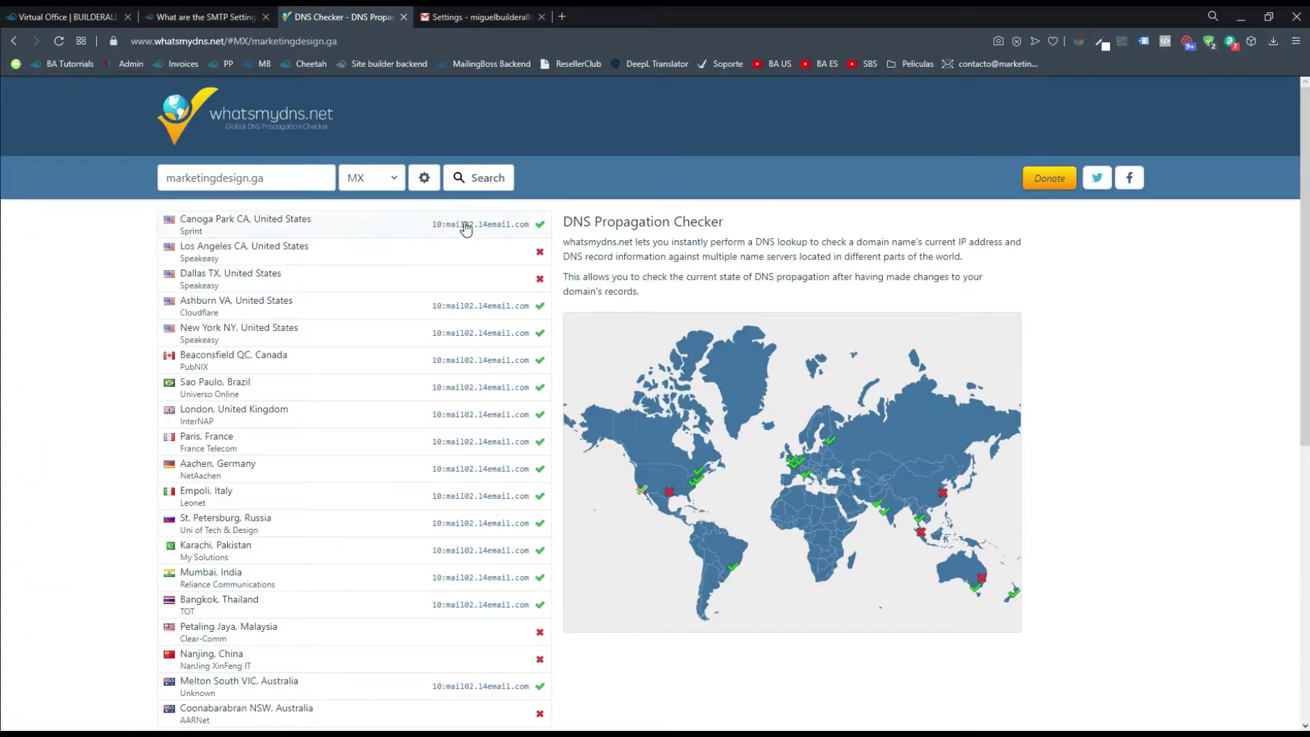
pyautogui.moveTo(447, 225); pyautogui.dragTo(530, 230)
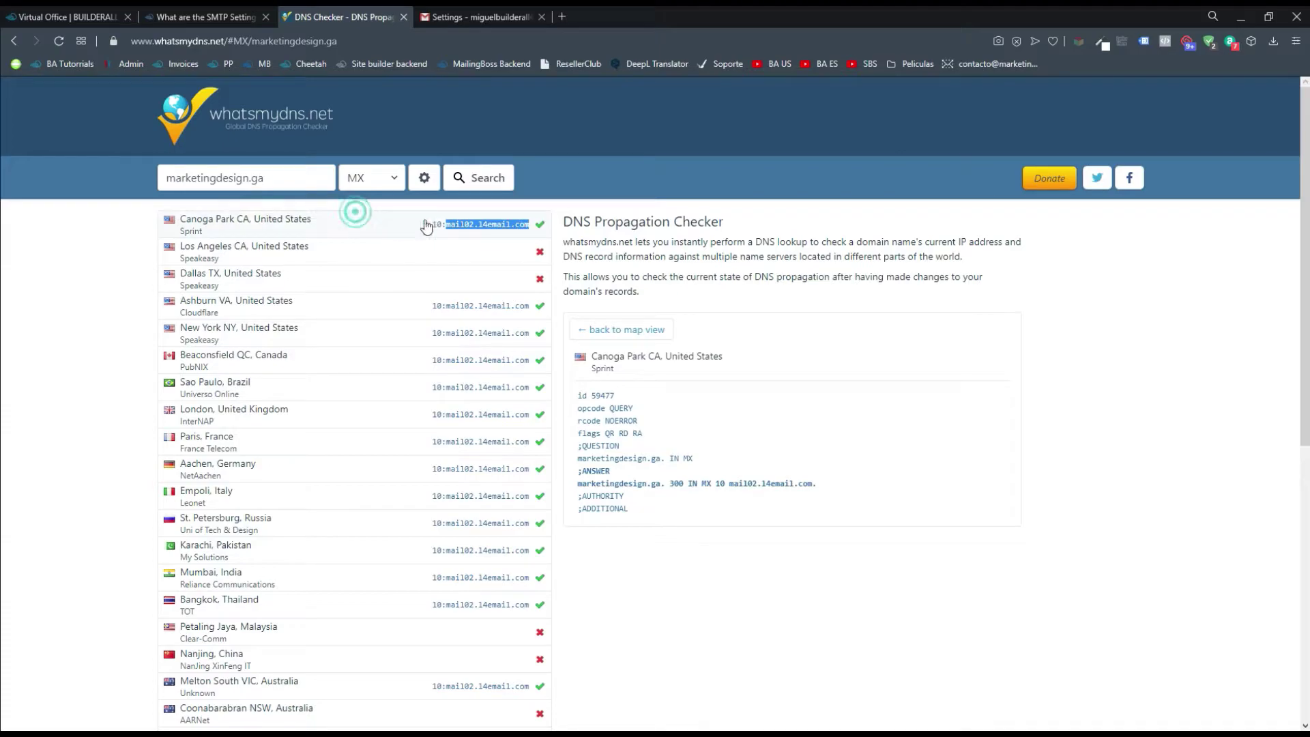
pyautogui.click(450, 224)
pyautogui.click(452, 227)
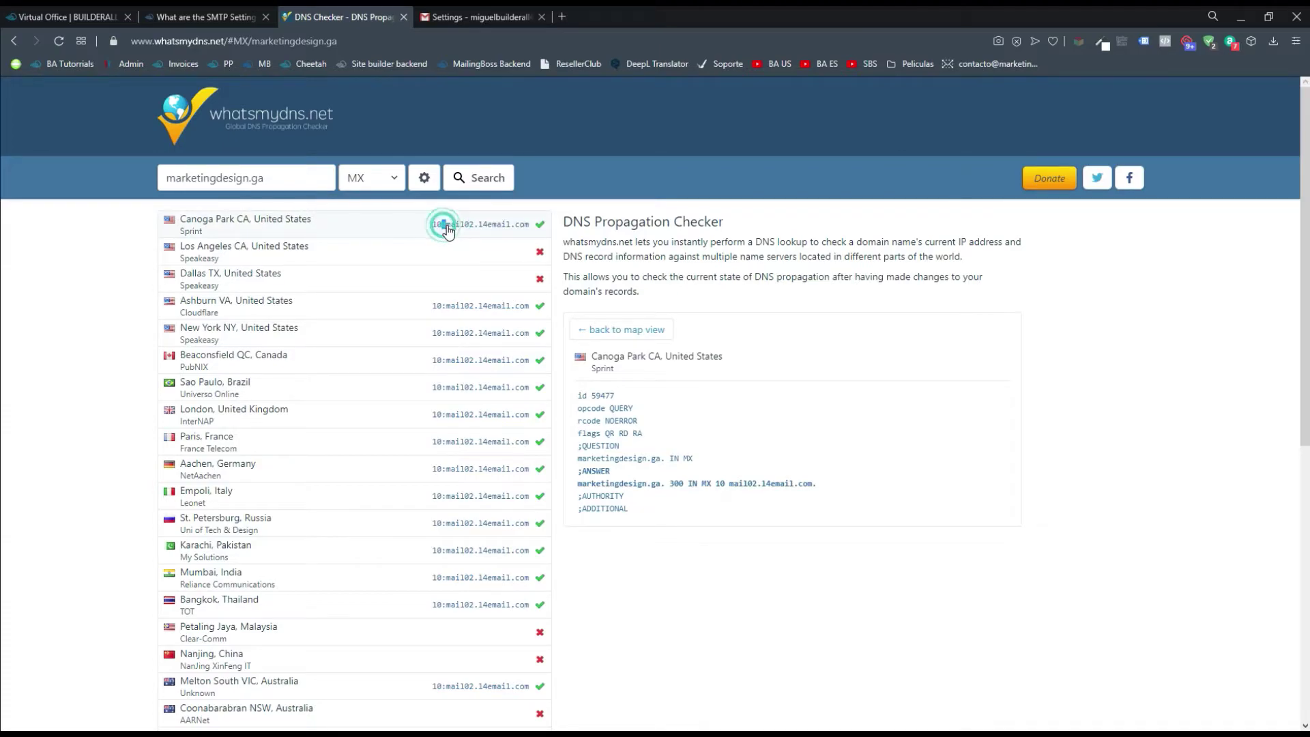
pyautogui.moveTo(447, 225); pyautogui.dragTo(530, 226)
pyautogui.click(678, 568)
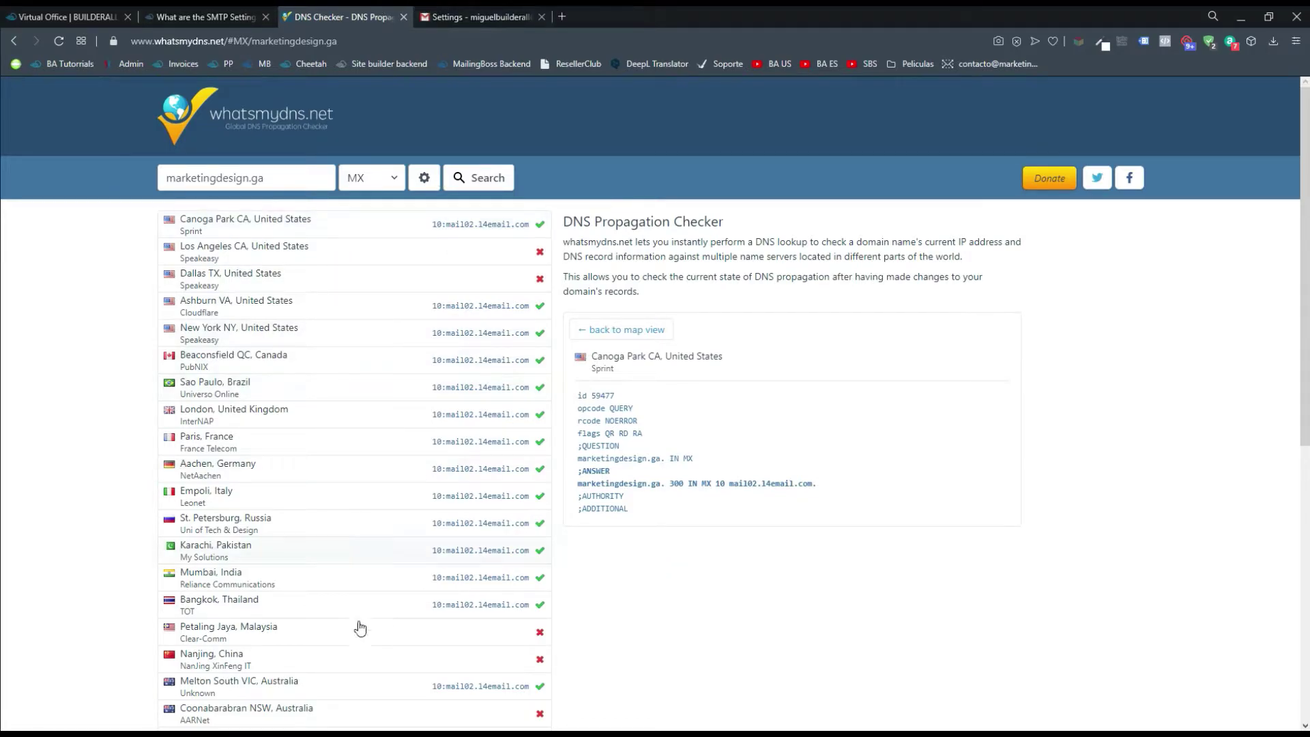
# Bring the Gmail SMTP form forward and confirm its server reads mail02.l4email.com
pyautogui.moveTo(473, 725)
pyautogui.click(498, 703)
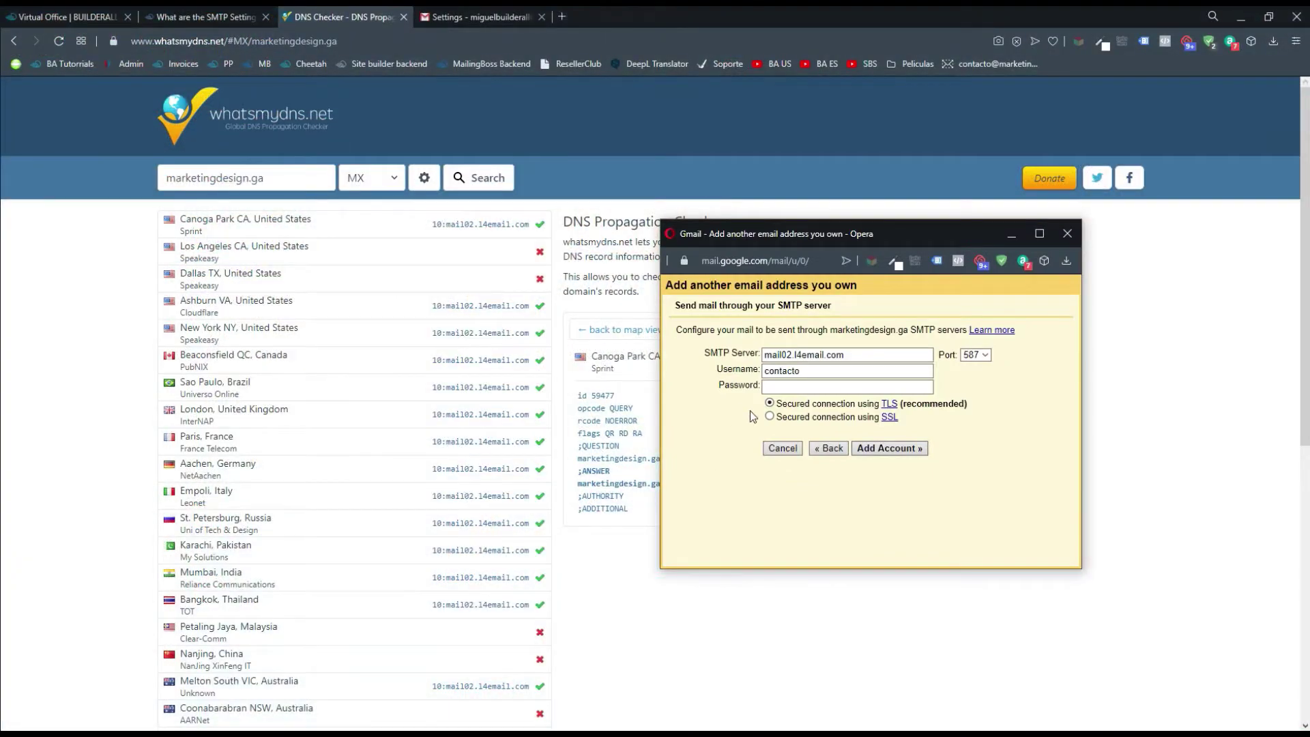
pyautogui.moveTo(890, 231); pyautogui.dragTo(859, 227)
pyautogui.moveTo(834, 348); pyautogui.dragTo(746, 348)
pyautogui.press('Right')
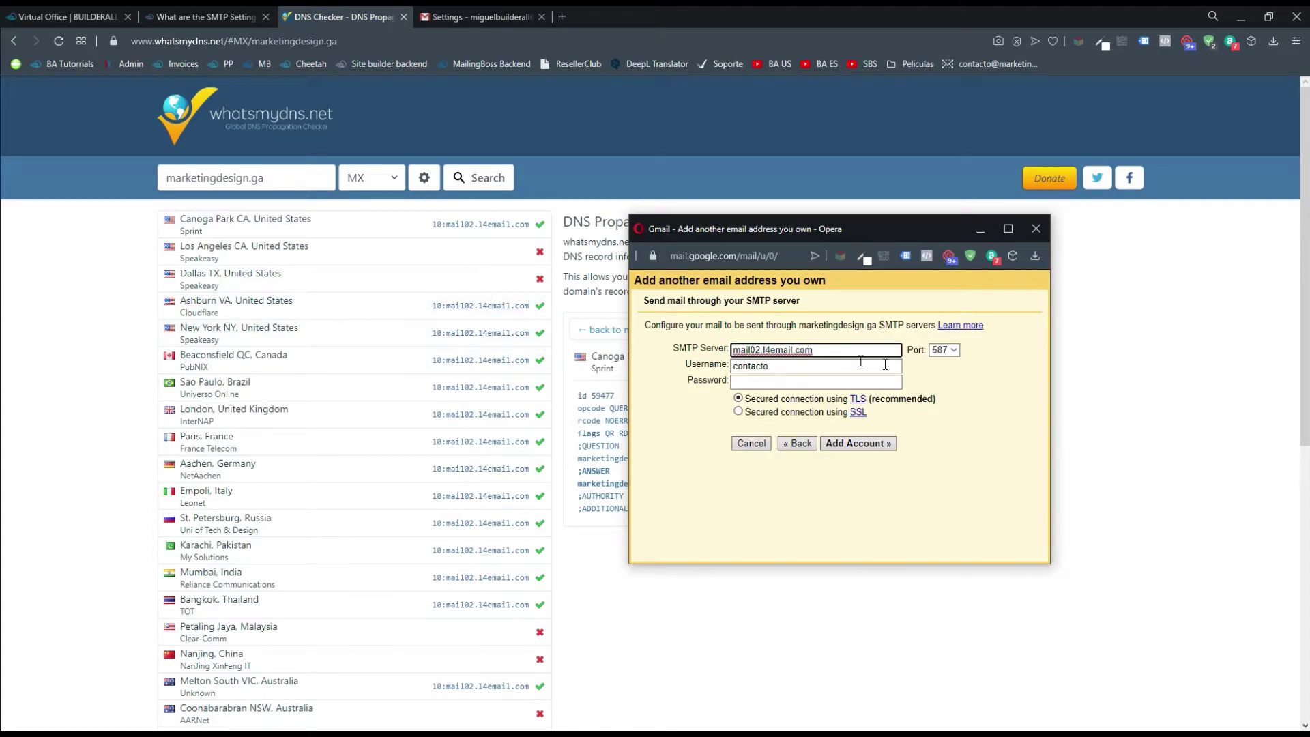
pyautogui.click(983, 365)
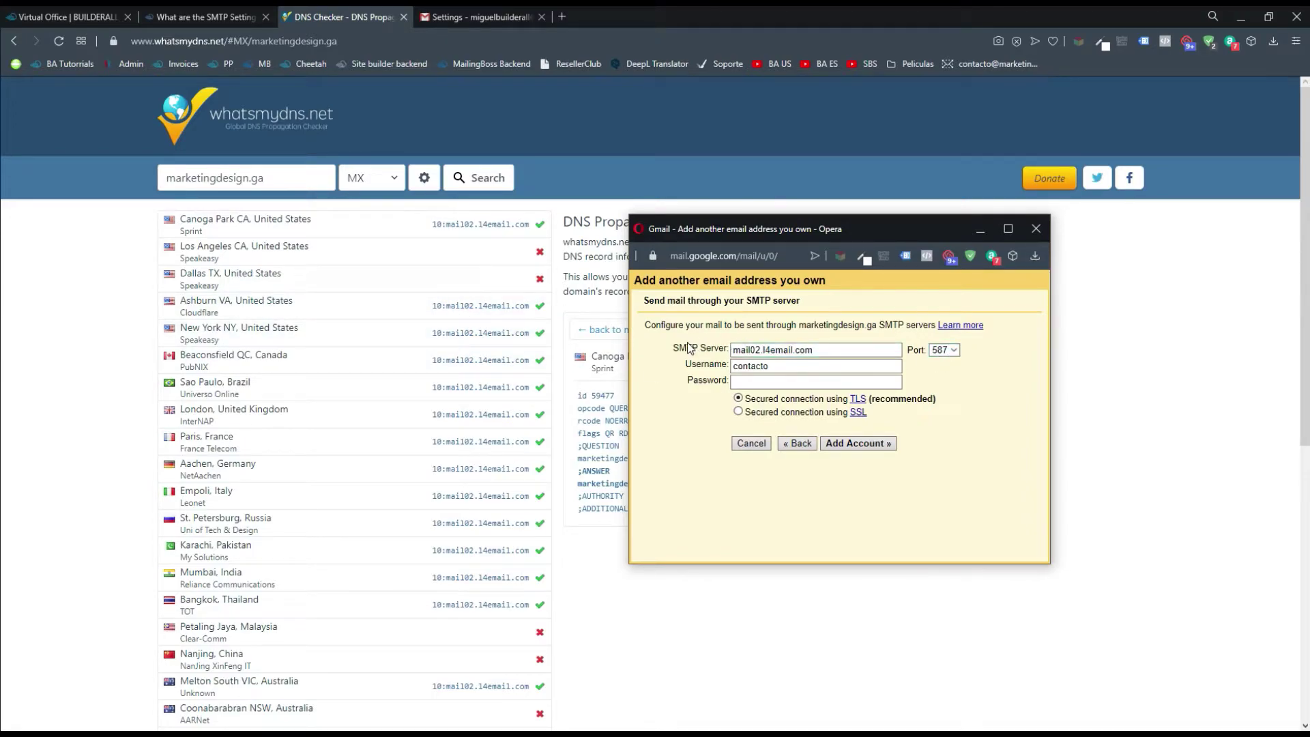
# Highlight the article's SMTP Port line (465 or 587), then return to the Gmail form
pyautogui.click(251, 11)
pyautogui.scroll(2, 576, 596)
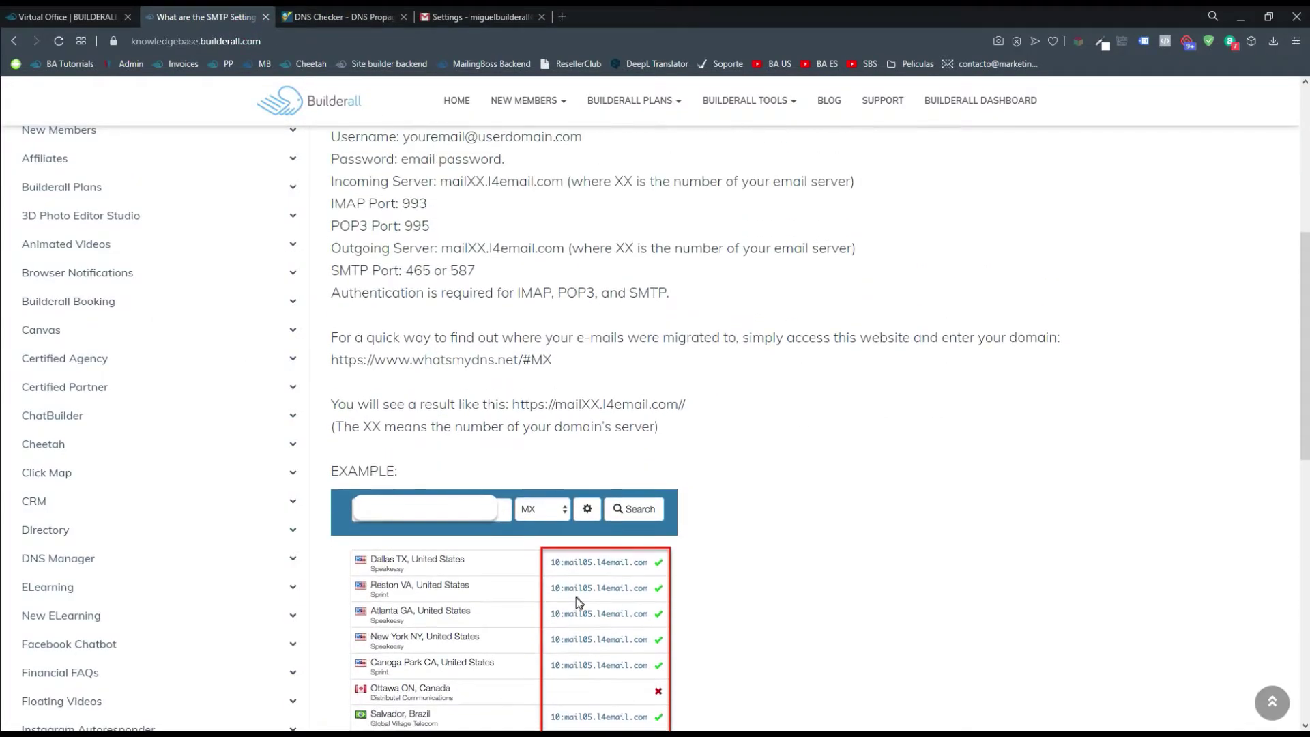
pyautogui.scroll(4, 576, 597)
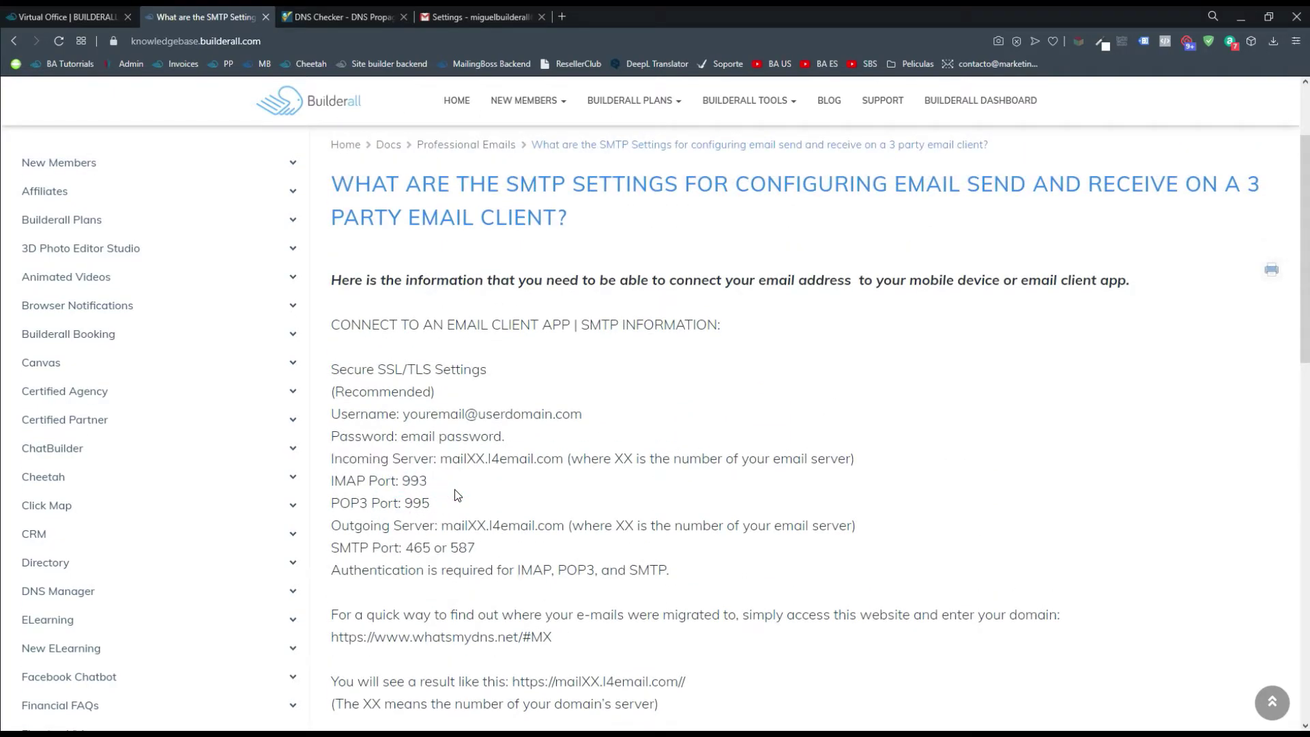
pyautogui.hotkey('alt', 'Tab')
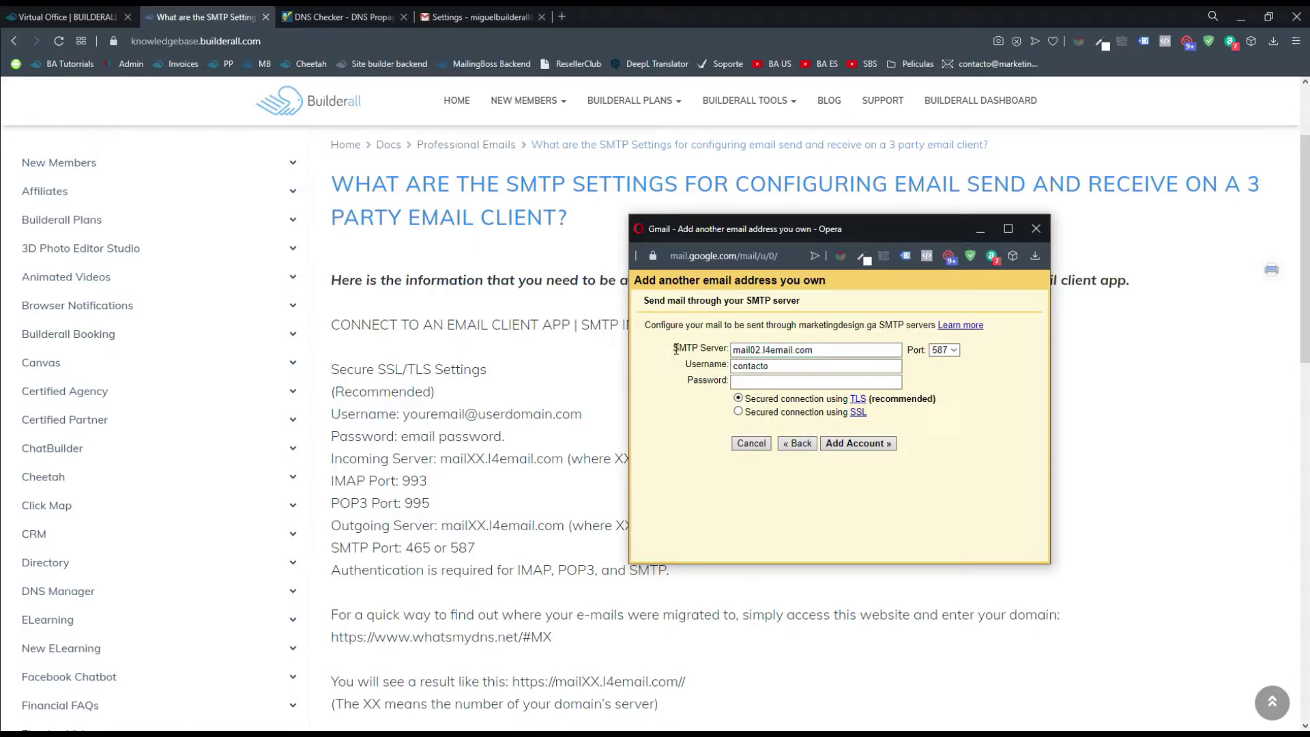
pyautogui.click(418, 550)
pyautogui.moveTo(335, 546); pyautogui.dragTo(478, 550)
pyautogui.click(450, 551)
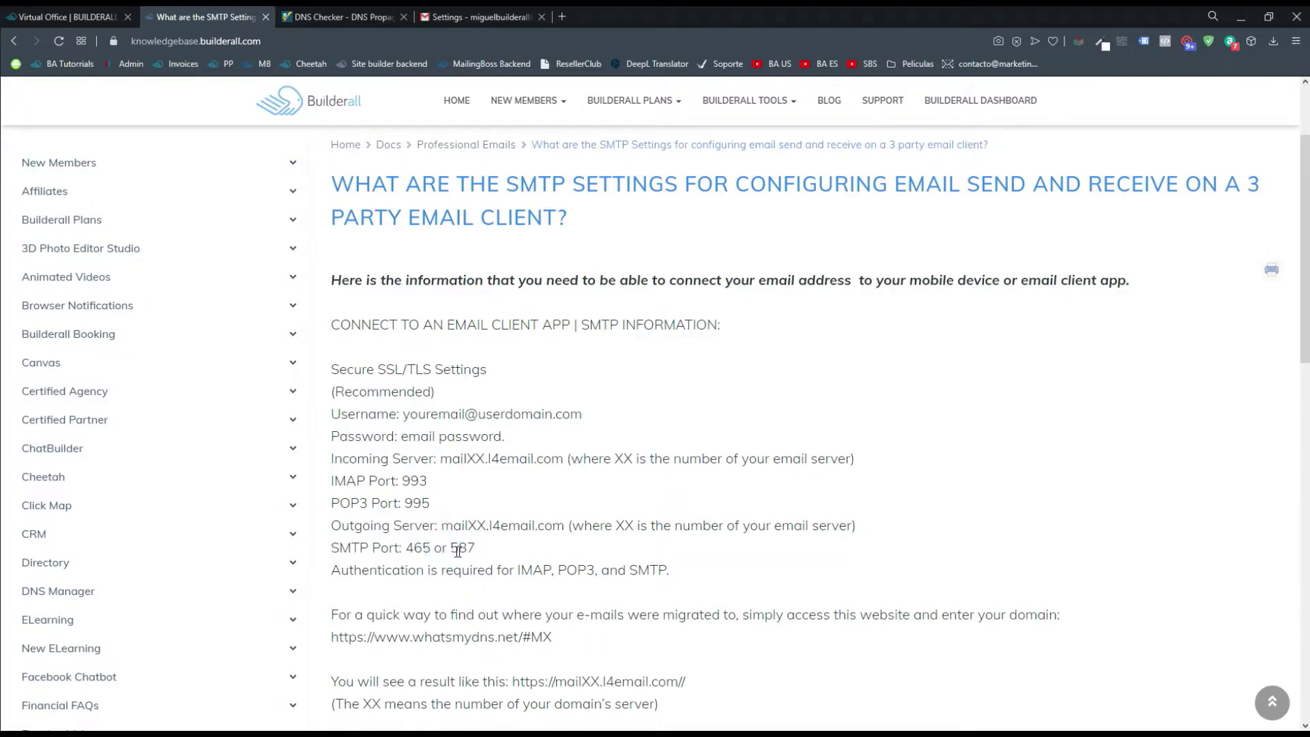
pyautogui.hotkey('alt', 'Tab')
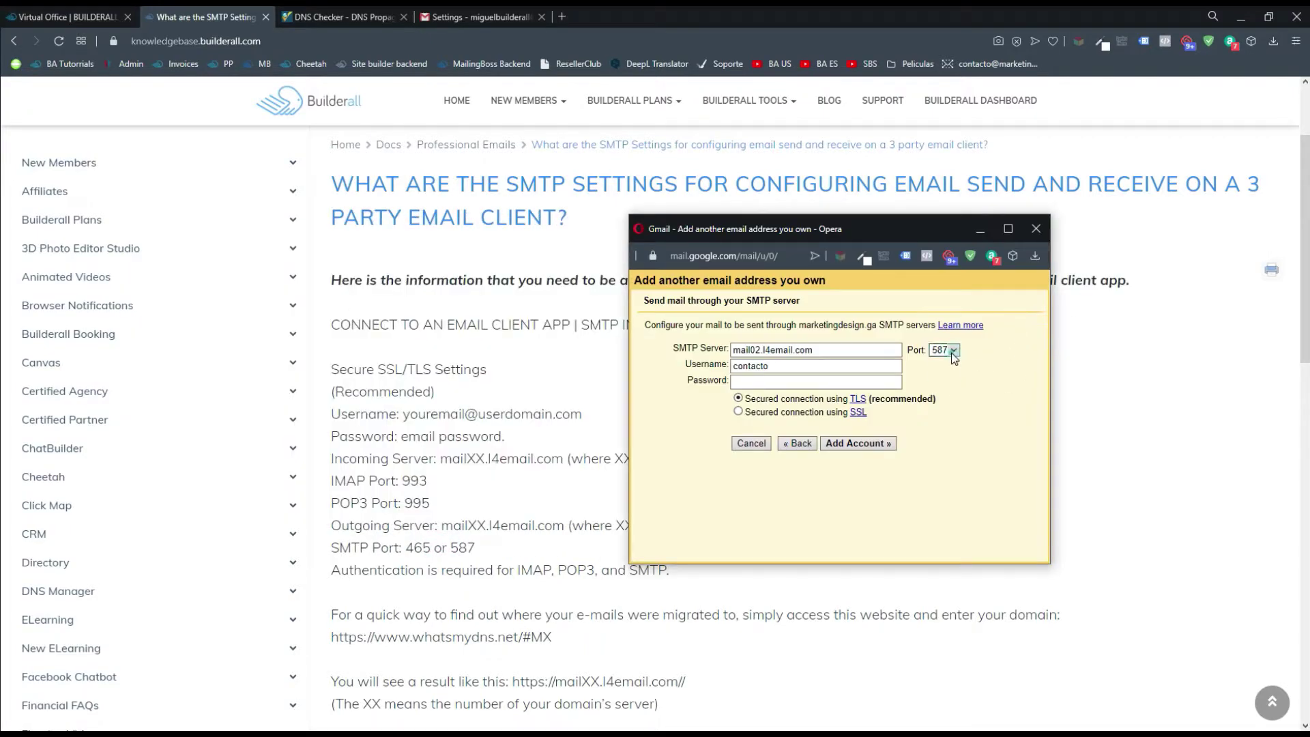
# Set the port to 465 and autofill the full email address as username plus the saved password
pyautogui.click(953, 355)
pyautogui.click(953, 374)
pyautogui.click(810, 371)
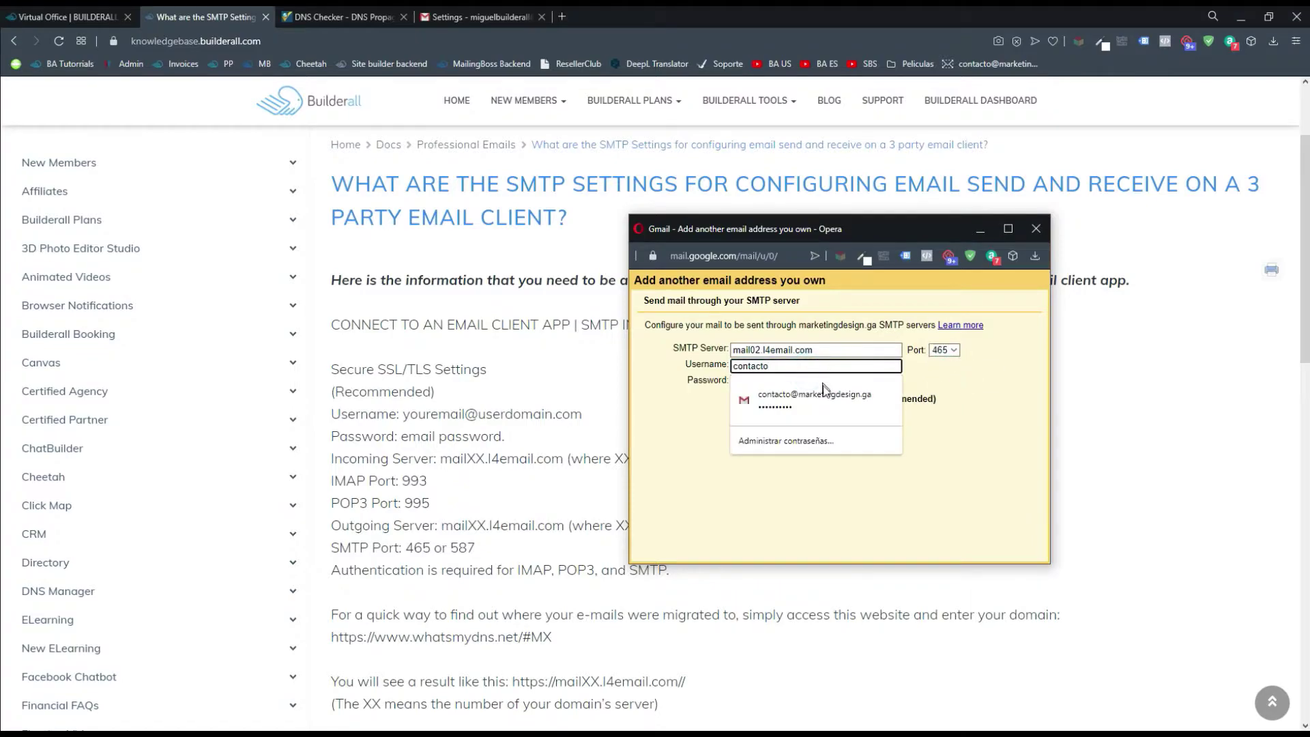
pyautogui.click(825, 392)
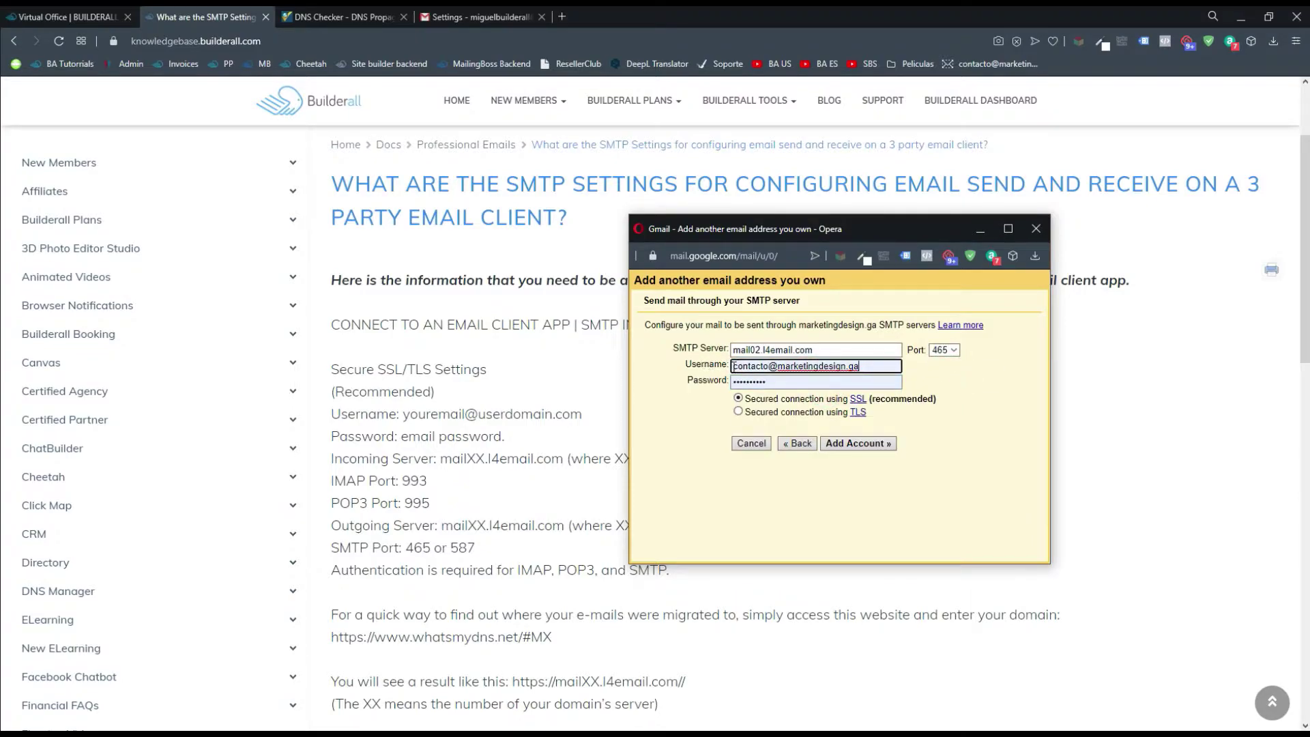
pyautogui.doubleClick(835, 383)
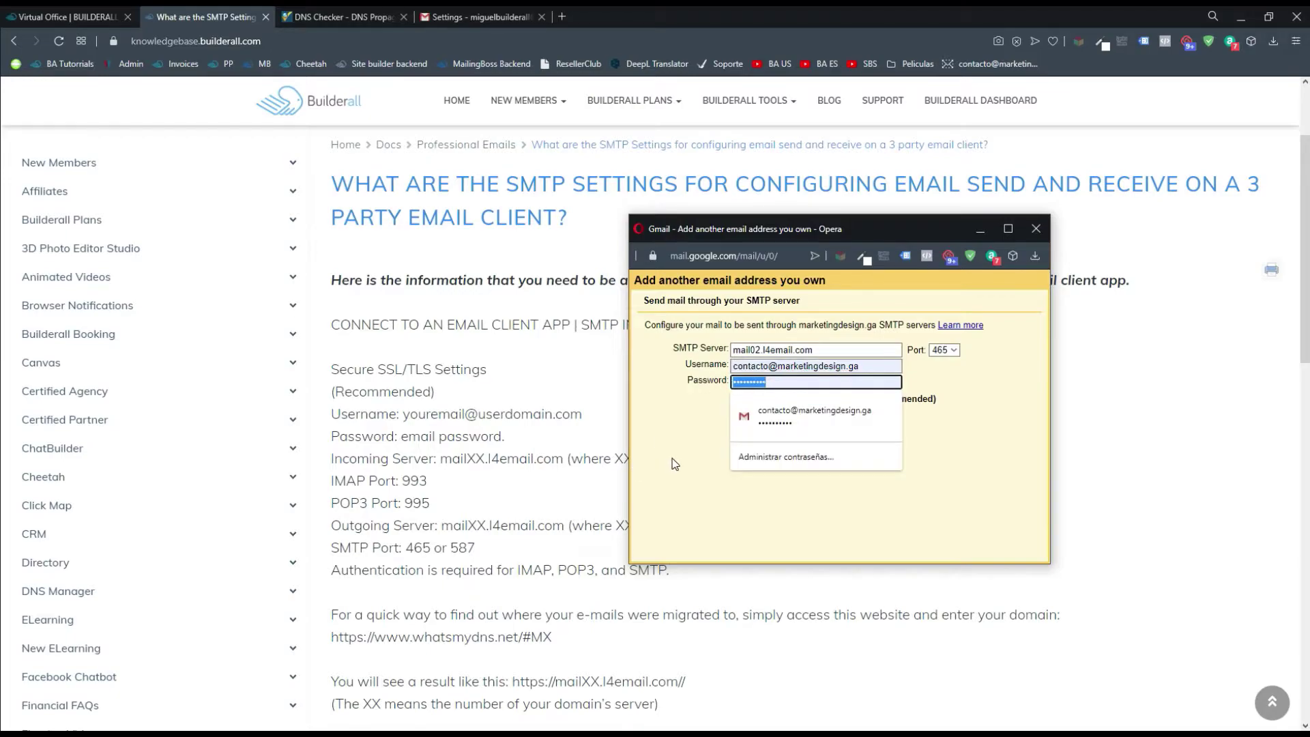
pyautogui.click(764, 380)
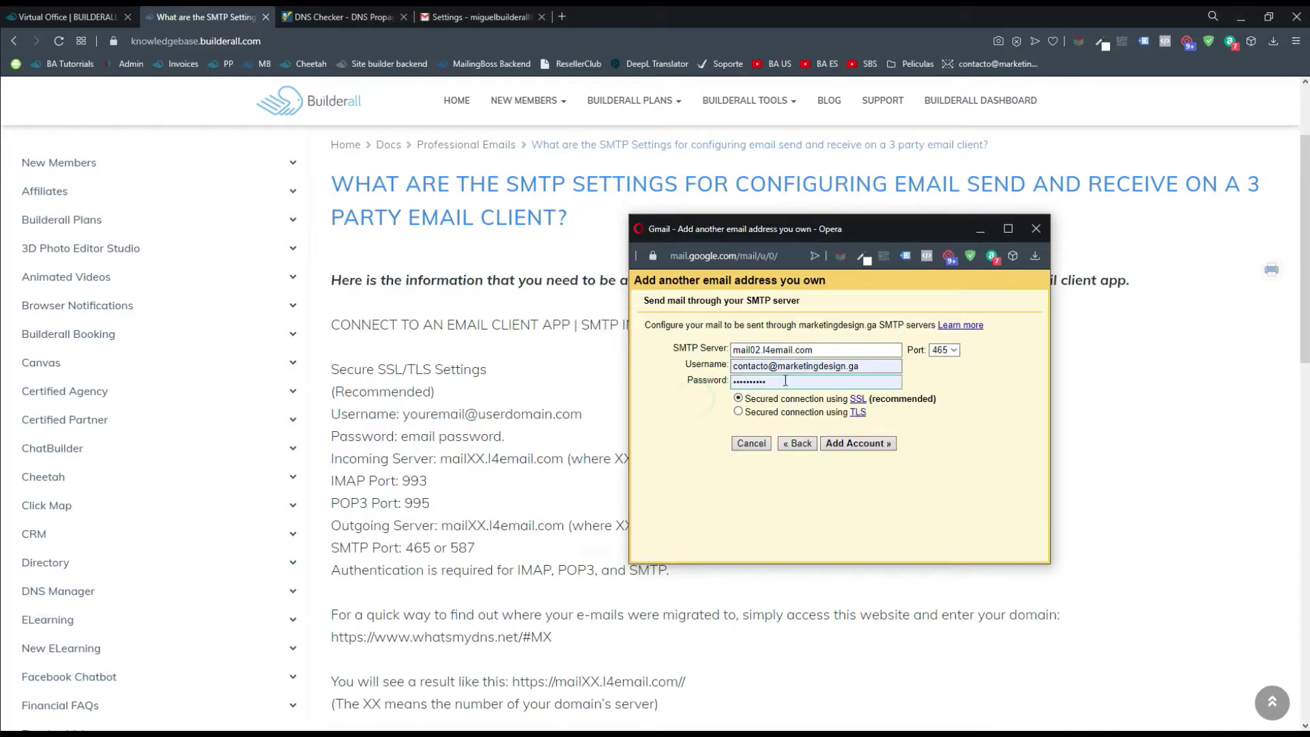
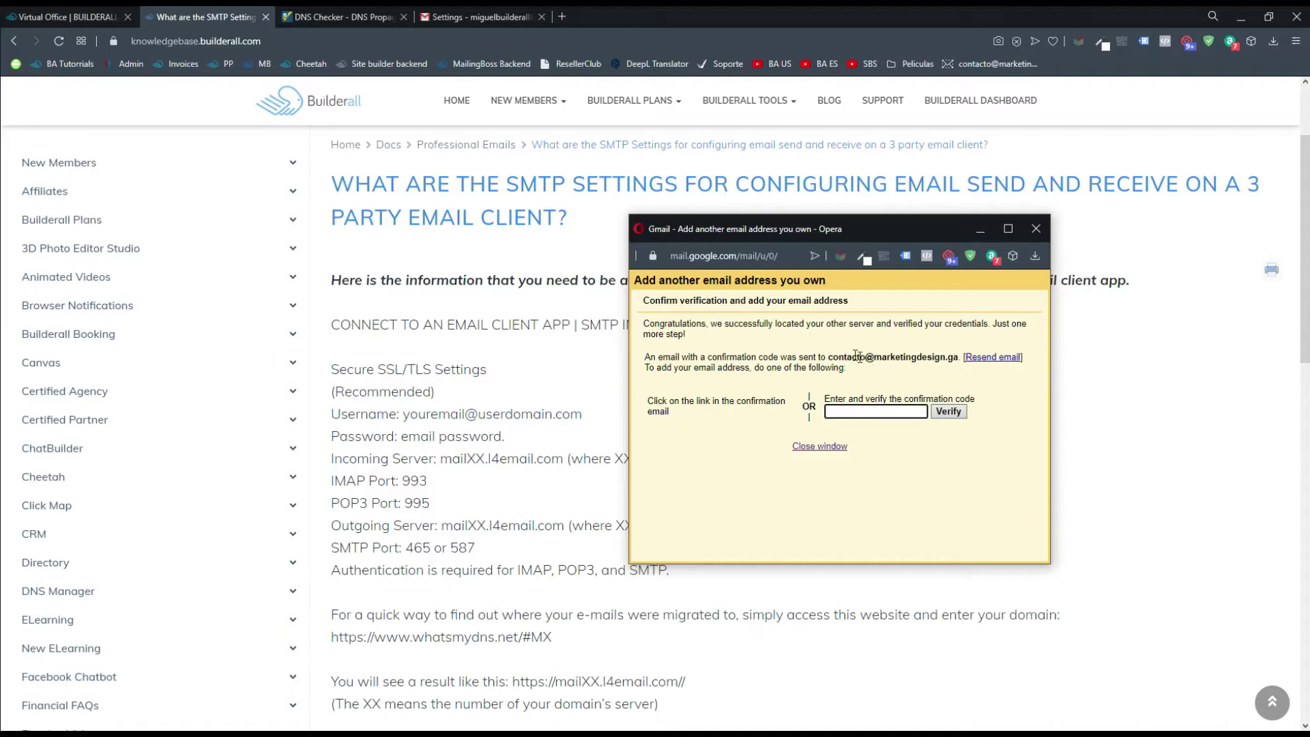
# Submit the SMTP details so Gmail sends a confirmation code to the business address
pyautogui.click(831, 357)
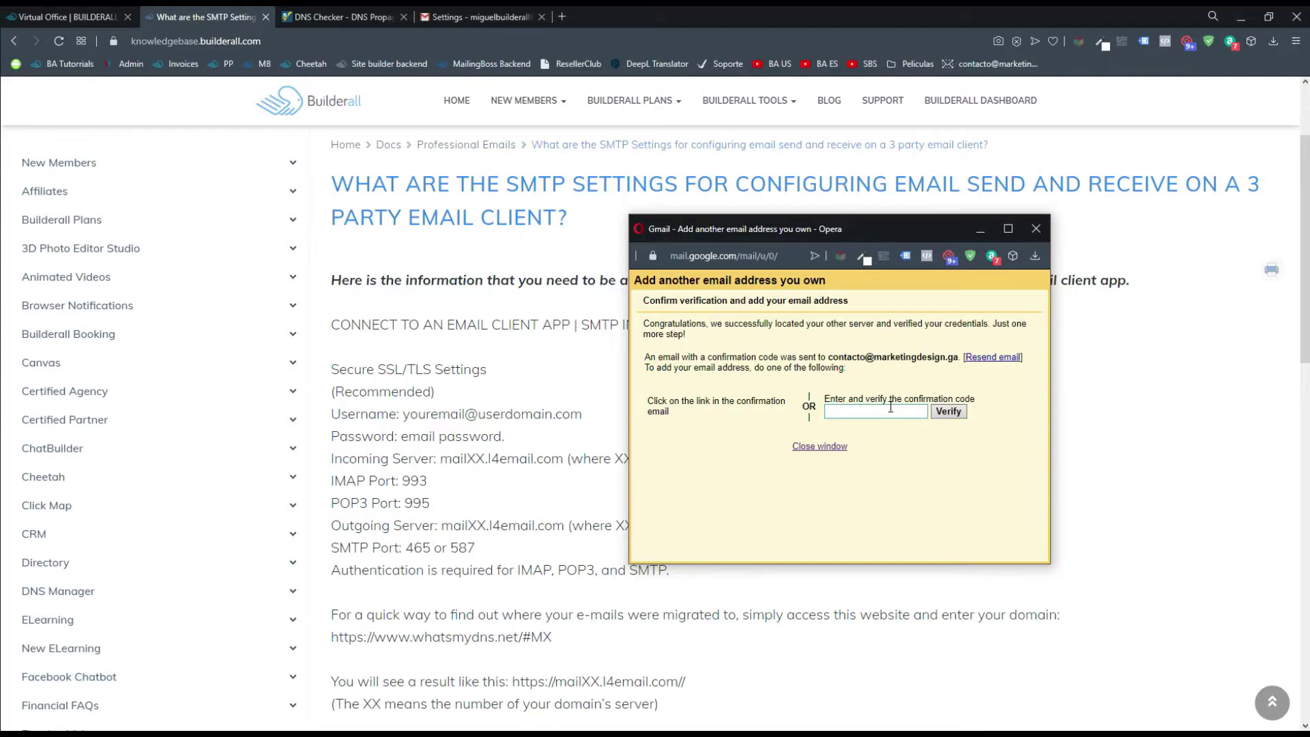
# Open the marketingdesign.ga webmail from Builderall's Professional Emails account list
pyautogui.click(600, 408)
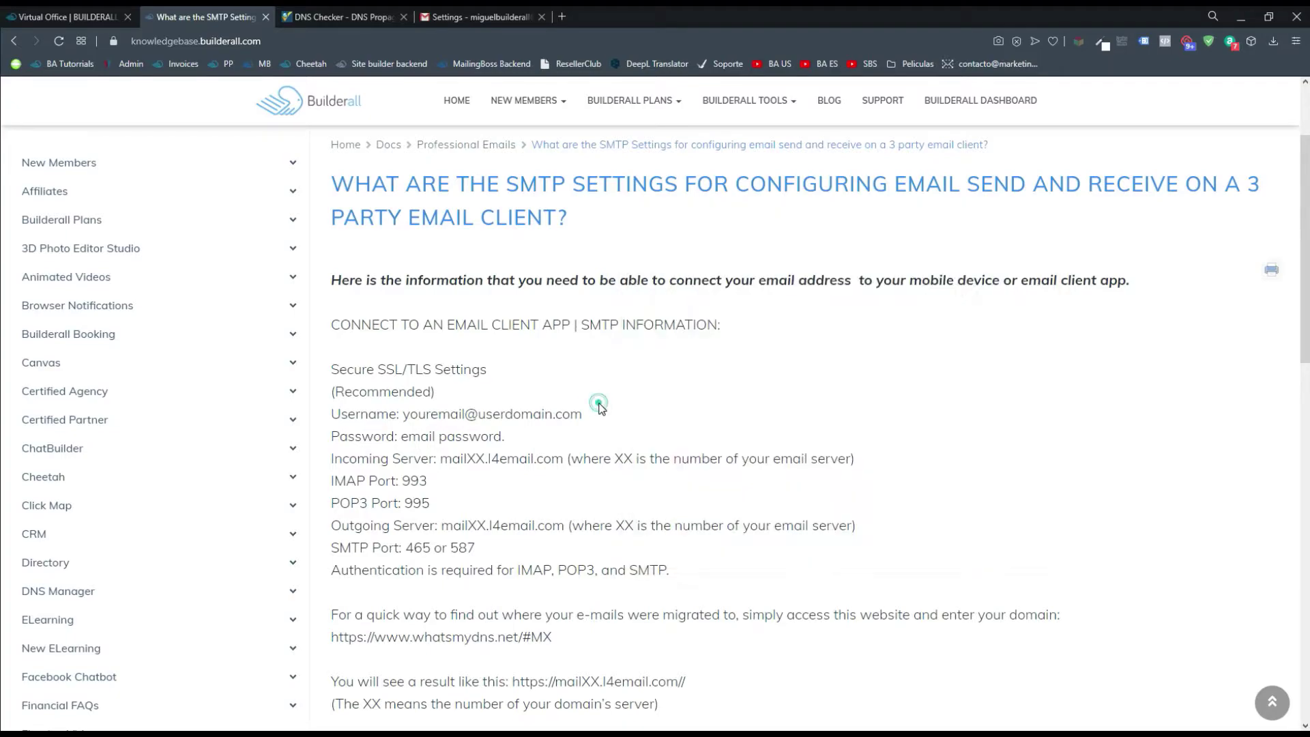
pyautogui.click(97, 15)
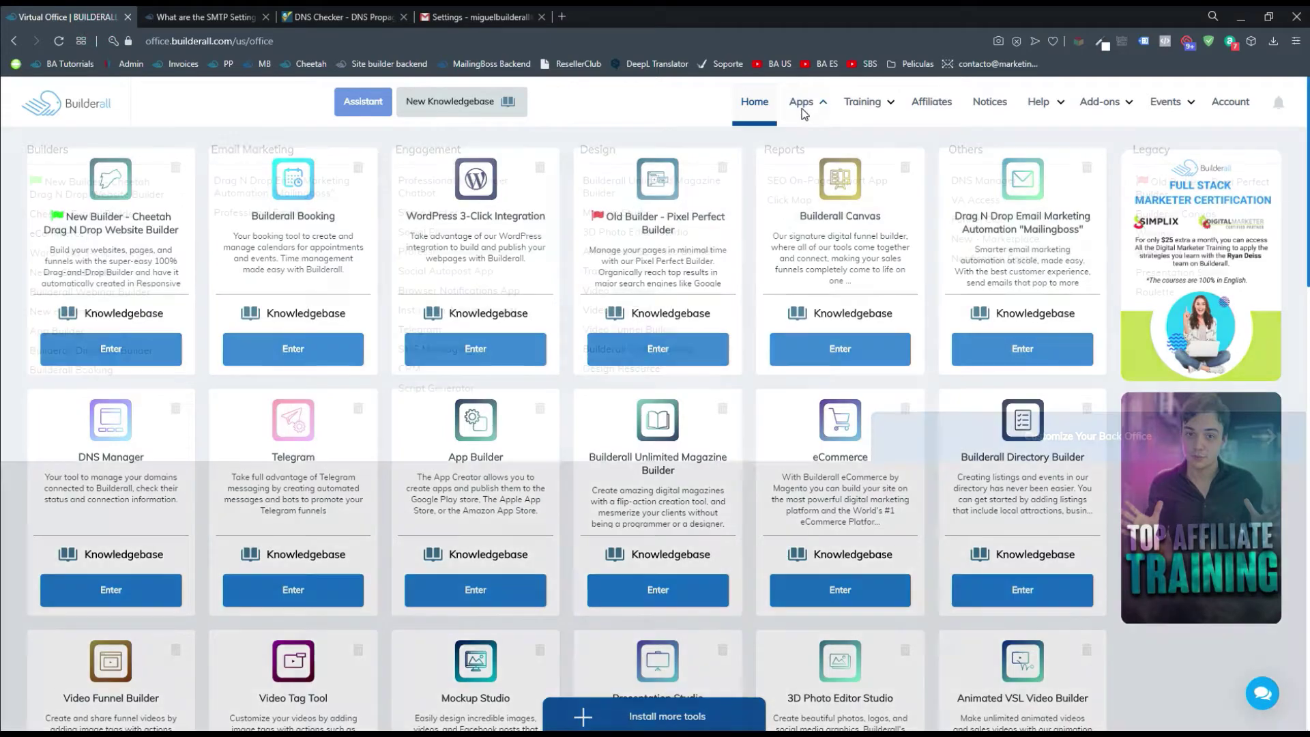
pyautogui.click(801, 105)
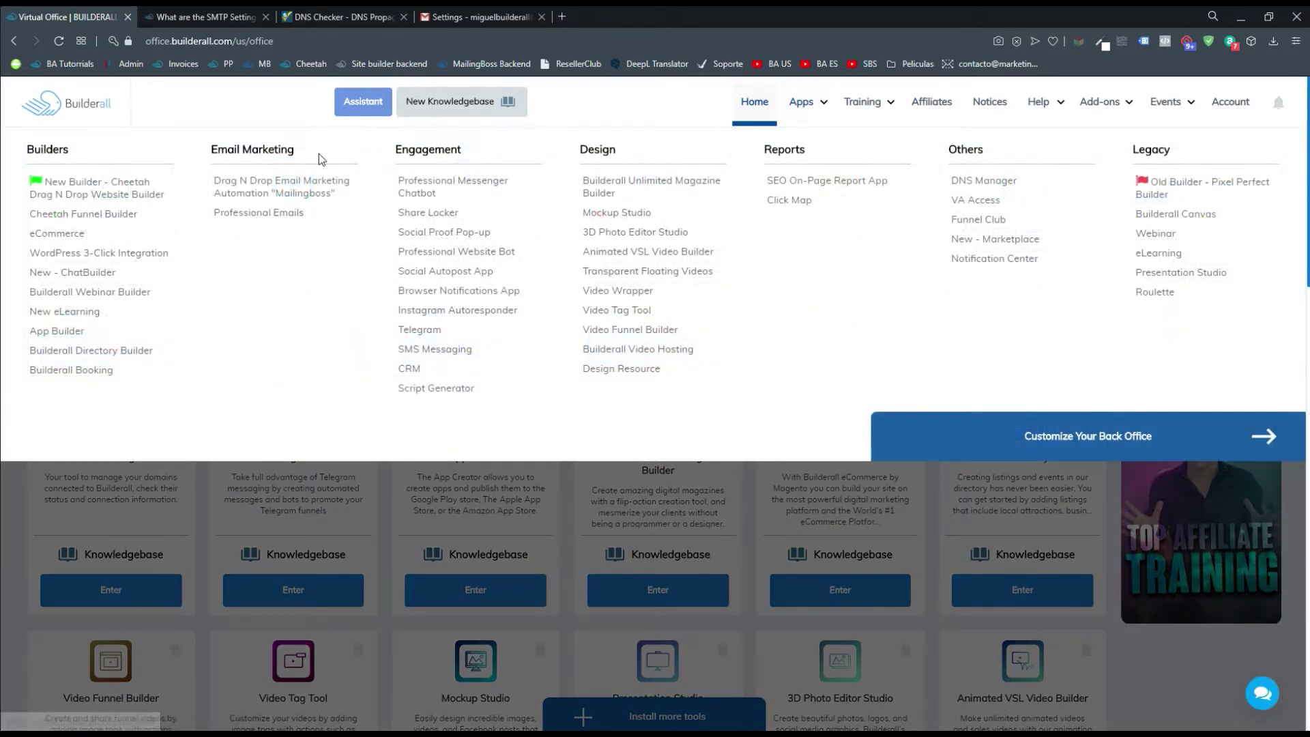
pyautogui.click(260, 213)
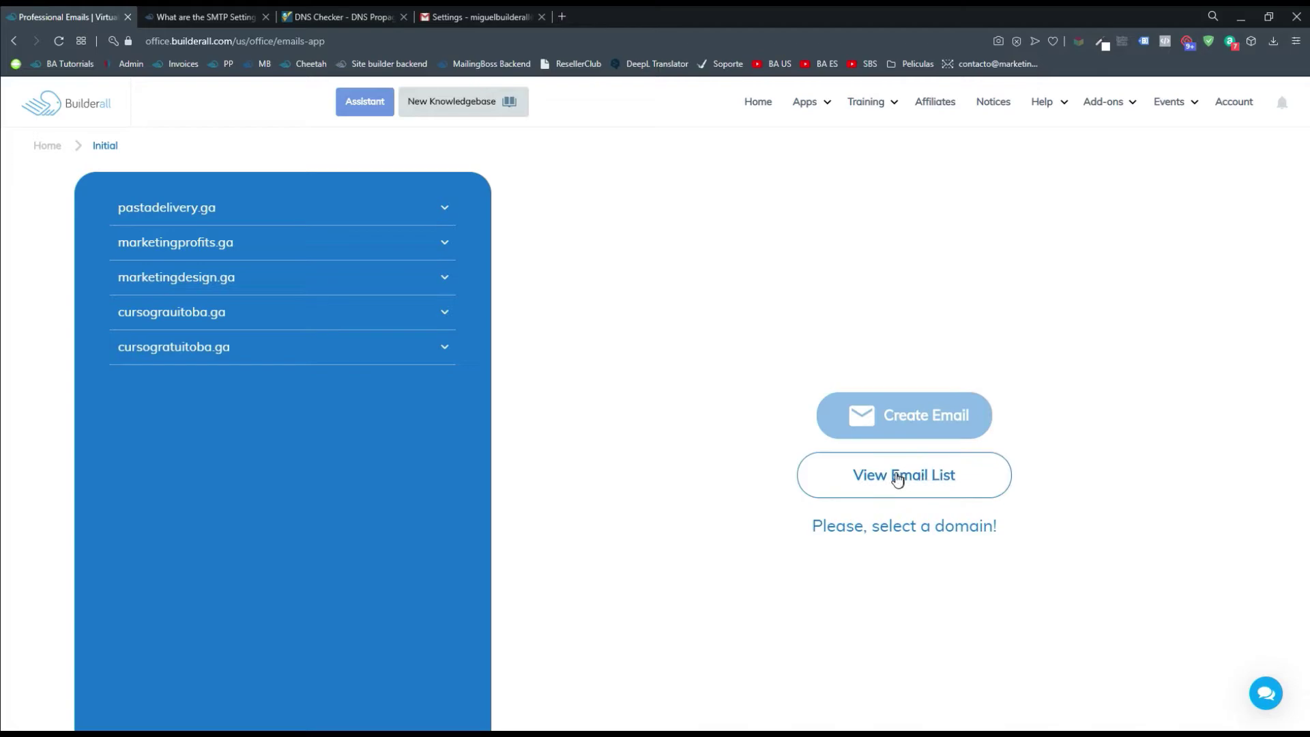
pyautogui.click(939, 478)
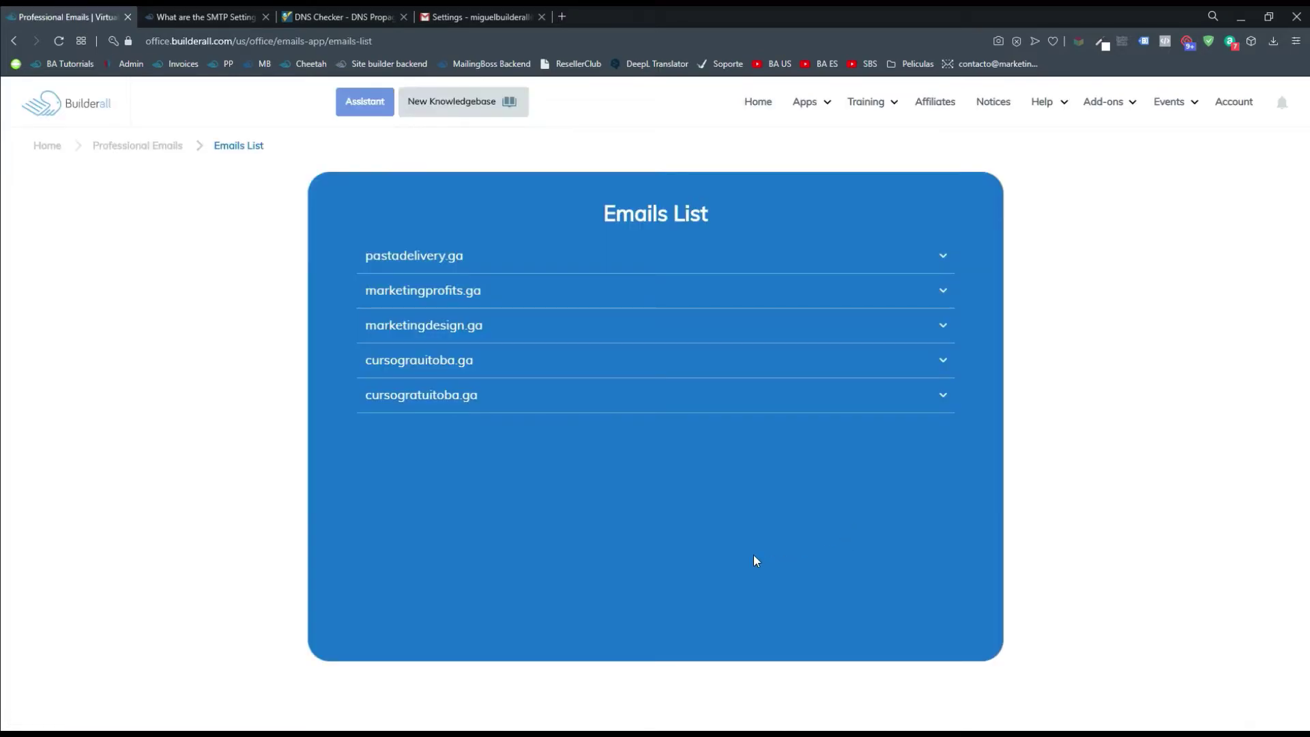
pyautogui.click(452, 324)
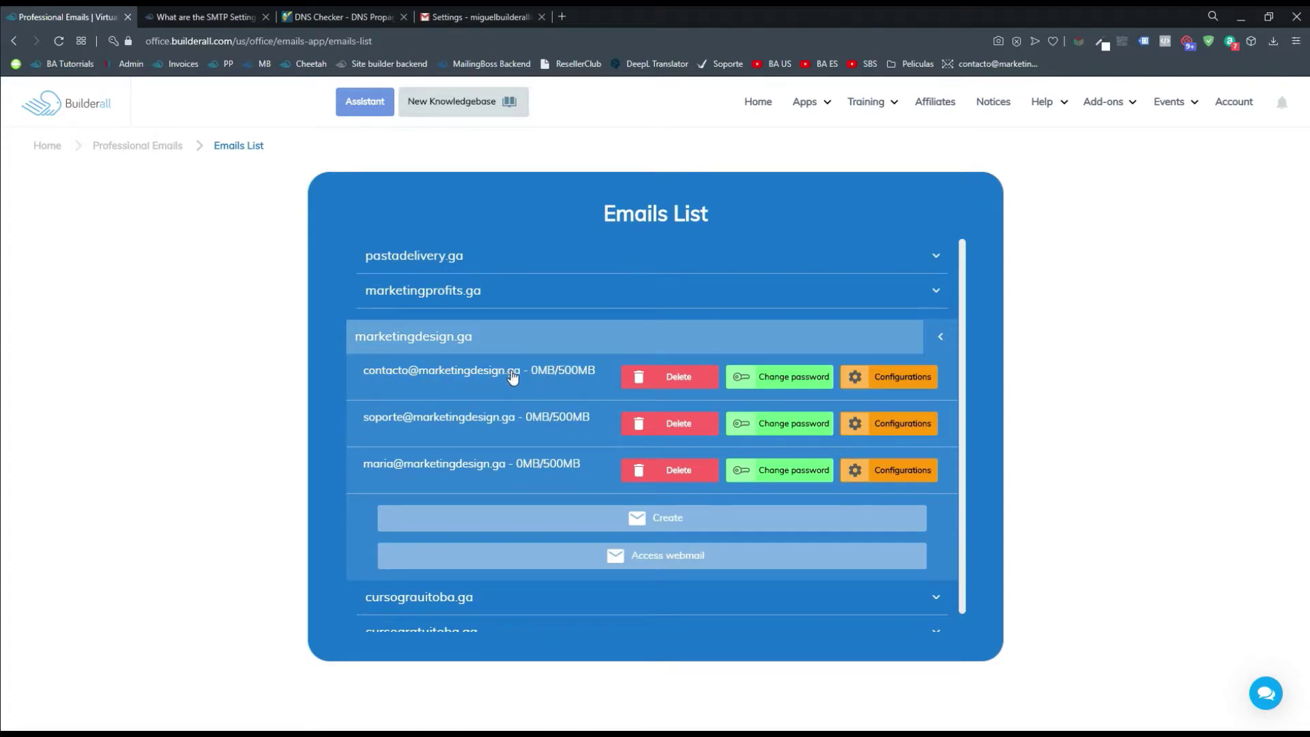
pyautogui.click(669, 559)
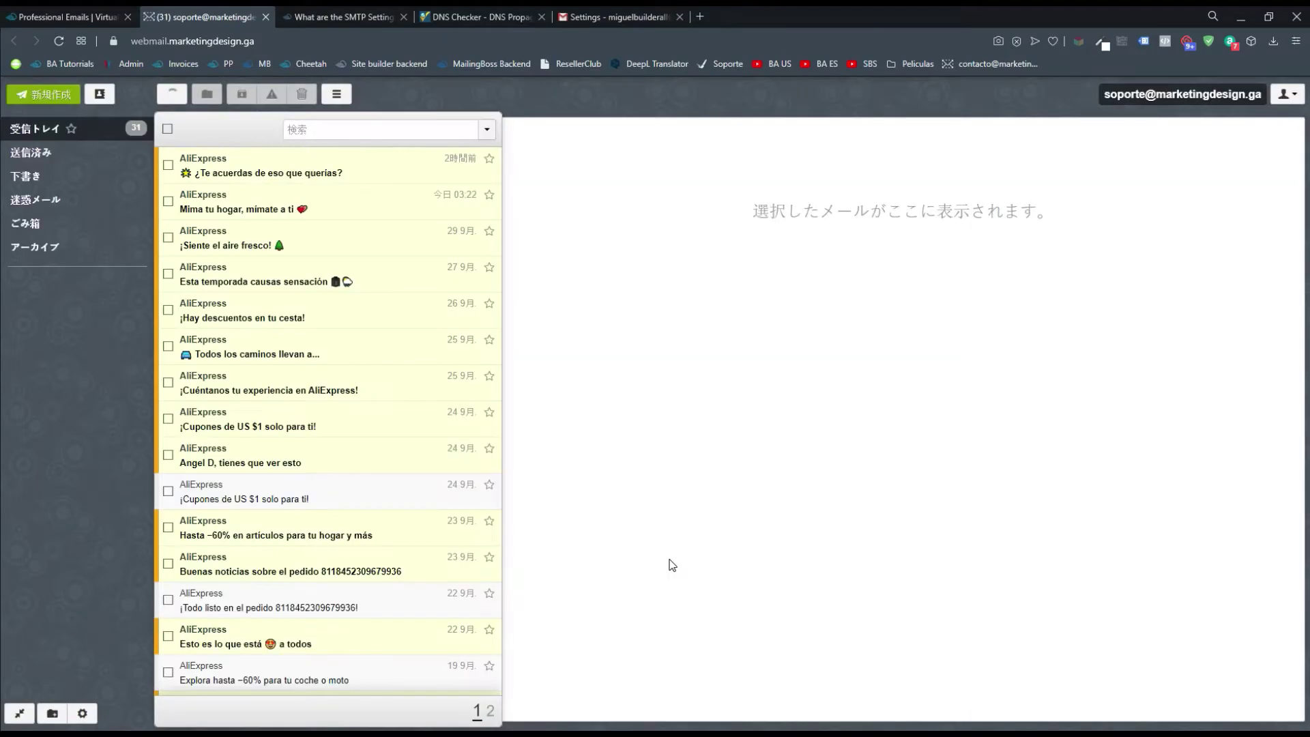
# Refresh the support mailbox's inbox to check for new messages
pyautogui.click(174, 96)
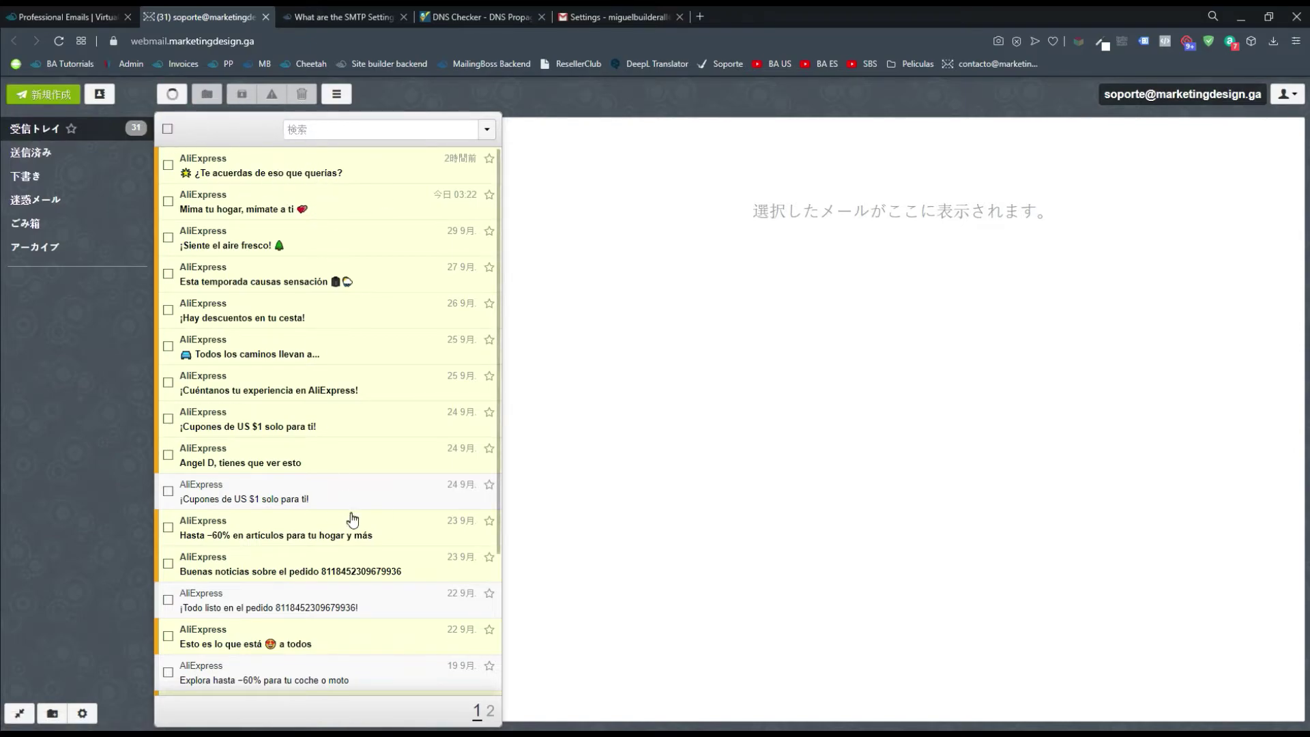
pyautogui.scroll(-3, 355, 546)
pyautogui.scroll(3, 357, 574)
pyautogui.scroll(-3, 359, 591)
pyautogui.scroll(3, 359, 649)
pyautogui.hotkey('alt', 'Tab')
# Log out of the support mailbox and sign in to the contact mailbox
pyautogui.click(1111, 146)
pyautogui.click(1287, 93)
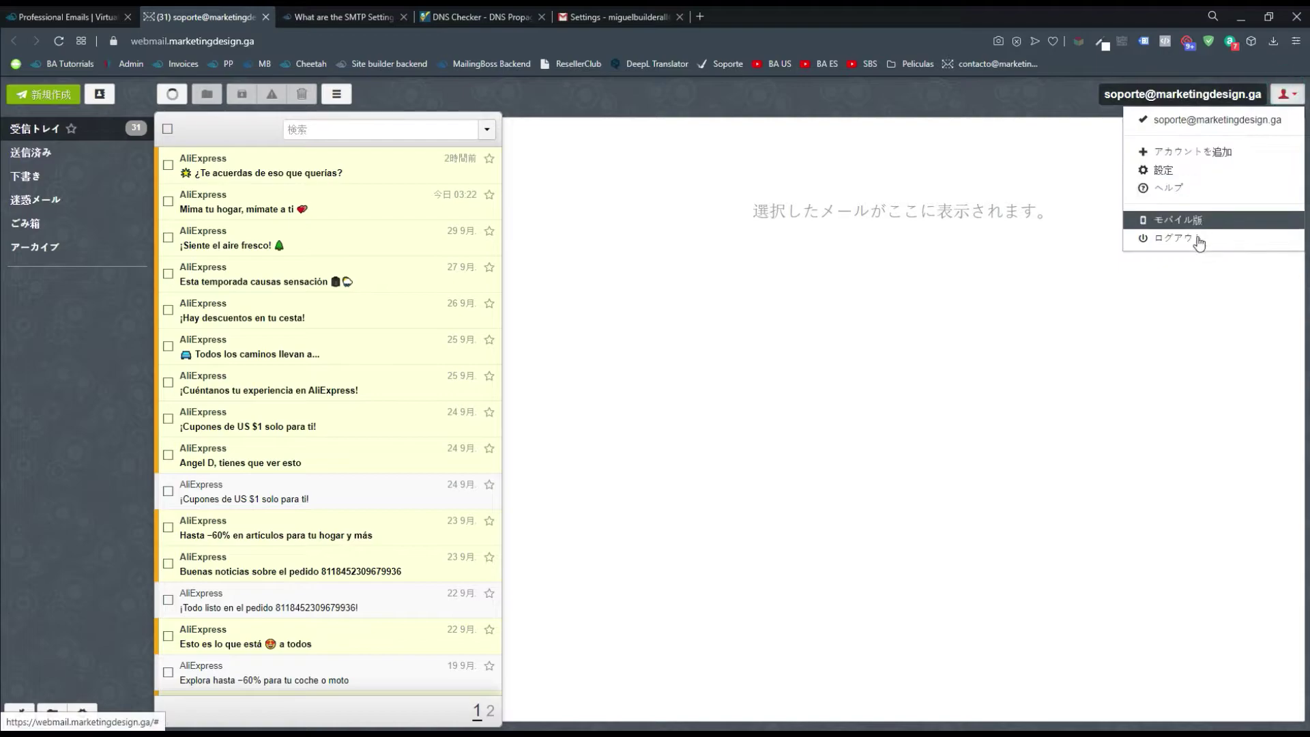
pyautogui.click(1199, 236)
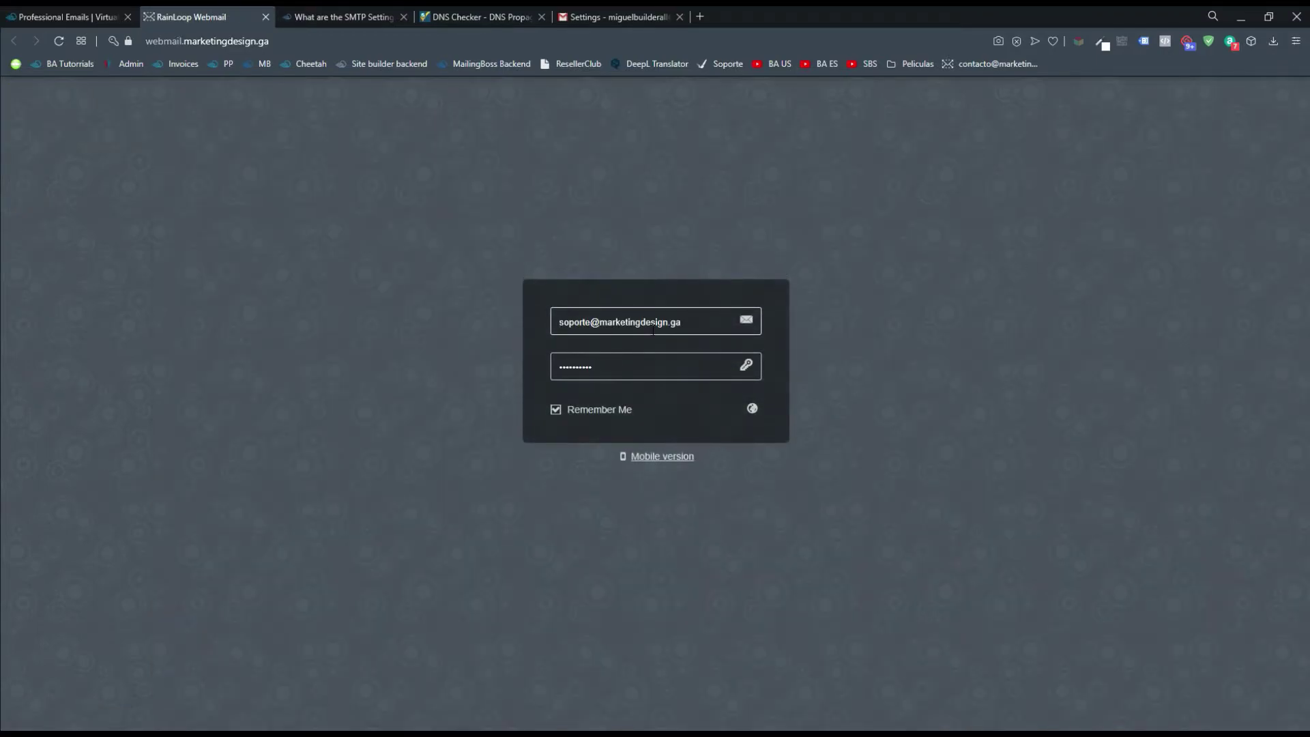
pyautogui.click(589, 316)
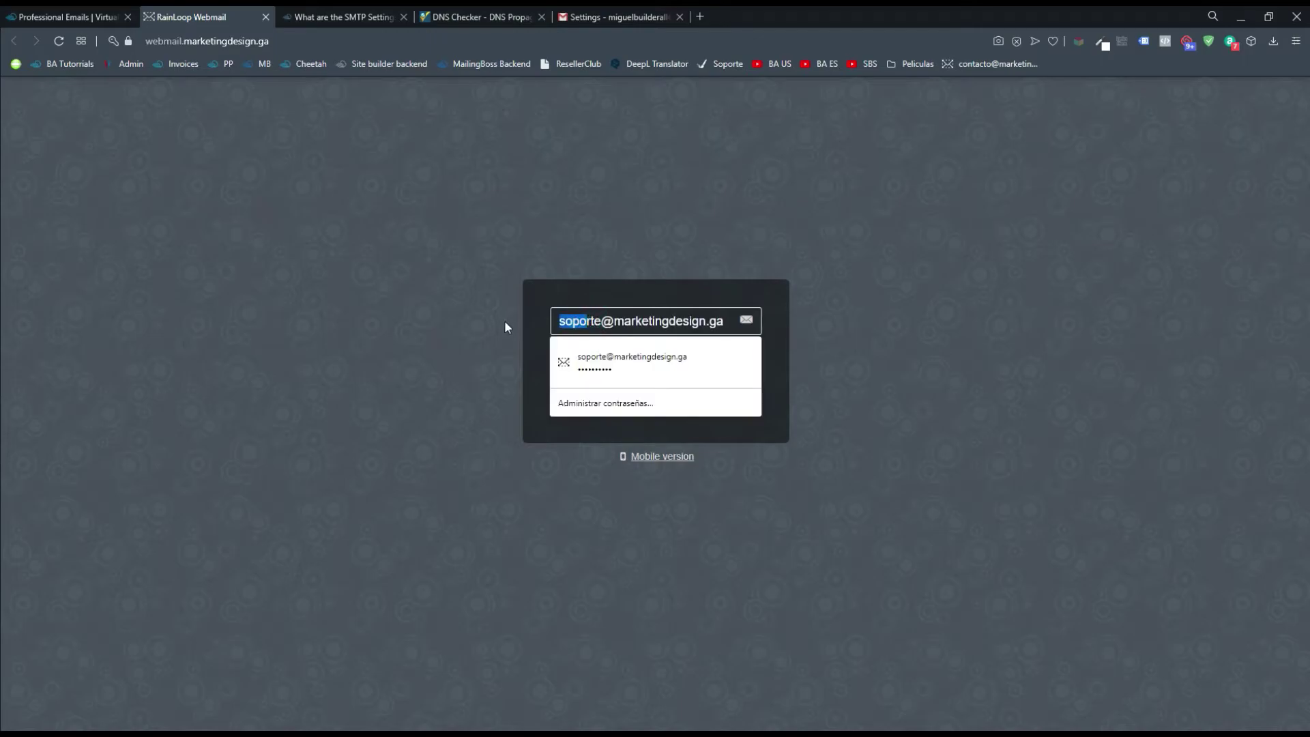
pyautogui.click(505, 326)
pyautogui.press('BackSpace')
pyautogui.press('Delete')
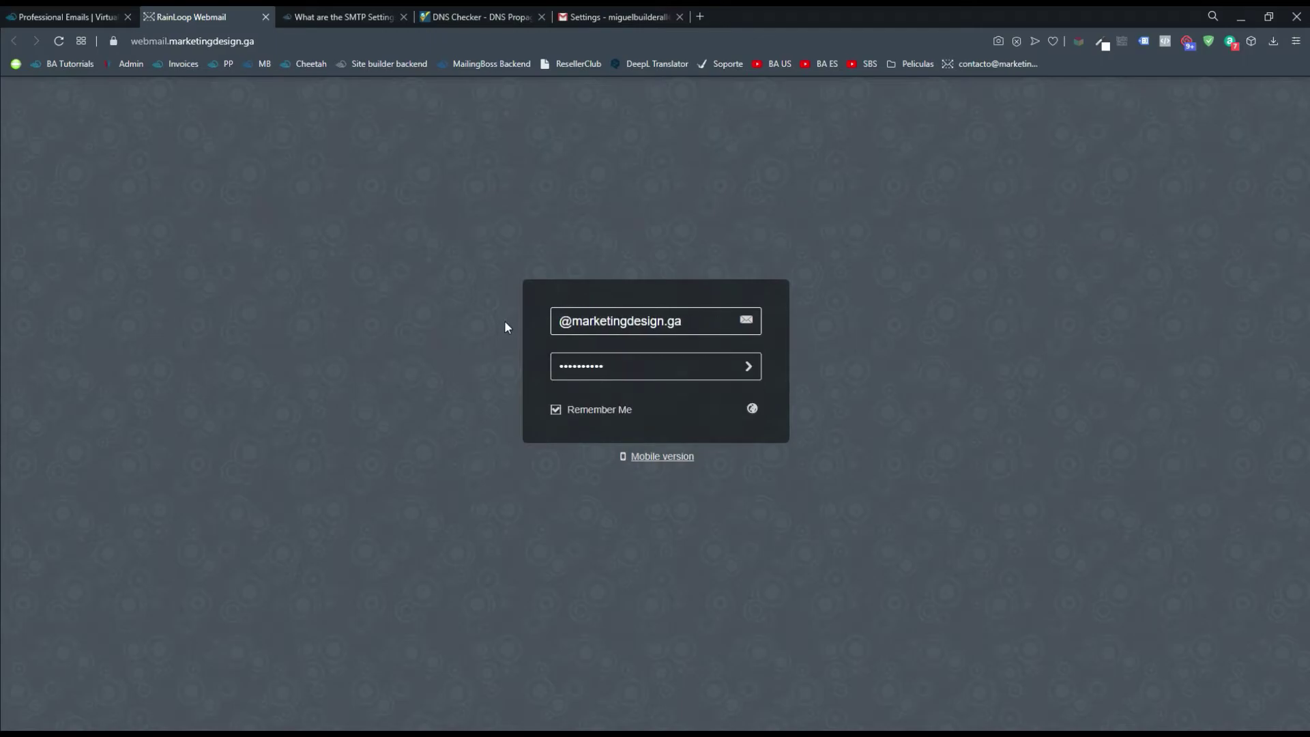
pyautogui.press('Return')
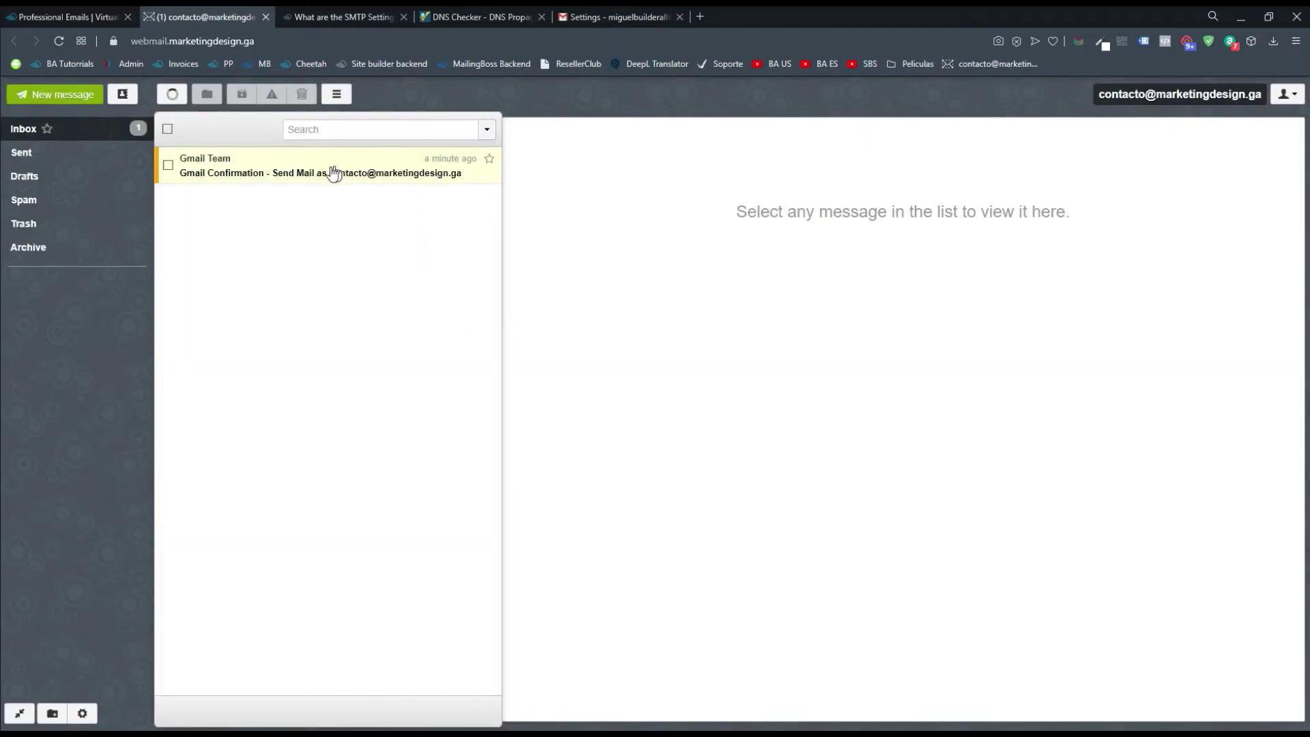
# Copy the code from the Gmail Confirmation message and verify it in Gmail's add-address window
pyautogui.click(225, 175)
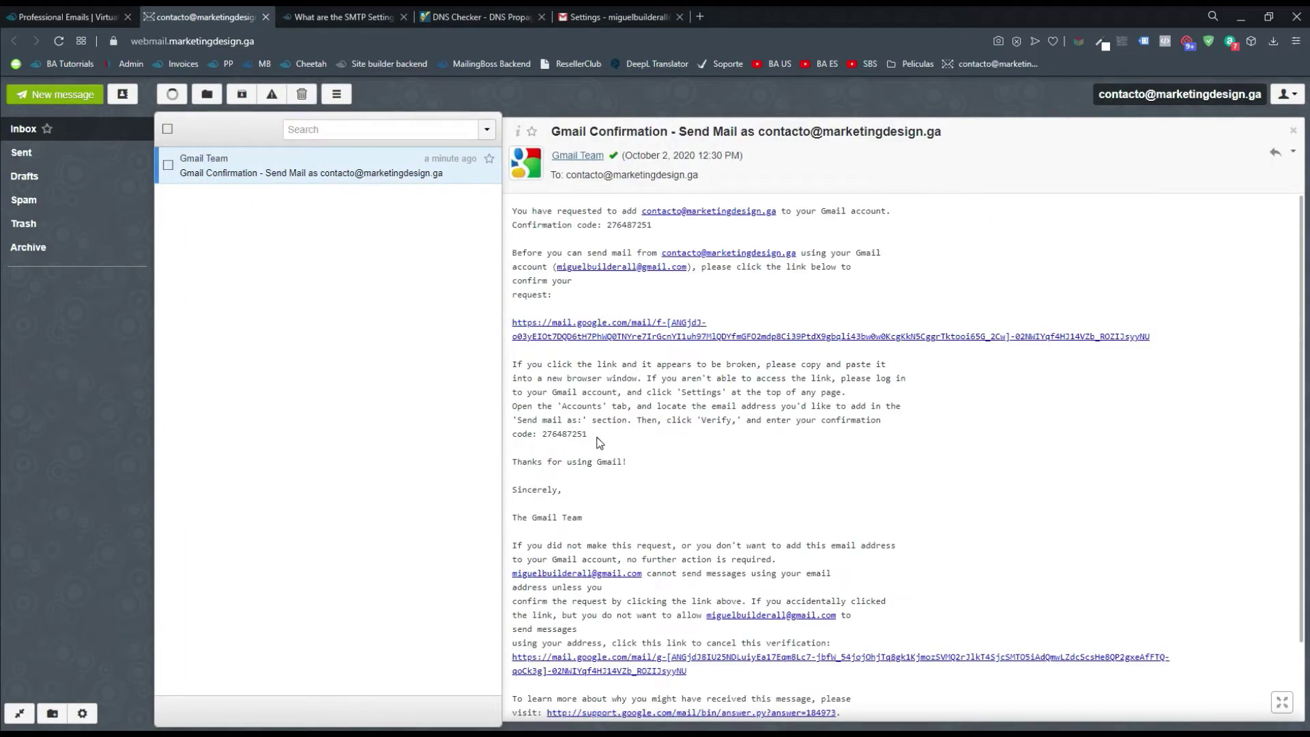
pyautogui.moveTo(588, 435); pyautogui.dragTo(543, 435)
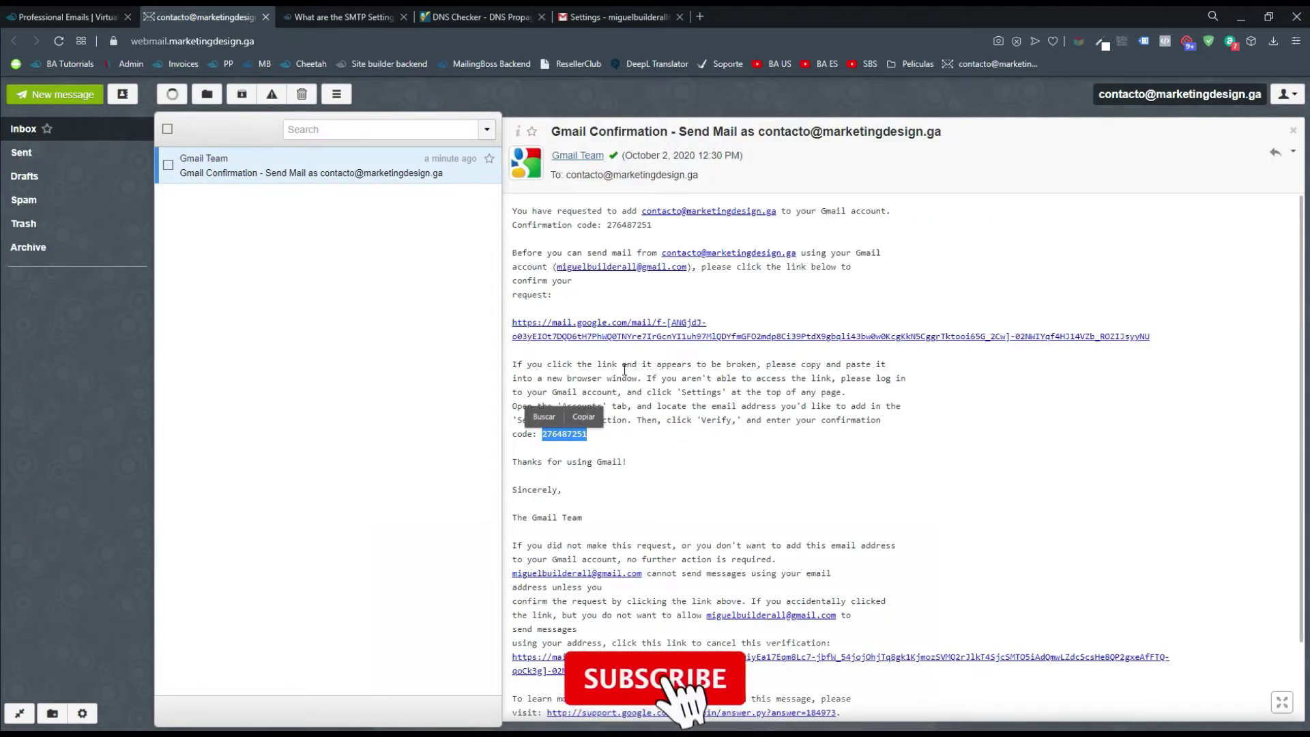
pyautogui.moveTo(592, 434); pyautogui.dragTo(545, 427)
pyautogui.hotkey('ctrl', 'c')
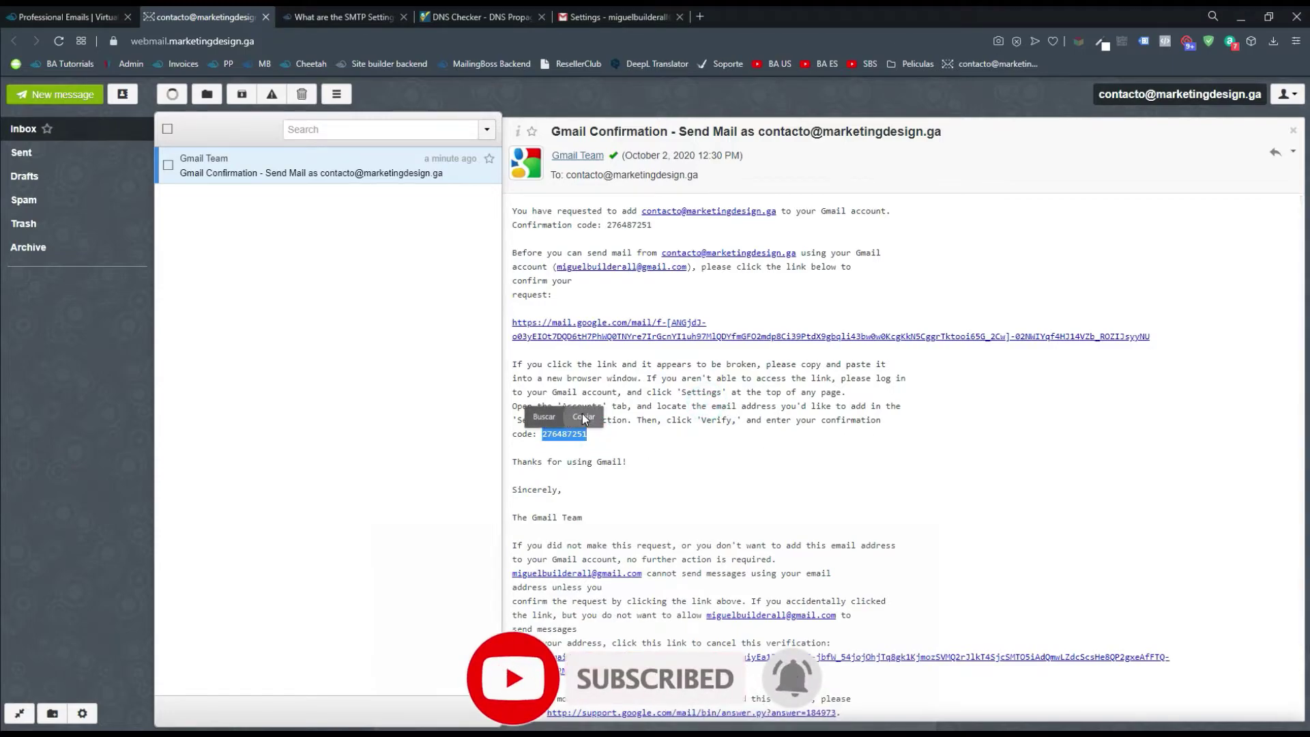
pyautogui.click(583, 417)
pyautogui.click(614, 438)
pyautogui.moveTo(434, 733)
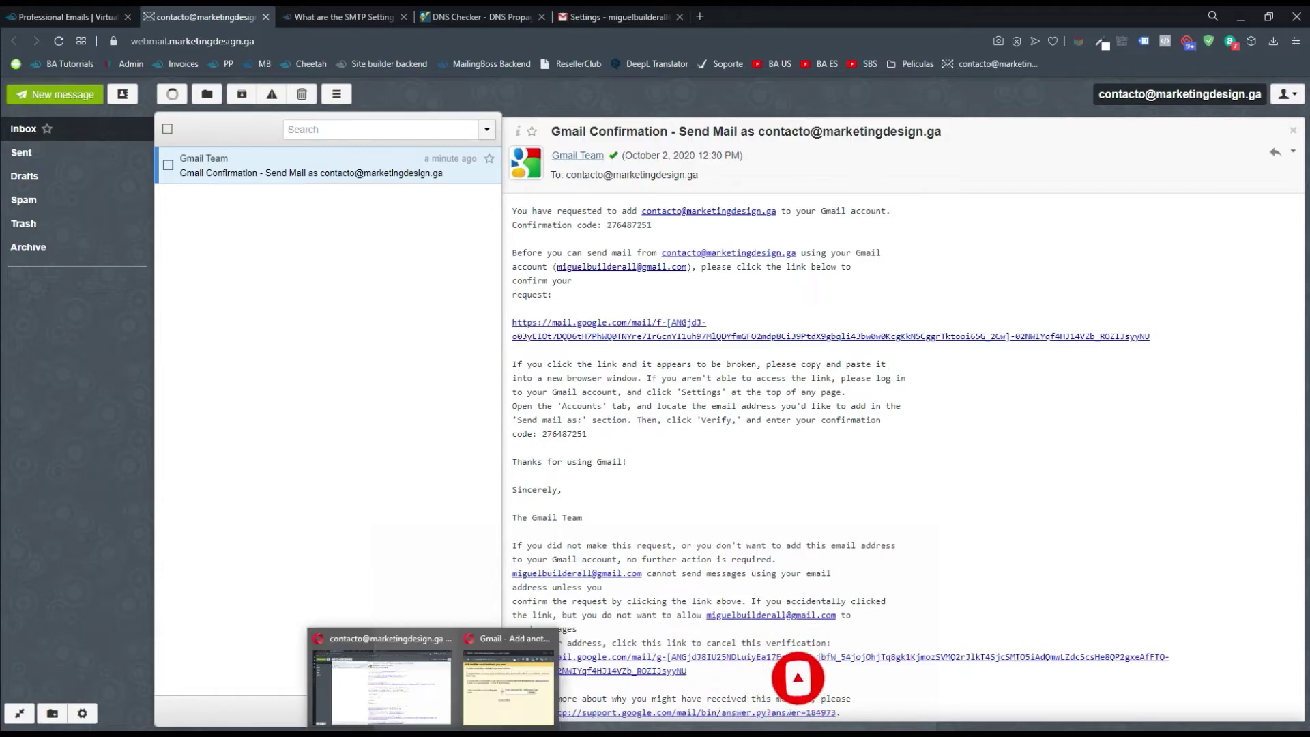
pyautogui.click(509, 683)
pyautogui.click(896, 411)
pyautogui.hotkey('ctrl', 'v')
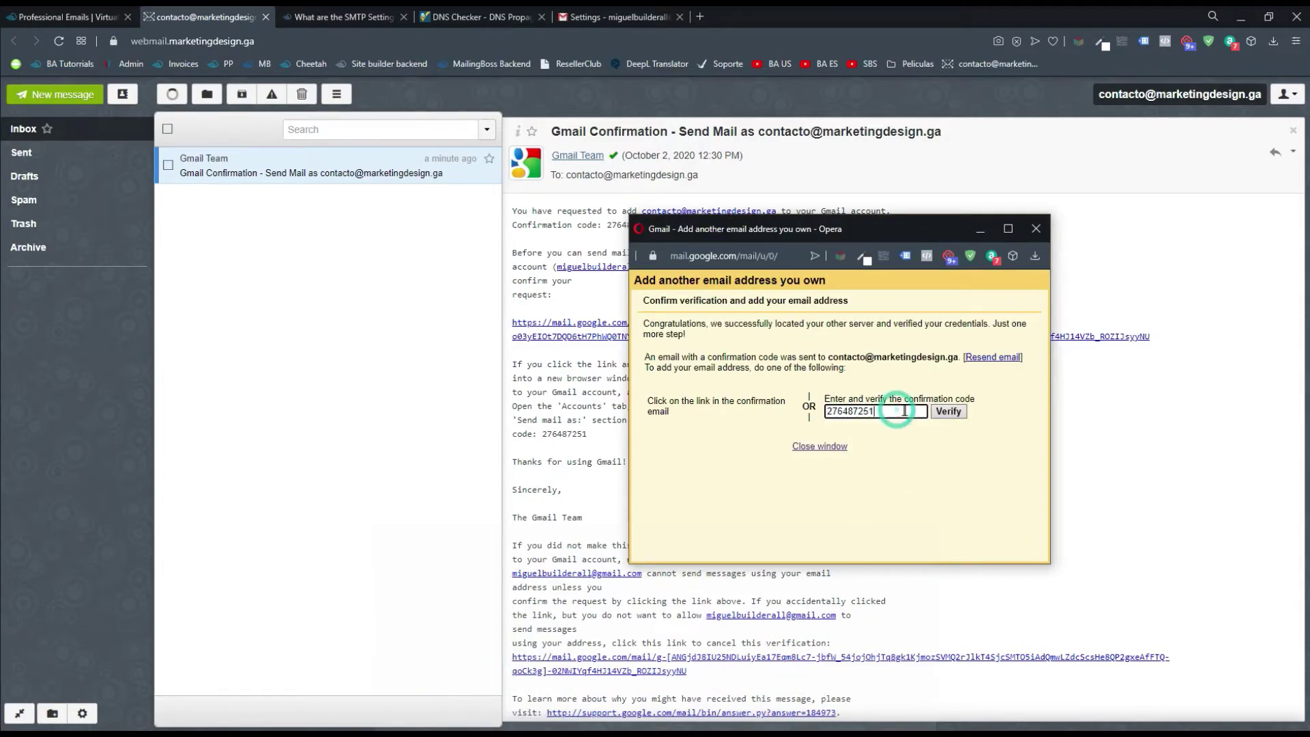
pyautogui.click(958, 412)
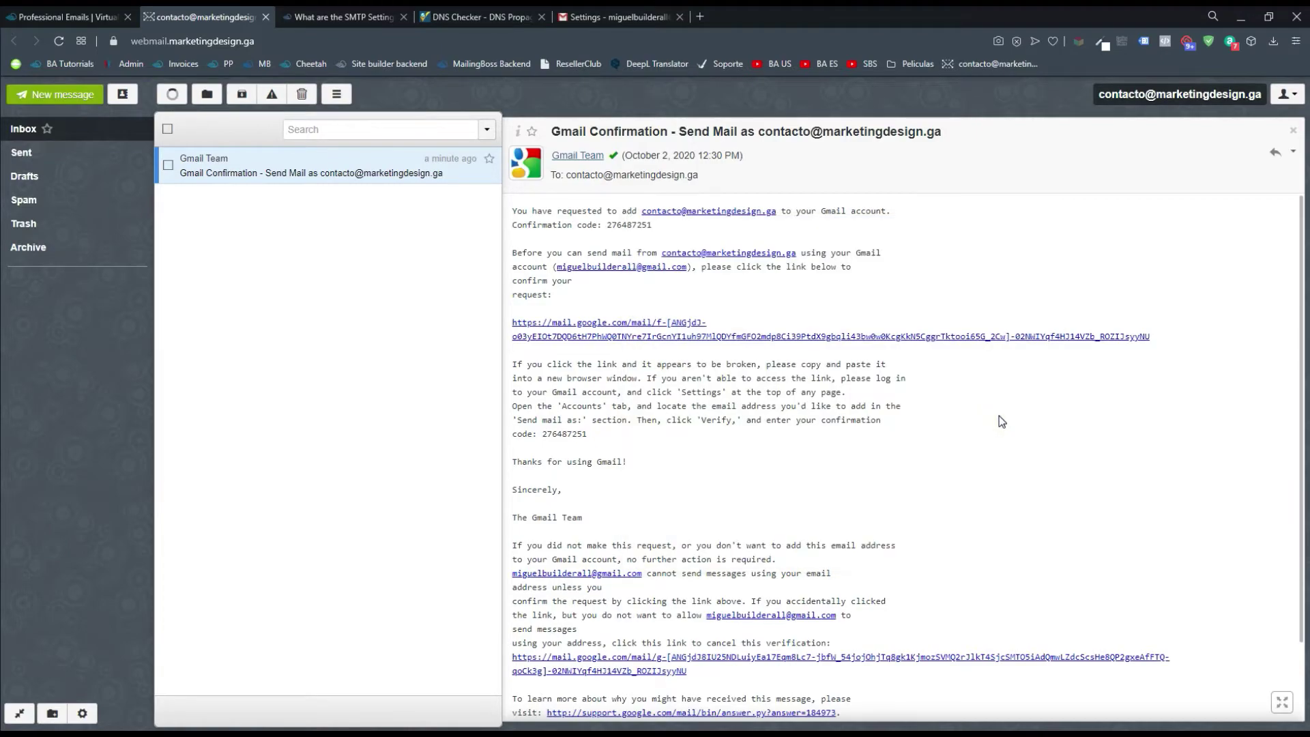
# Review the new business send-as address on port 465 SSL in Accounts and Import
pyautogui.click(653, 14)
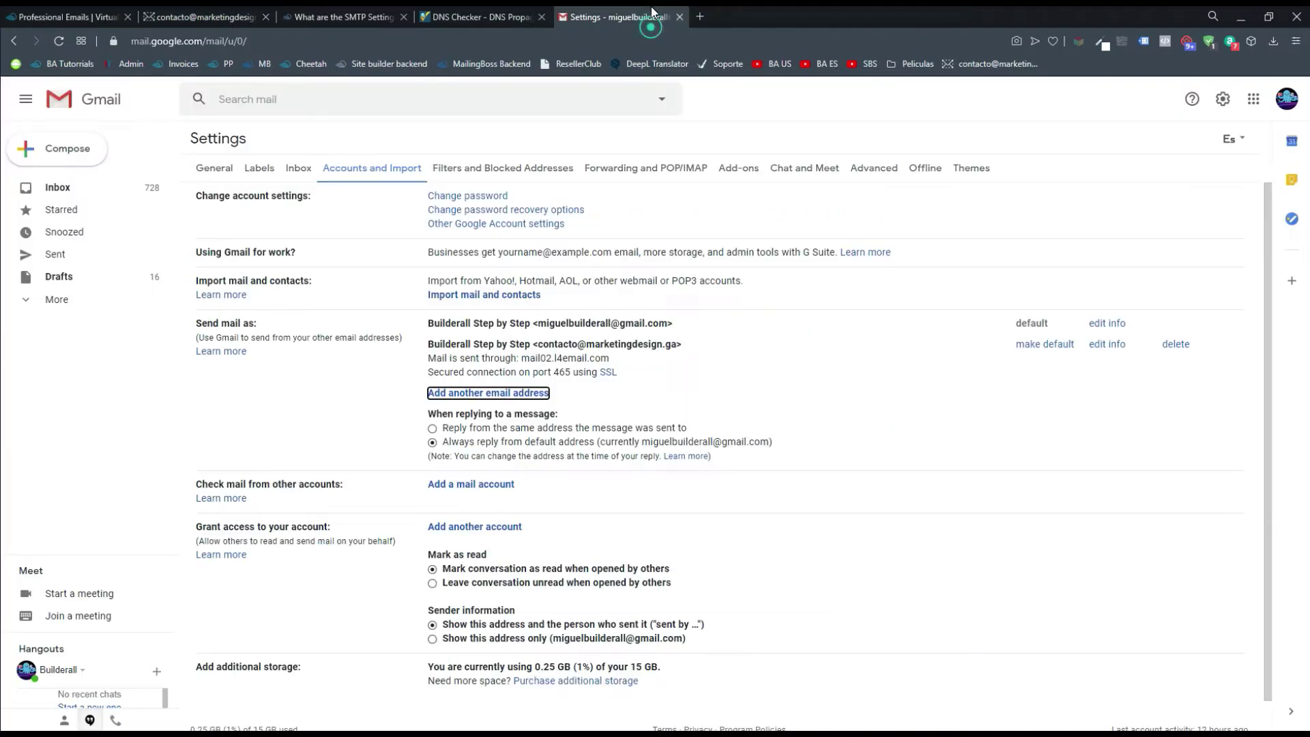
pyautogui.click(678, 332)
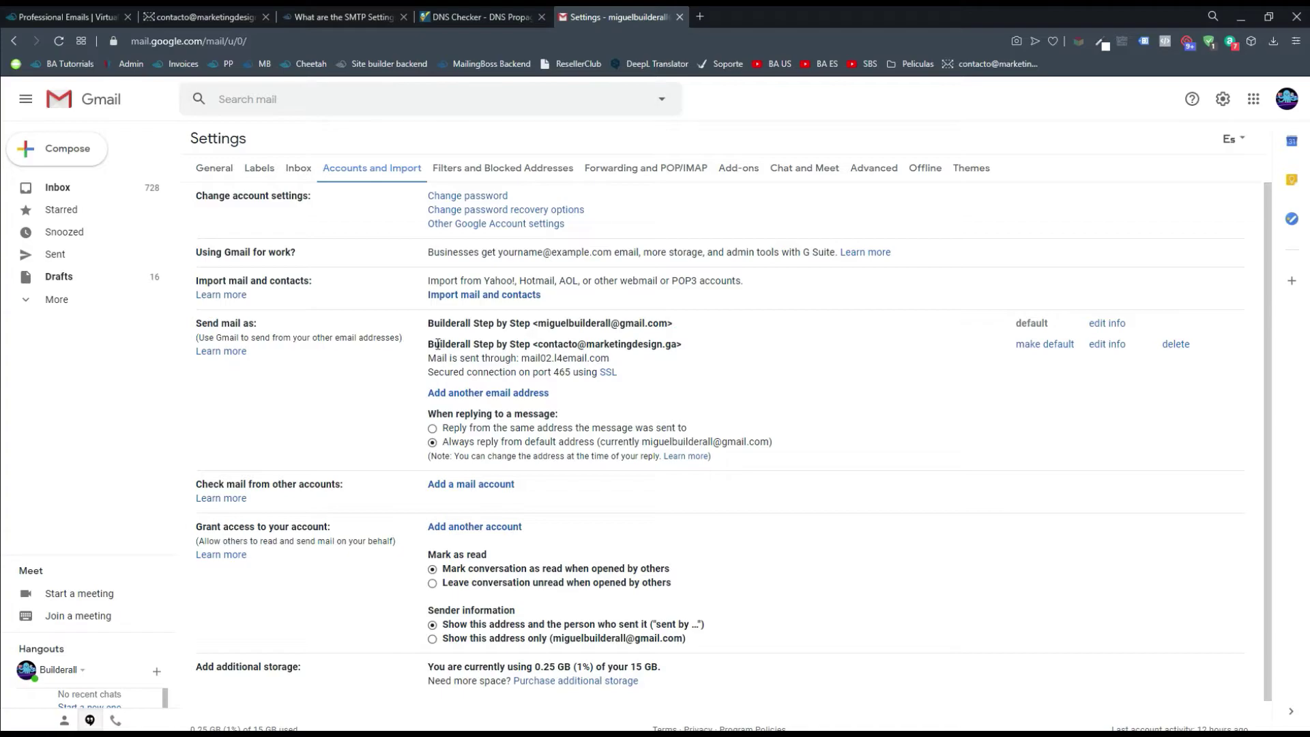
pyautogui.moveTo(535, 345); pyautogui.dragTo(686, 340)
pyautogui.click(705, 344)
pyautogui.moveTo(687, 352); pyautogui.dragTo(538, 348)
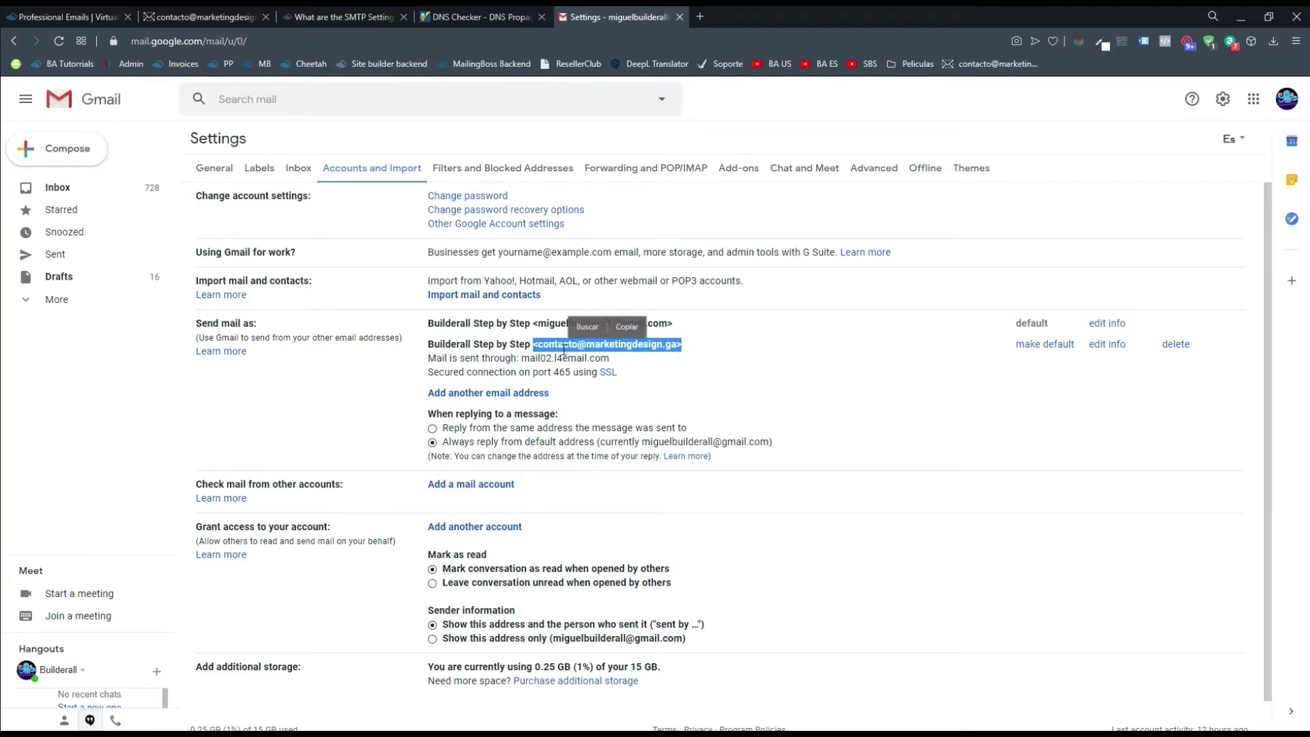
pyautogui.click(554, 347)
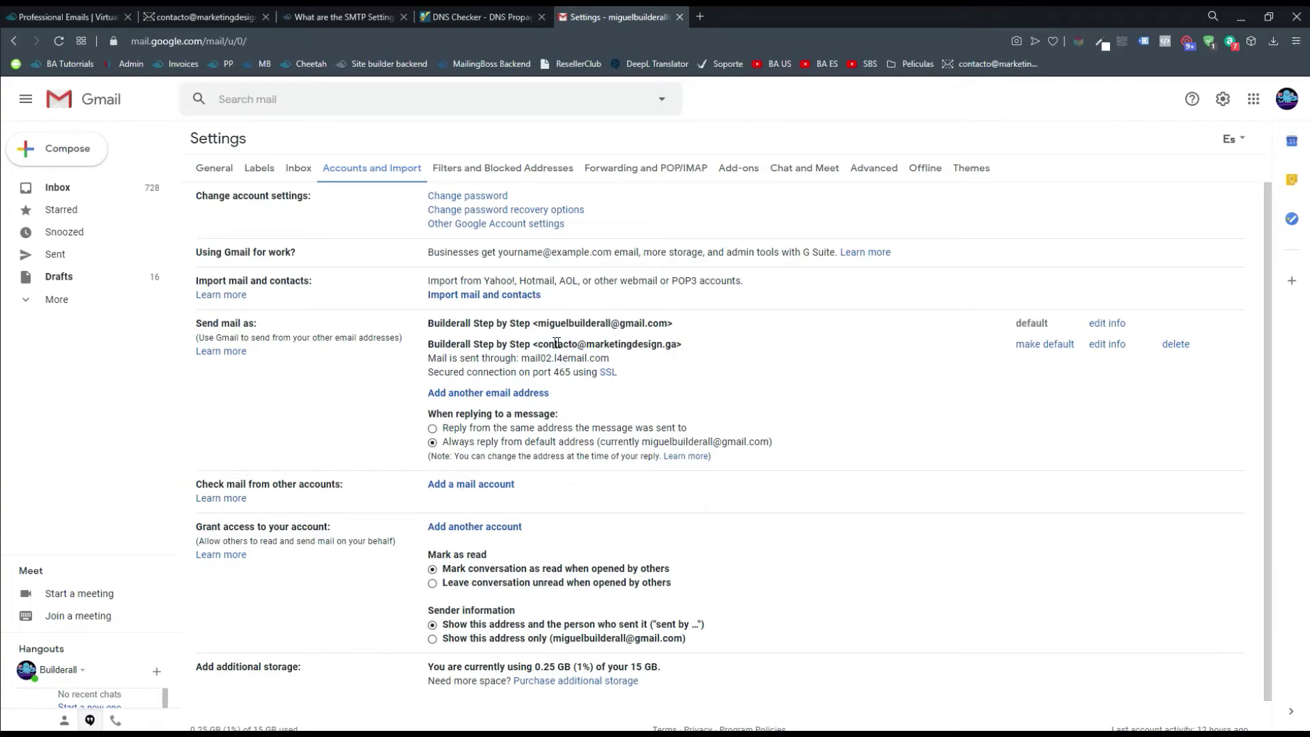
pyautogui.moveTo(535, 344); pyautogui.dragTo(578, 346)
pyautogui.click(684, 348)
# Launch Outlook, dismissing the data file path error and skipping data file creation
pyautogui.press('super')
pyautogui.write('out')
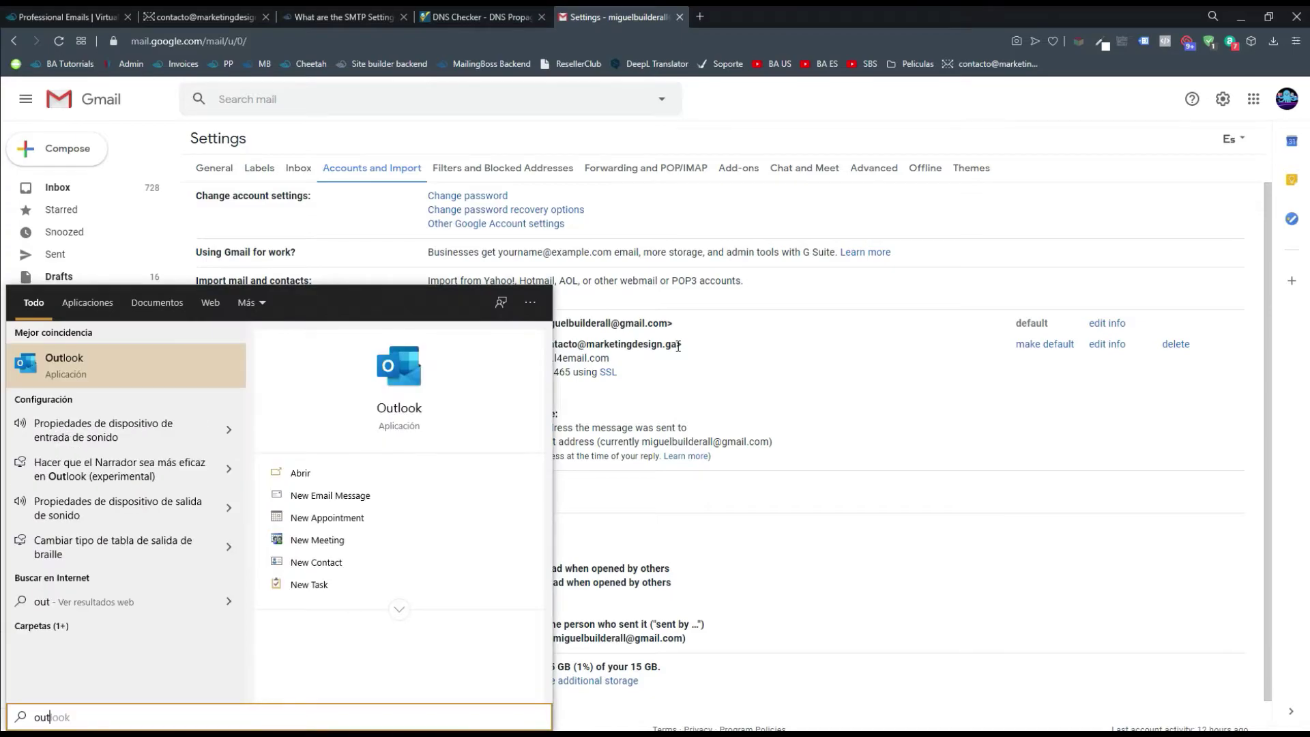
pyautogui.press('Return')
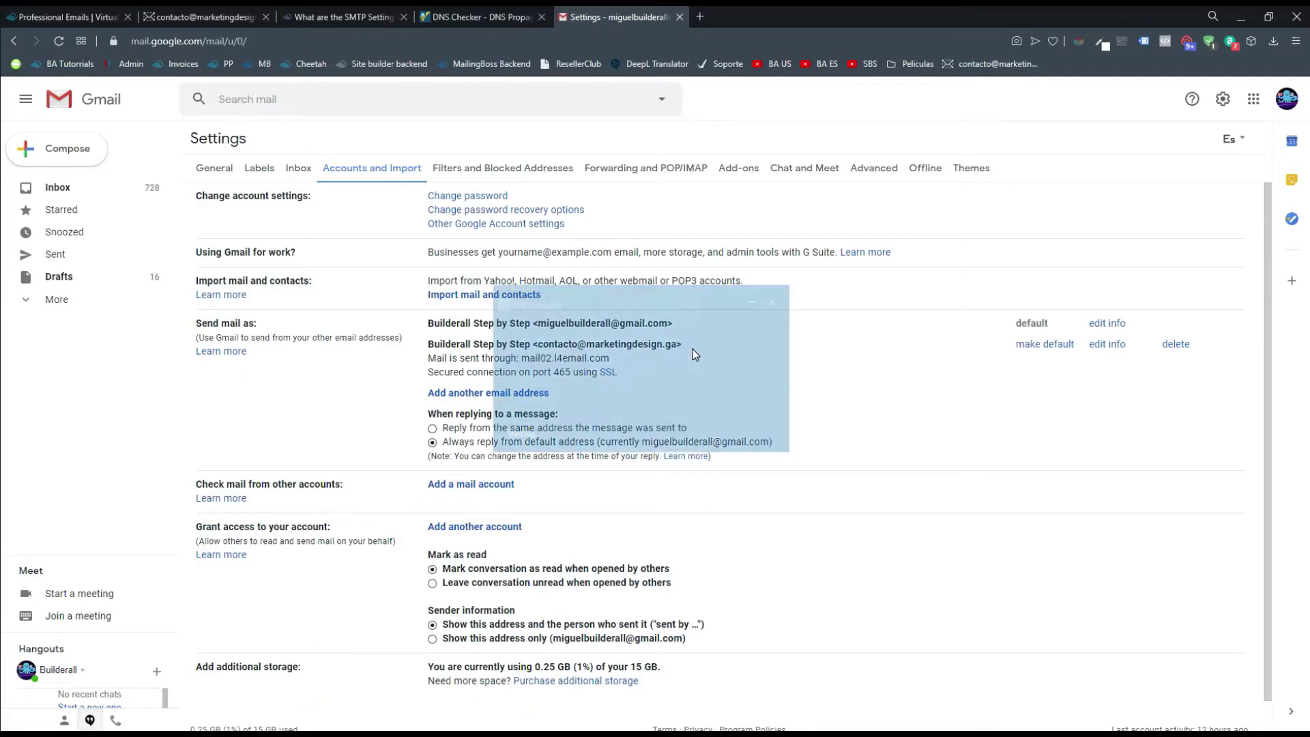
pyautogui.click(731, 427)
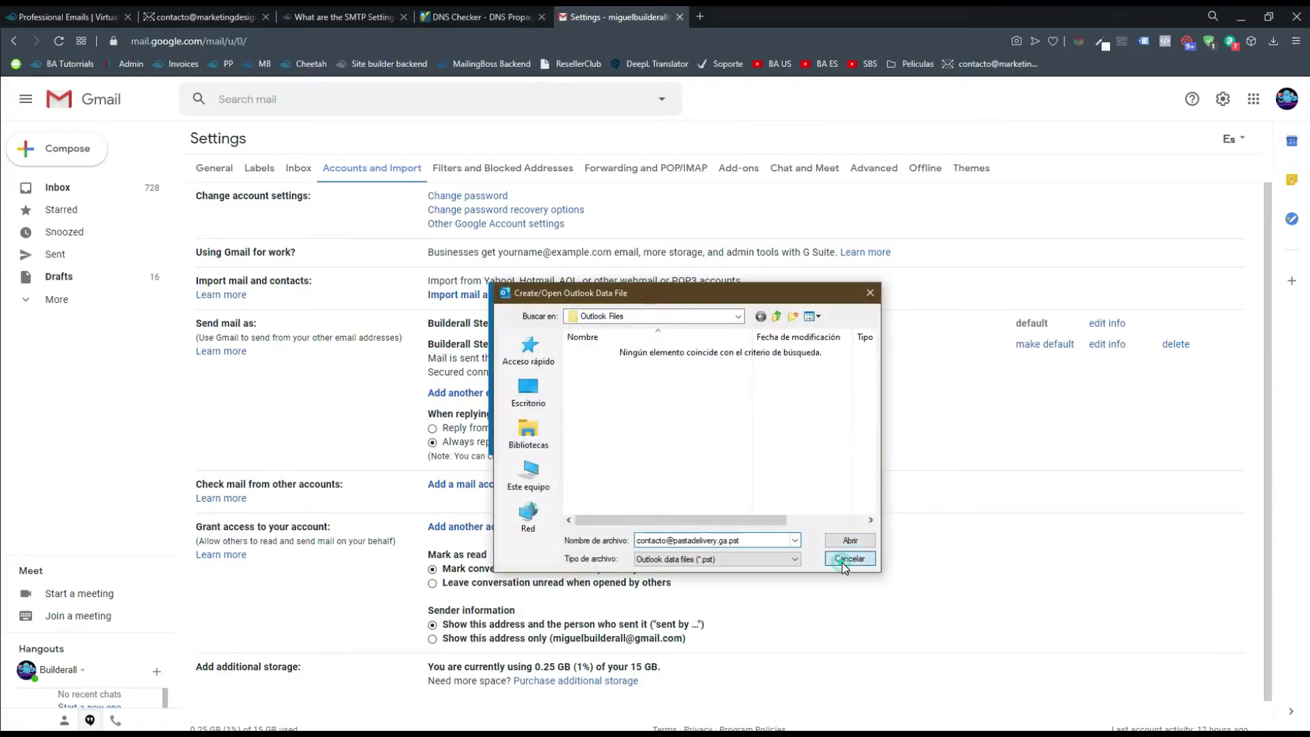
pyautogui.click(843, 561)
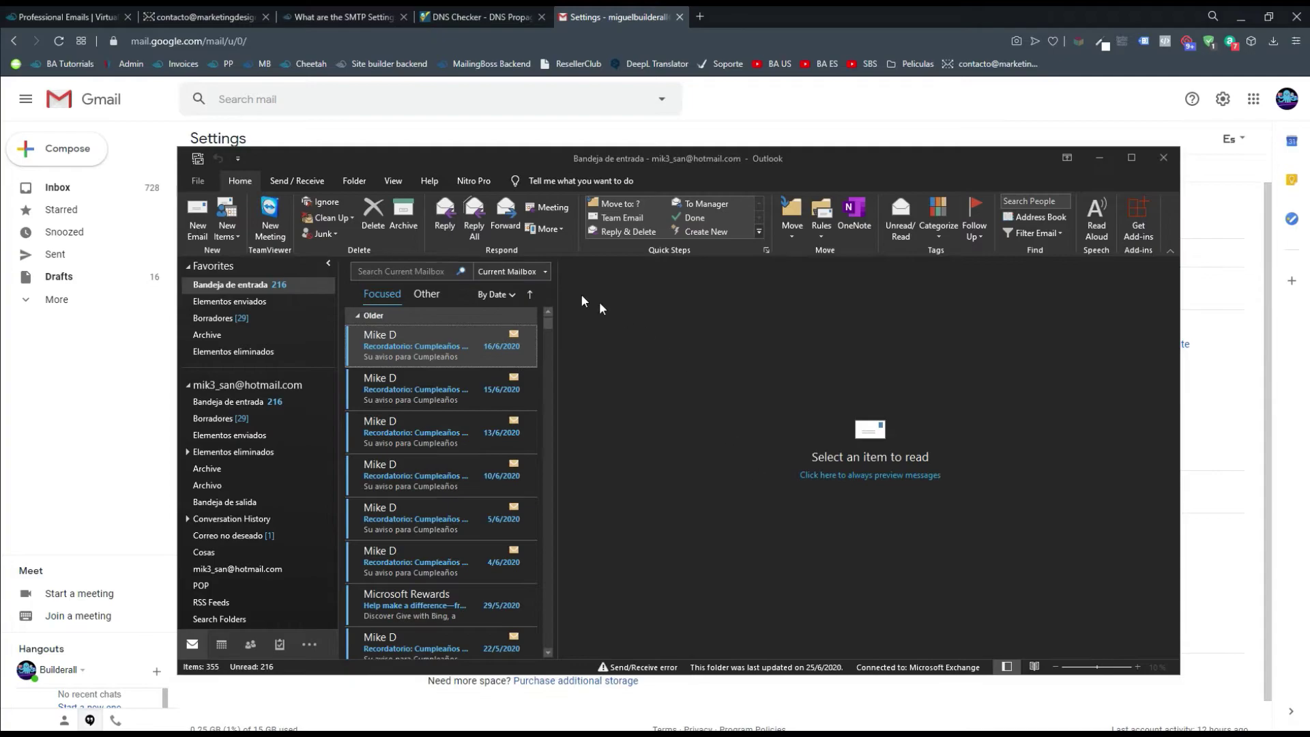
# Remove the old POP/SMTP account from Outlook's Account Settings
pyautogui.click(200, 180)
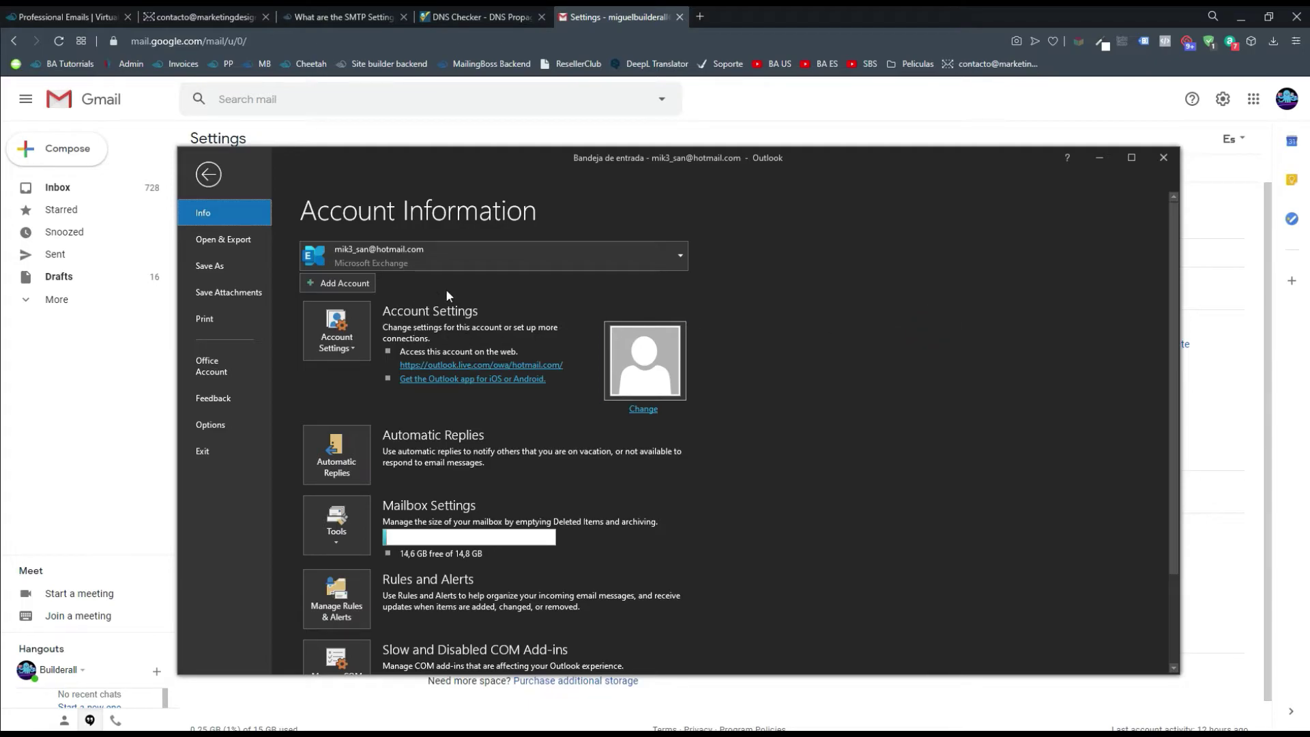
pyautogui.click(346, 346)
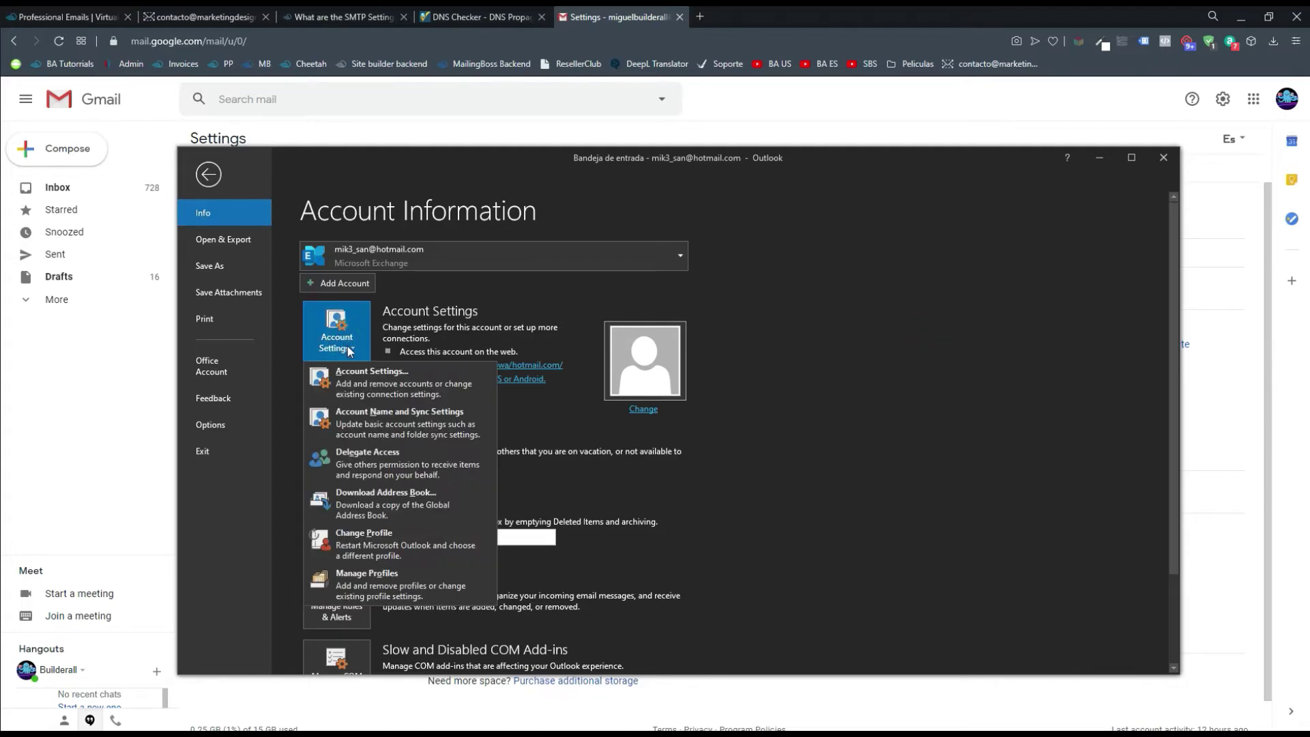
pyautogui.click(378, 379)
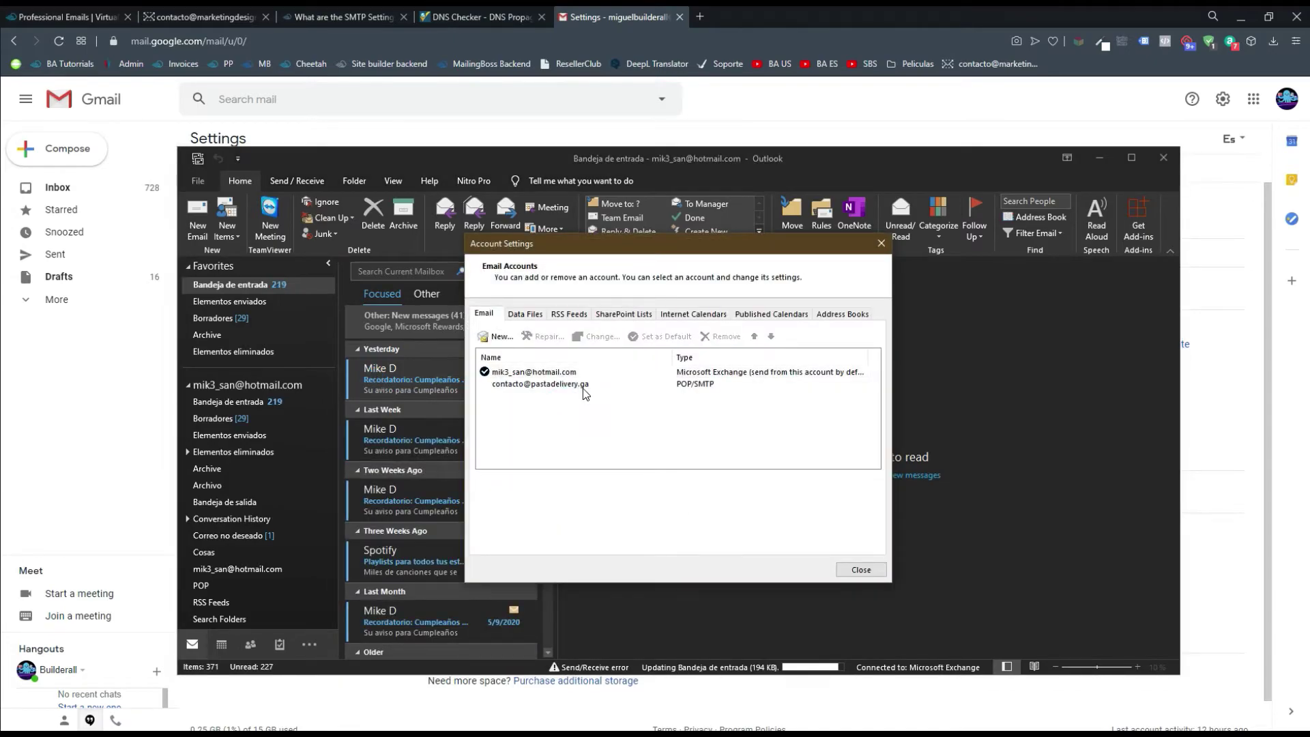
pyautogui.click(612, 385)
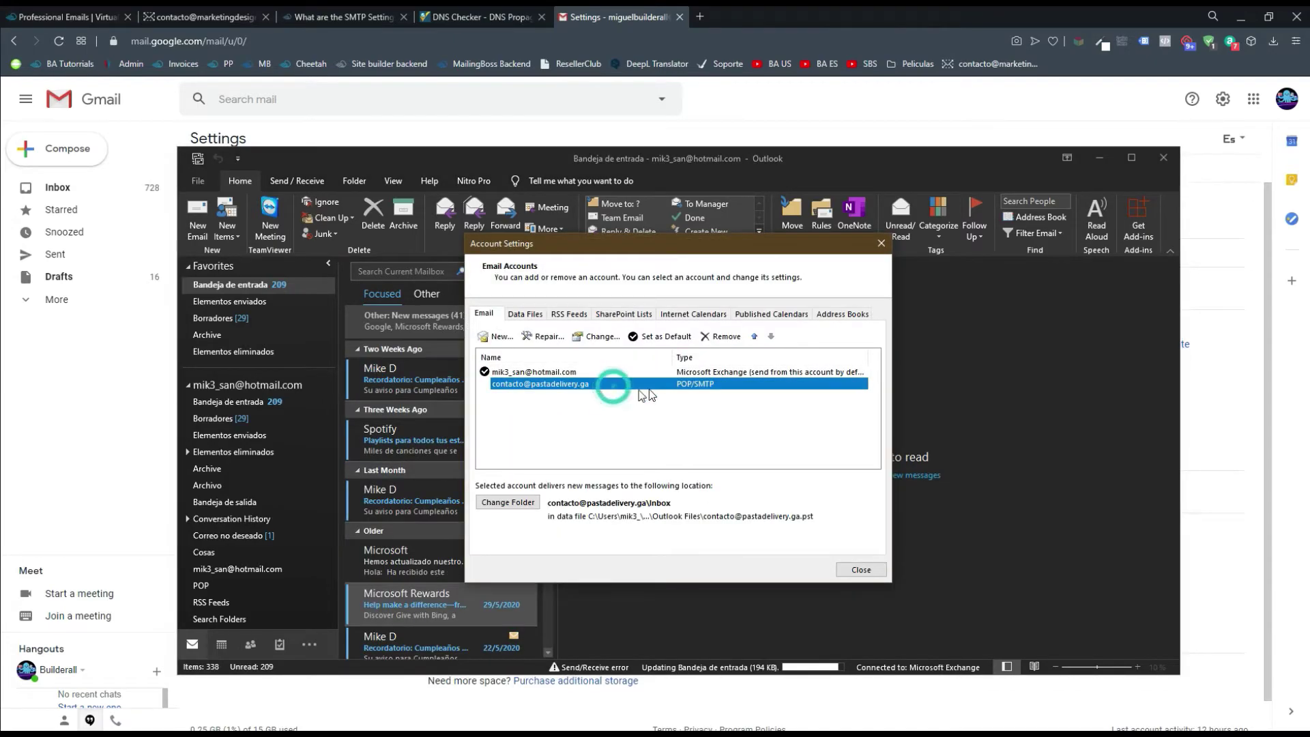
pyautogui.click(727, 336)
pyautogui.click(767, 433)
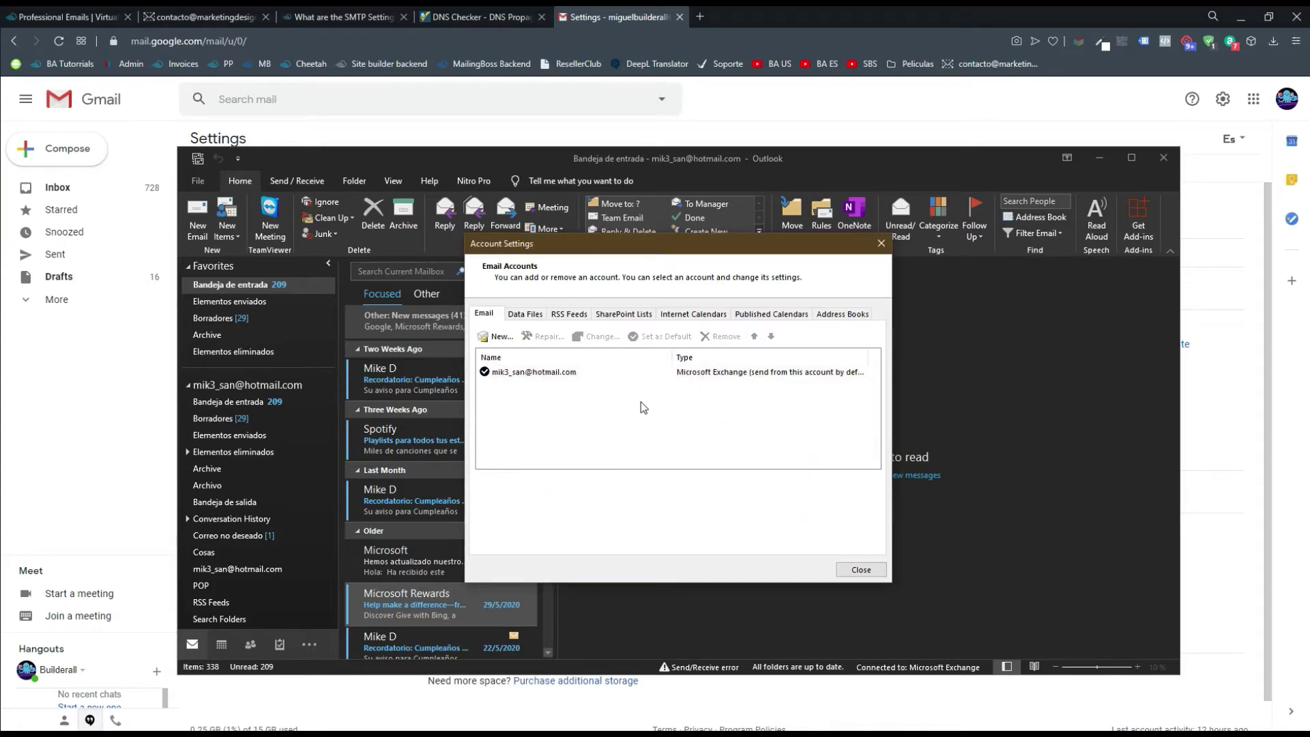
# Start a new manually configured account for the business address and connect
pyautogui.click(501, 337)
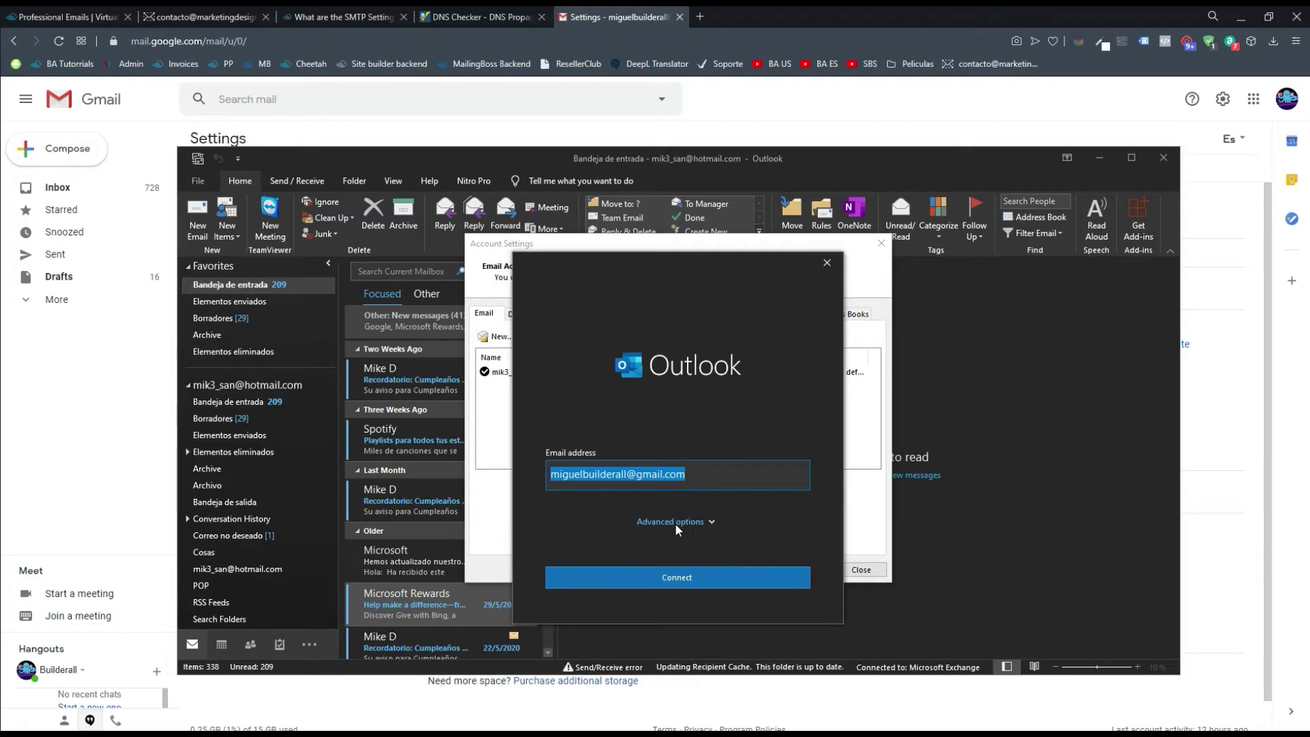
pyautogui.click(666, 522)
pyautogui.click(621, 539)
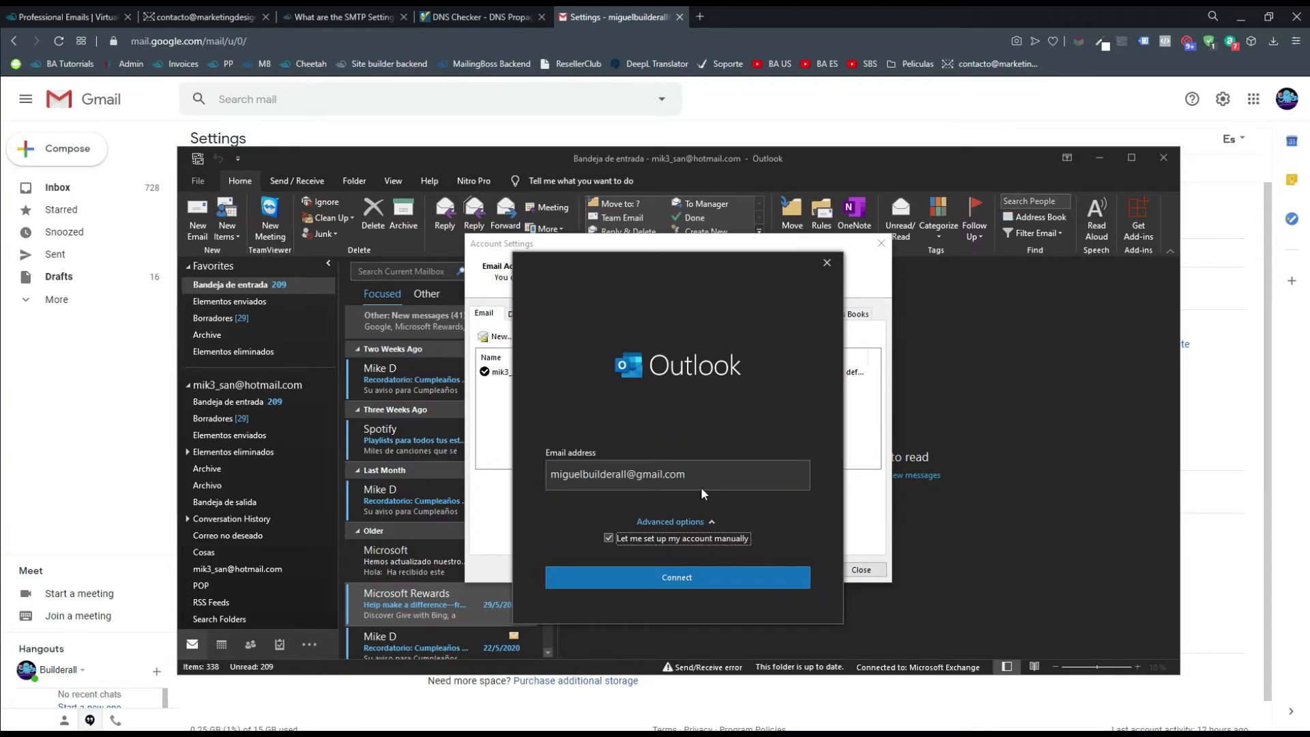
pyautogui.tripleClick(722, 467)
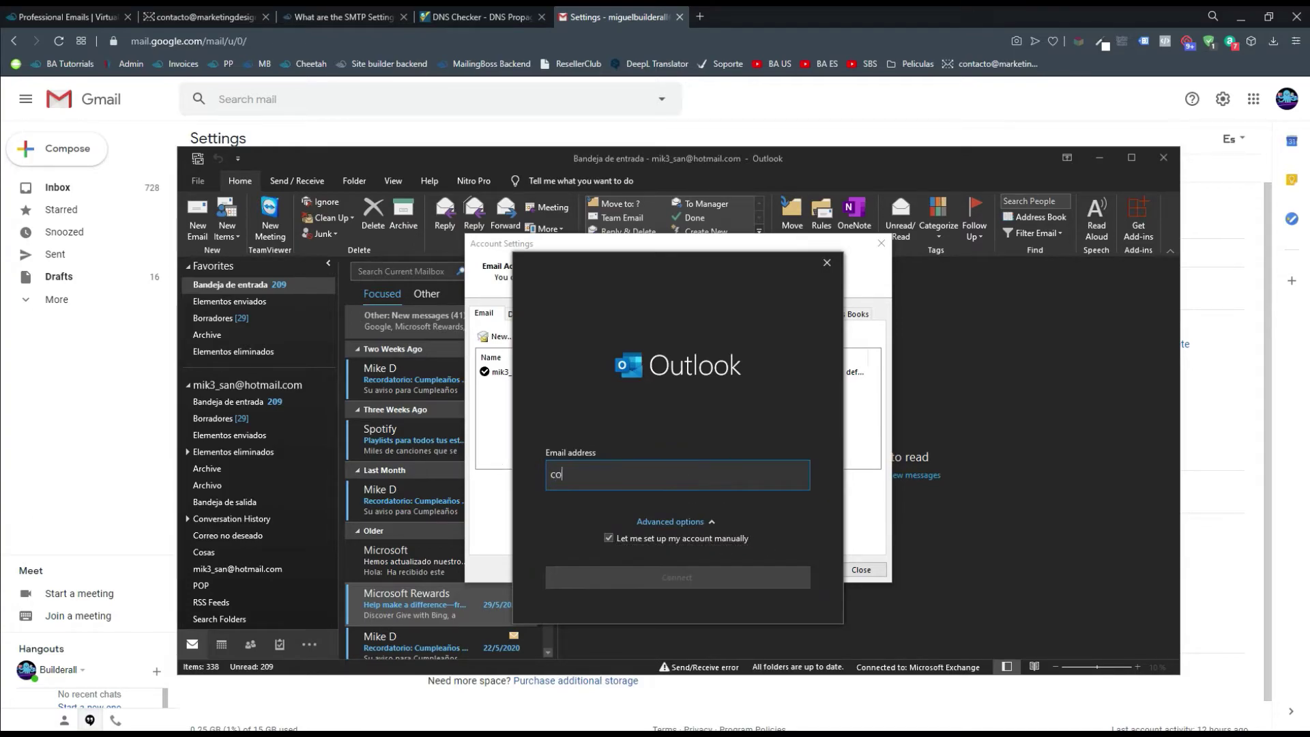
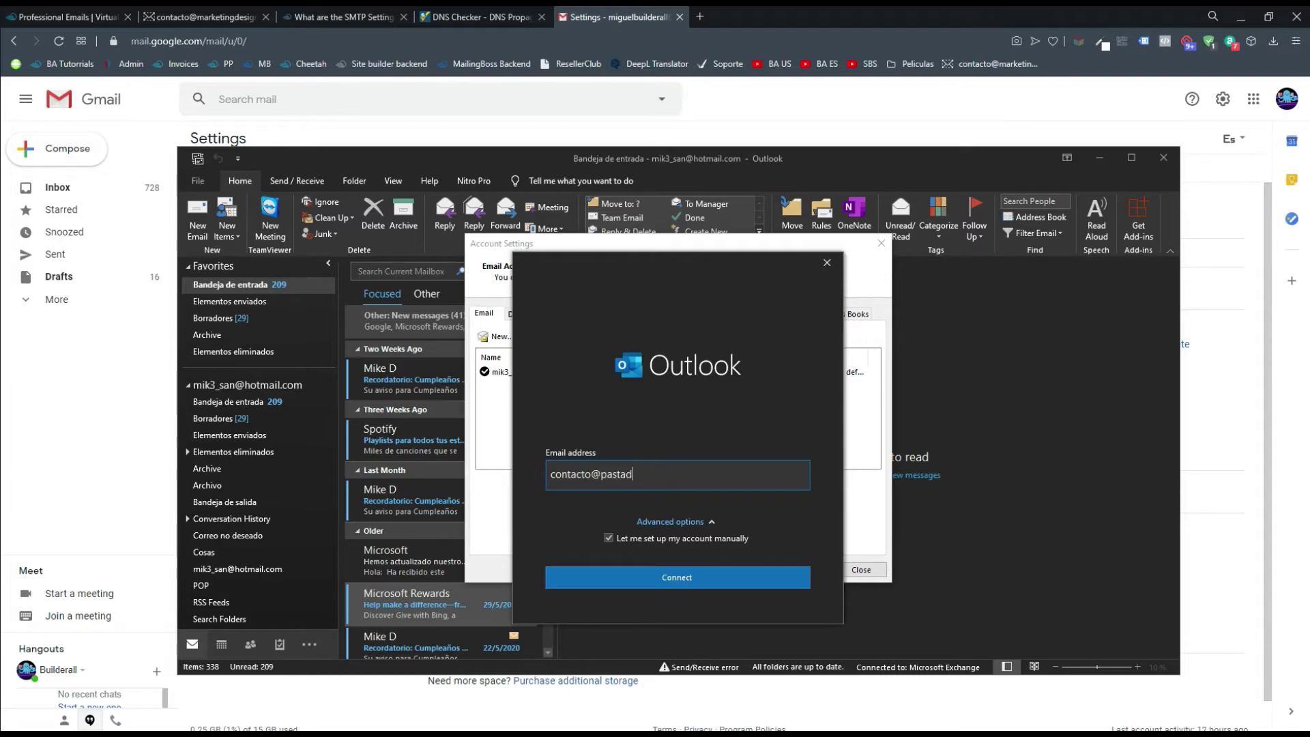
pyautogui.click(734, 578)
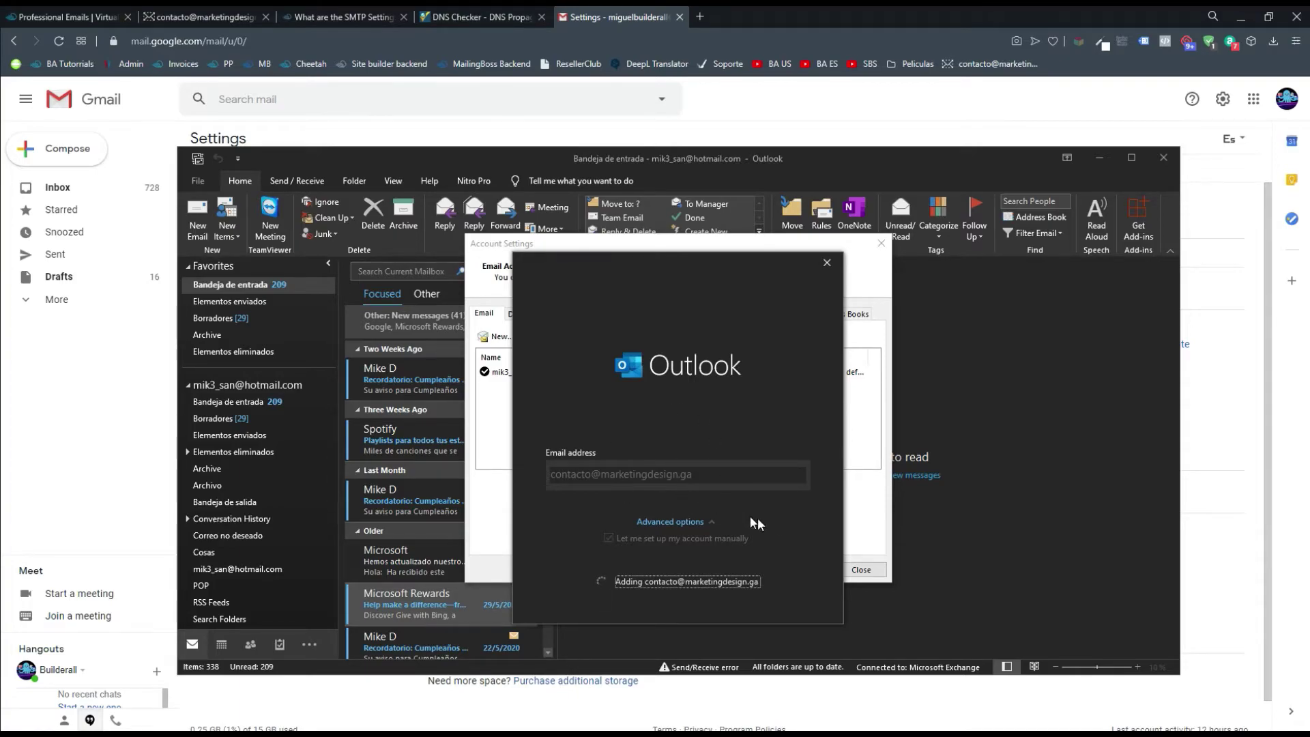
pyautogui.click(482, 15)
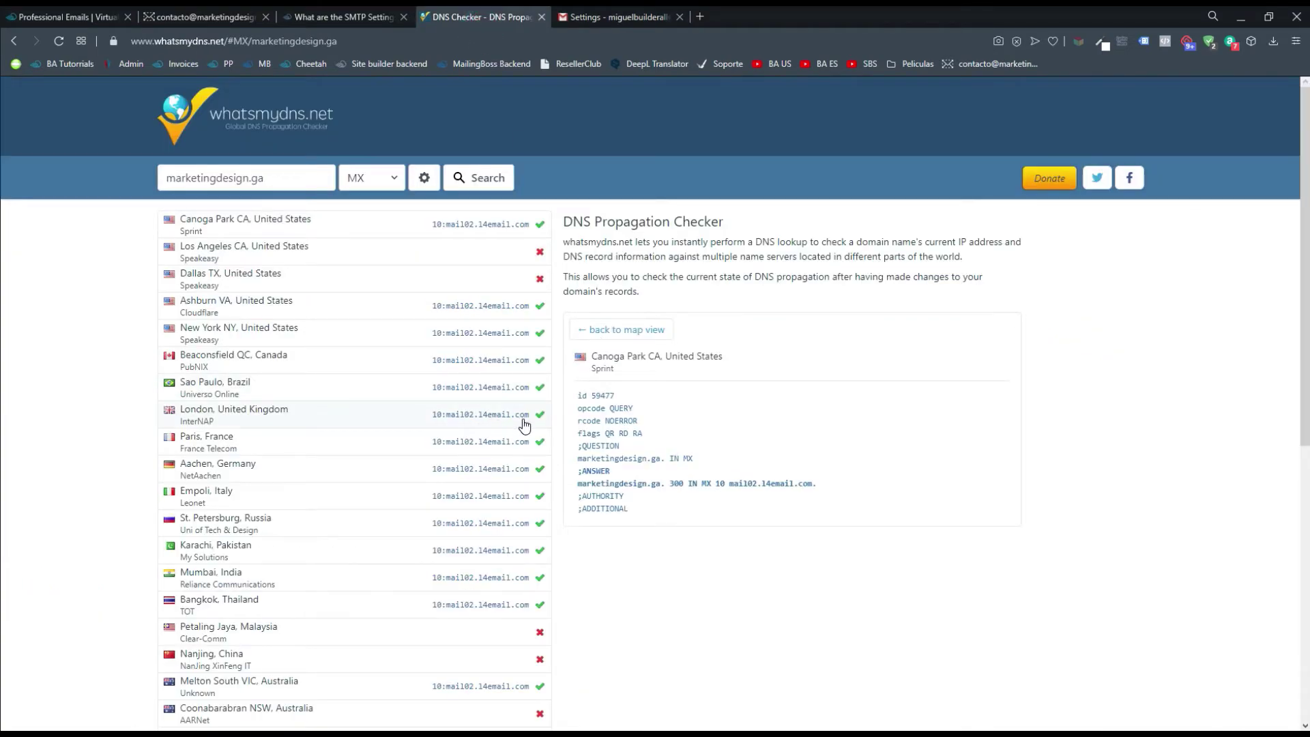
# Review the Builderall article's POP3 and SMTP server settings, then return to Outlook
pyautogui.click(350, 9)
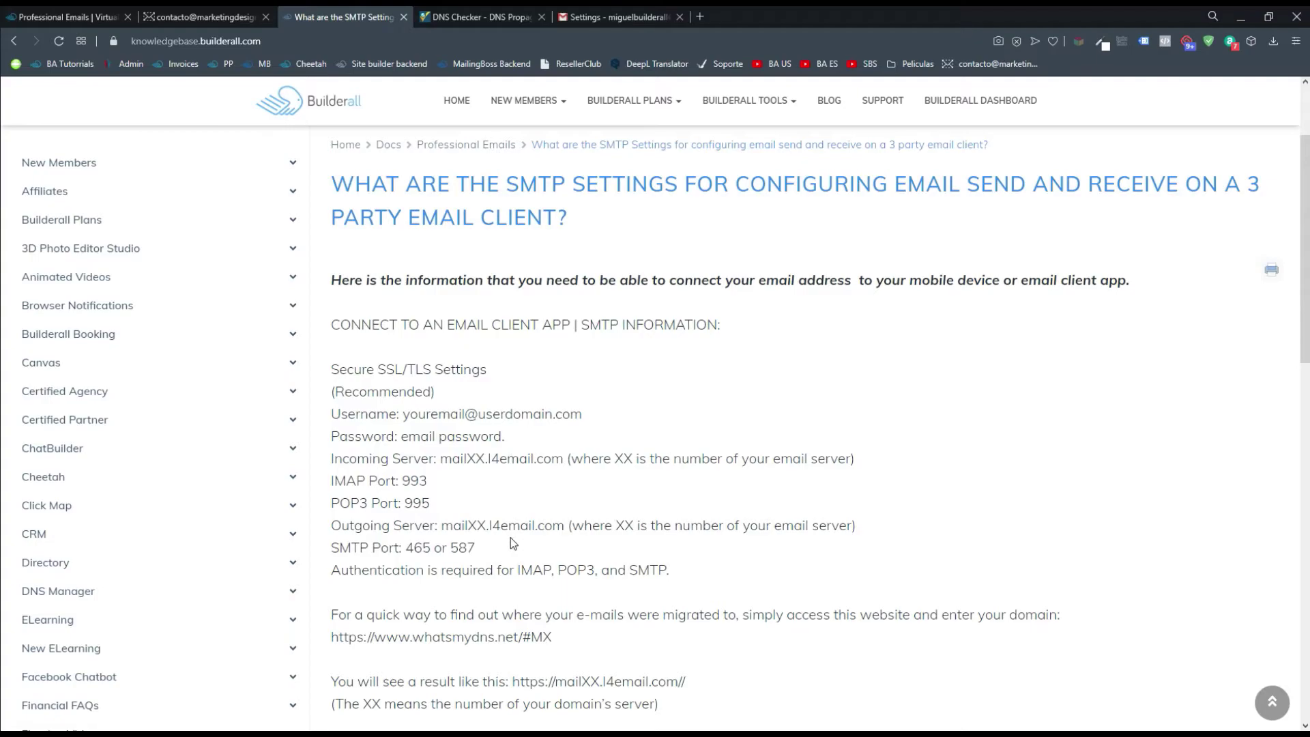
pyautogui.scroll(-1, 476, 503)
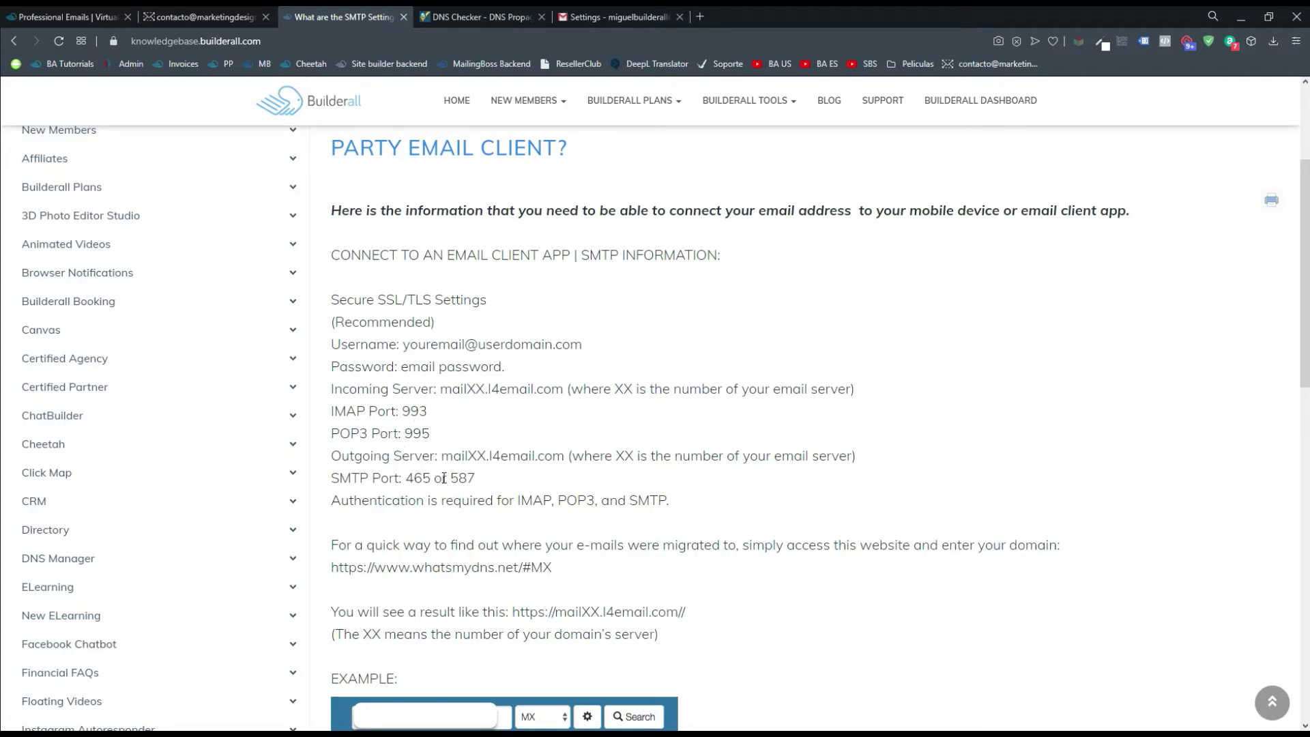
pyautogui.click(513, 697)
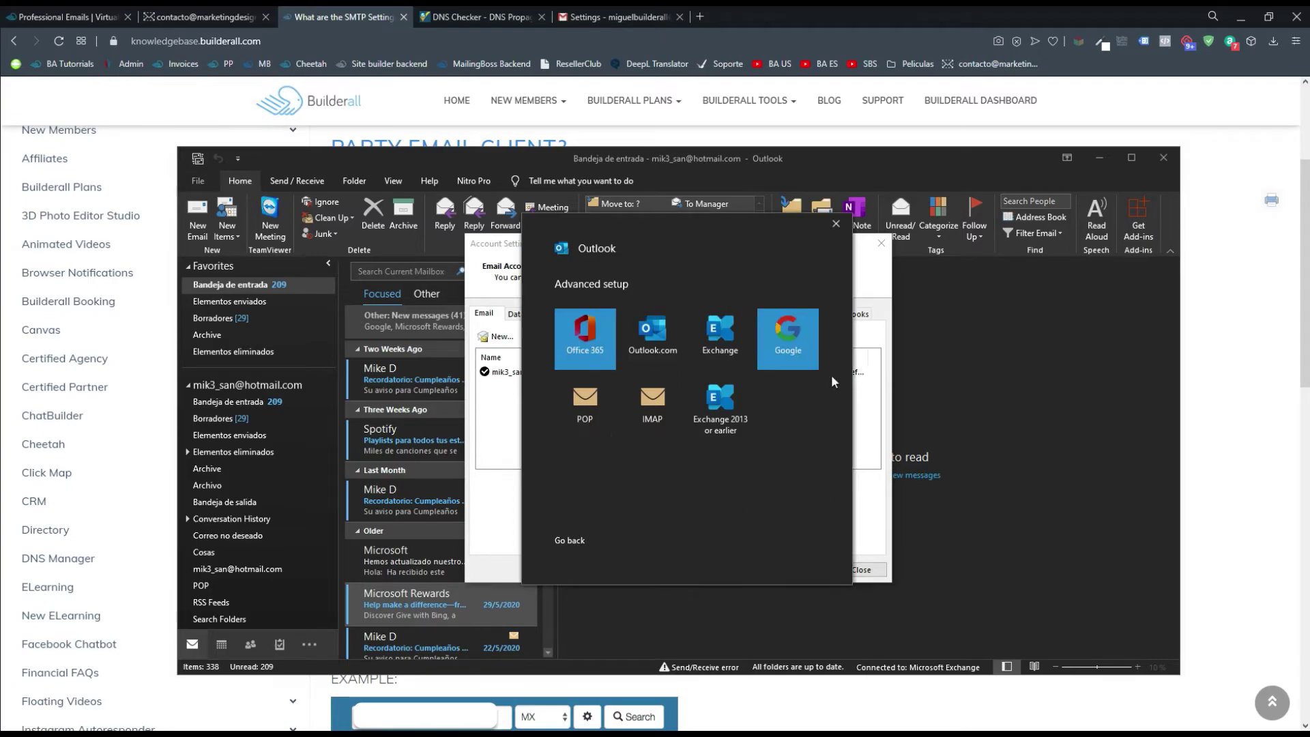
# Choose POP and set the incoming server to mail02.14email.com, copied from the DNS checker
pyautogui.click(591, 418)
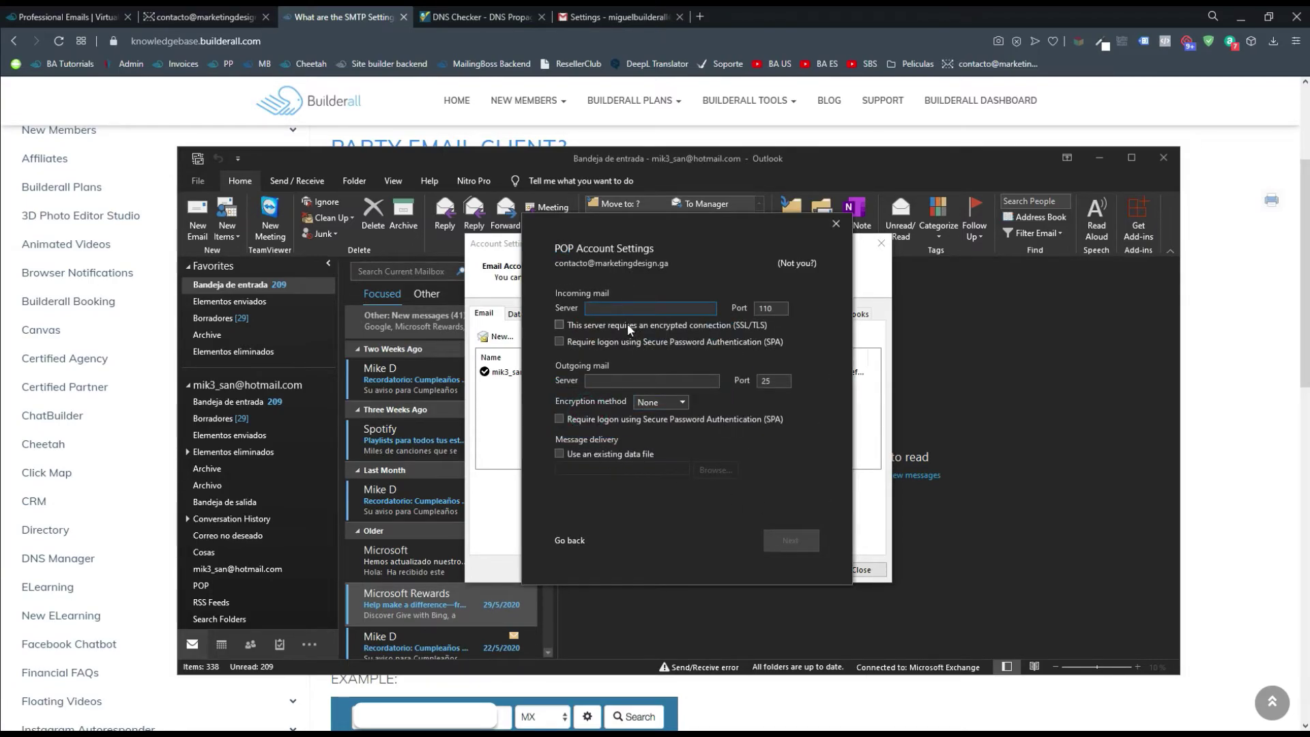
pyautogui.click(621, 311)
pyautogui.click(478, 17)
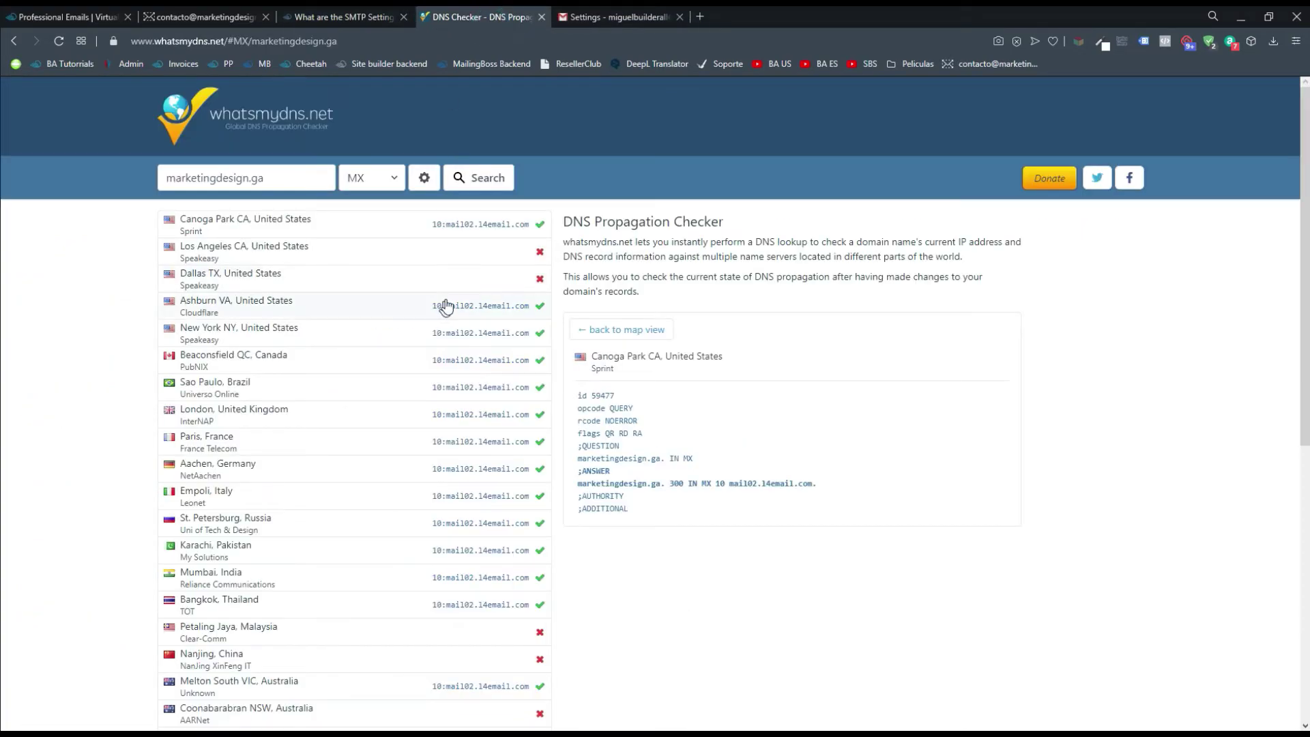
pyautogui.moveTo(447, 306); pyautogui.dragTo(537, 315)
pyautogui.click(530, 313)
pyautogui.hotkey('alt', 'Tab')
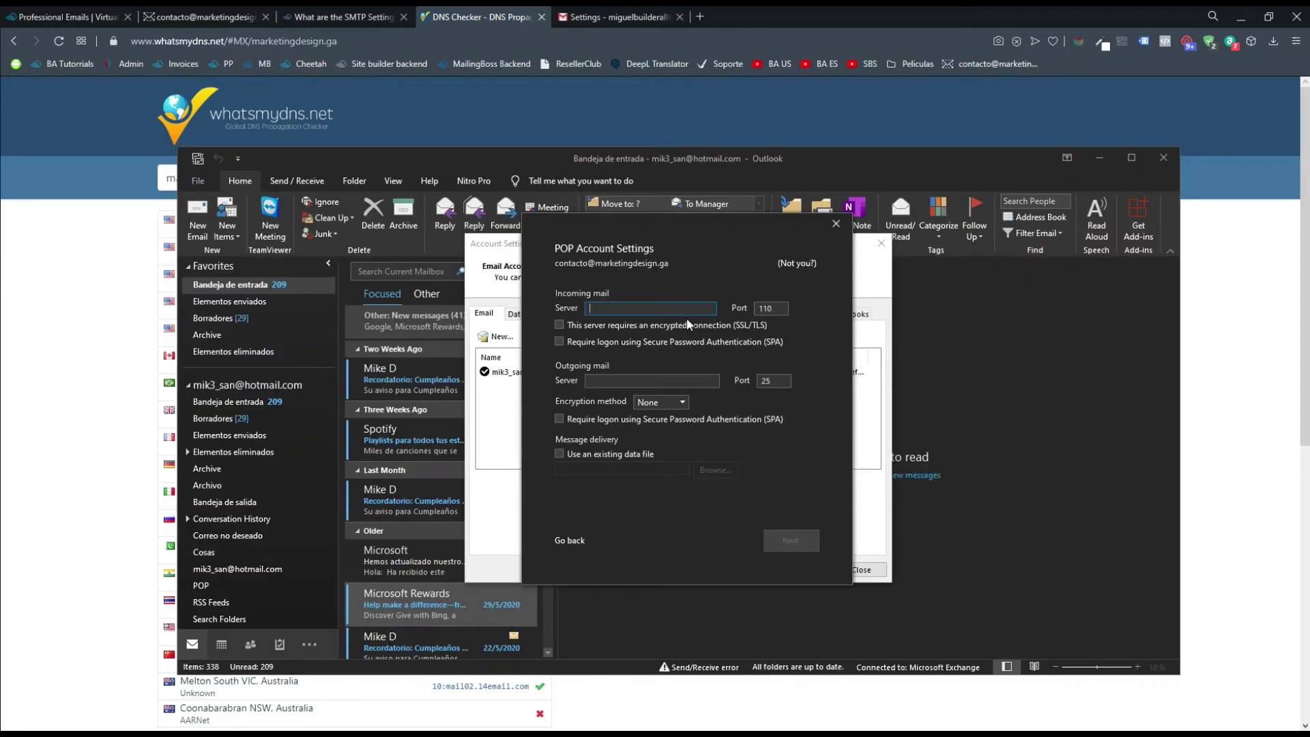
pyautogui.hotkey('ctrl', 'v')
pyautogui.hotkey('ctrl', 'z')
pyautogui.click(127, 380)
pyautogui.moveTo(447, 361); pyautogui.dragTo(527, 361)
pyautogui.rightClick(519, 360)
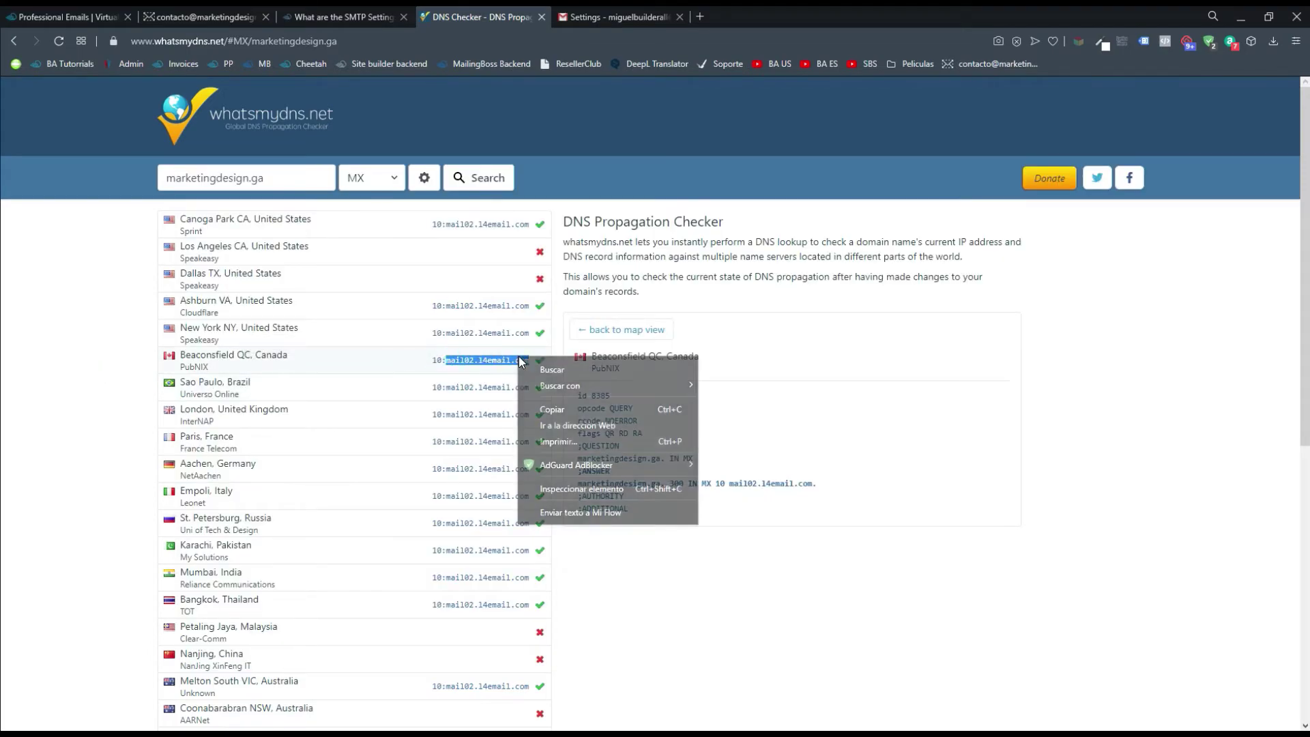
pyautogui.click(550, 409)
pyautogui.hotkey('alt', 'Tab')
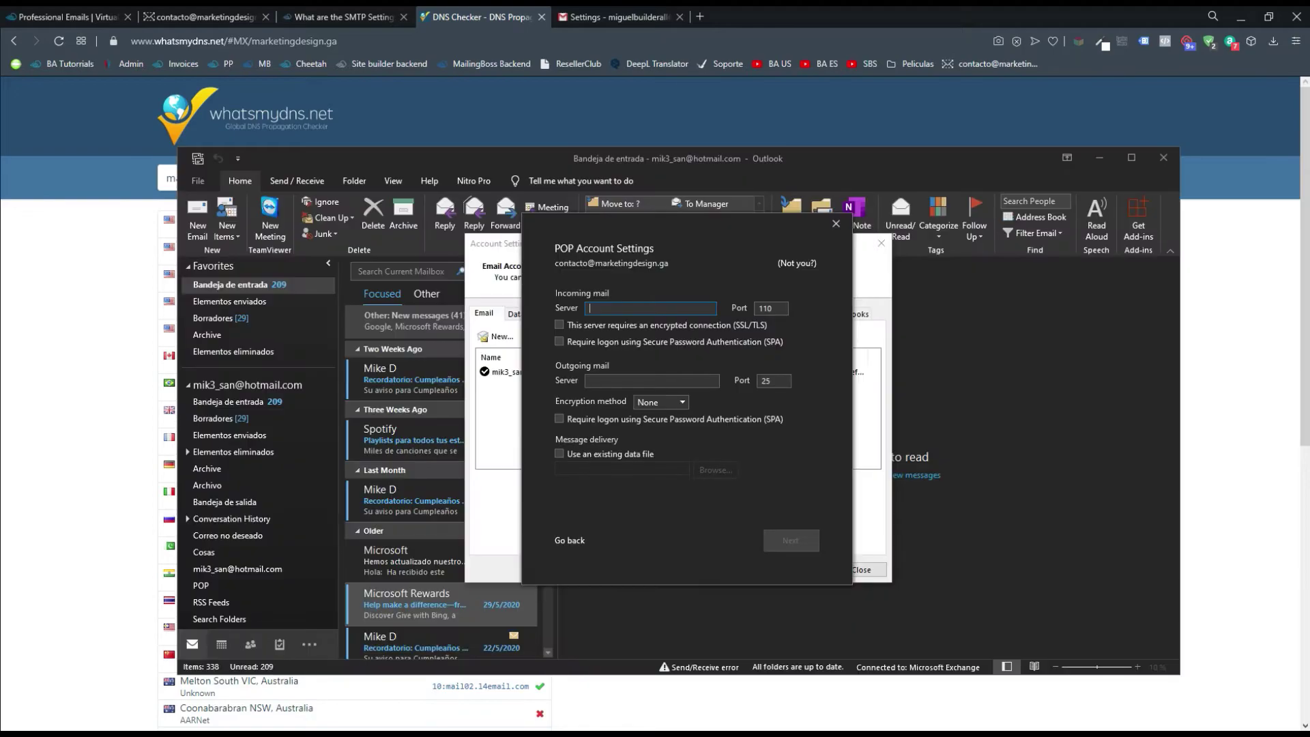
pyautogui.hotkey('ctrl', 'v')
# Check the article's POP3 port 995 and select Outlook's incoming port value 110
pyautogui.click(396, 11)
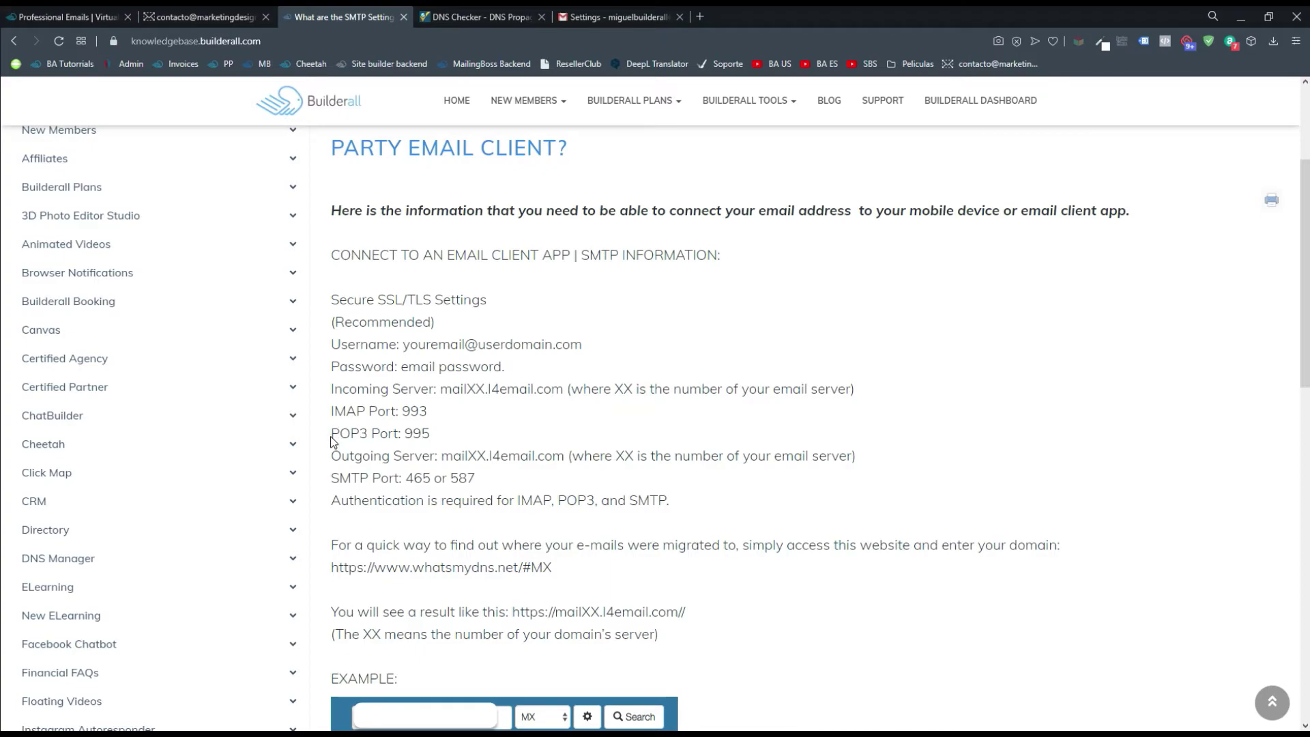
pyautogui.moveTo(330, 434); pyautogui.dragTo(359, 434)
pyautogui.moveTo(331, 387); pyautogui.dragTo(419, 390)
pyautogui.click(486, 445)
pyautogui.moveTo(403, 434); pyautogui.dragTo(431, 434)
pyautogui.click(459, 440)
pyautogui.hotkey('alt', 'Tab')
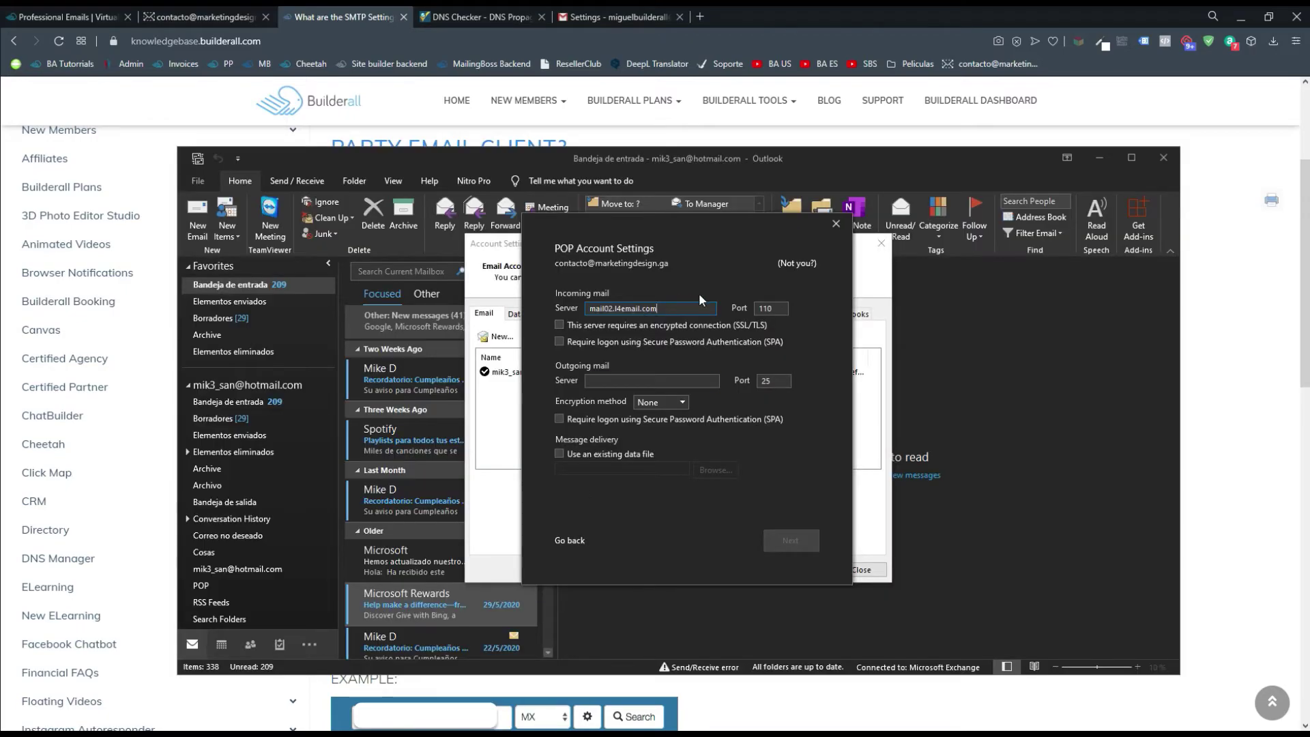
pyautogui.moveTo(785, 308); pyautogui.dragTo(749, 308)
# Set the incoming port to 995 and require SSL/TLS and SPA logon
pyautogui.write('995')
pyautogui.hotkey('alt', 'Tab')
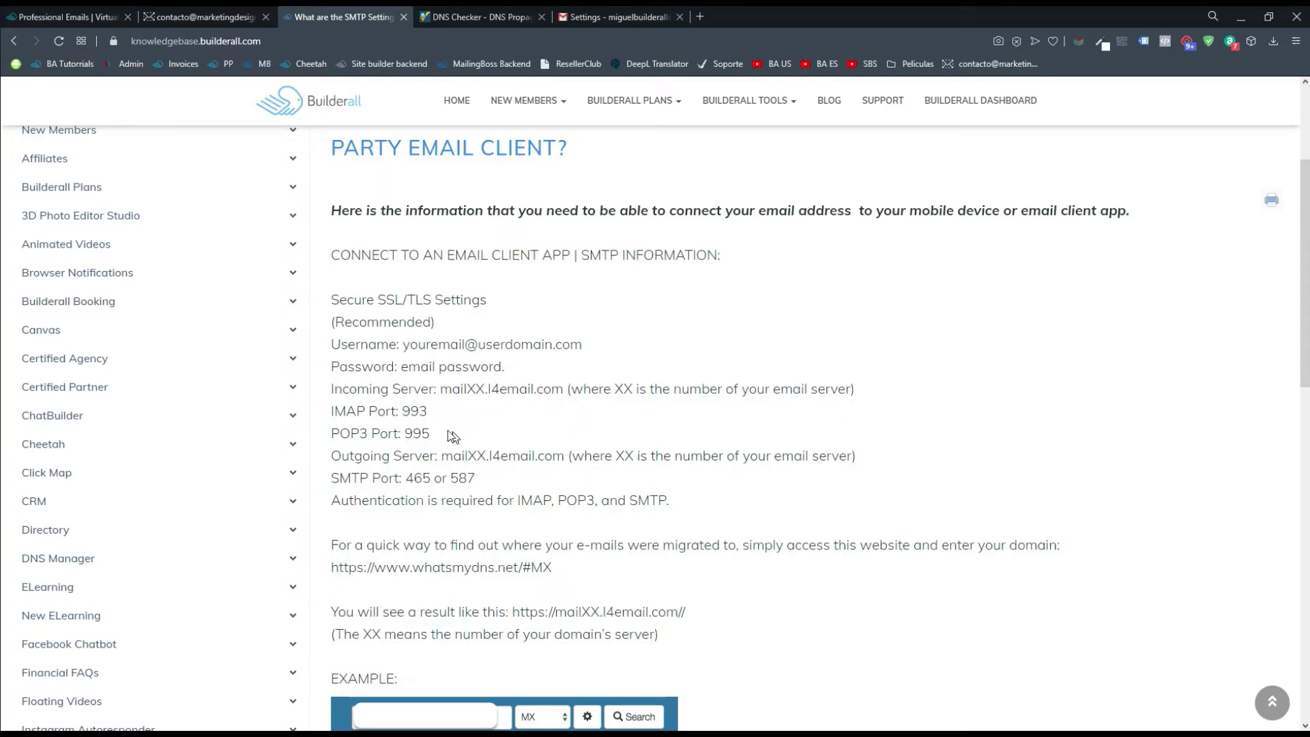
pyautogui.moveTo(449, 434); pyautogui.dragTo(332, 443)
pyautogui.click(521, 437)
pyautogui.hotkey('alt', 'Tab')
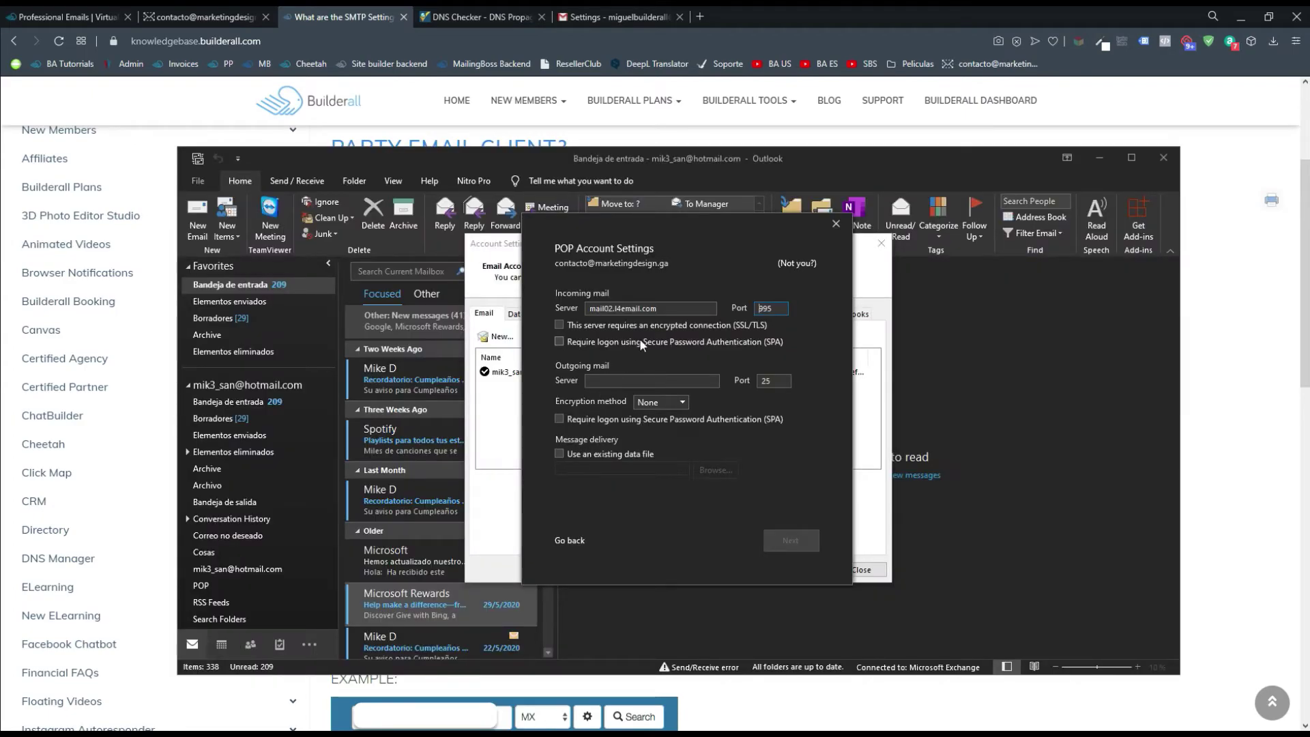
pyautogui.click(615, 328)
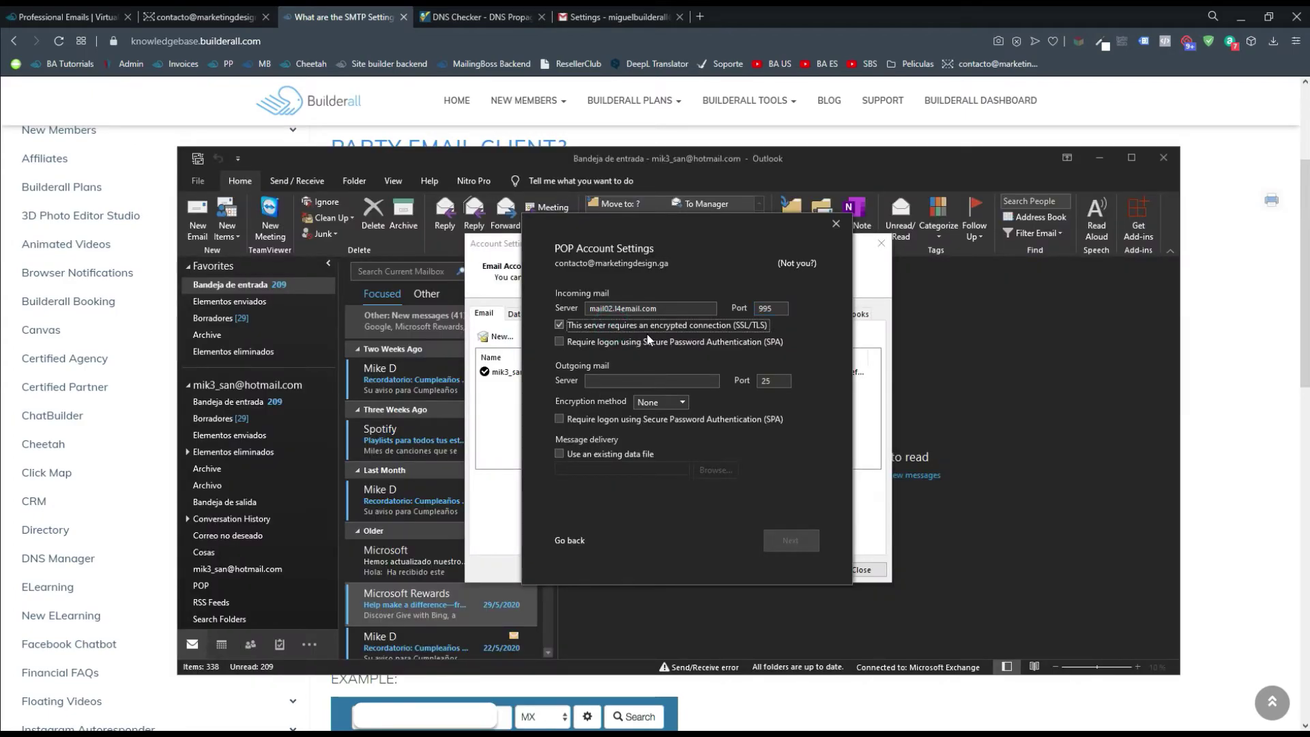
pyautogui.click(654, 342)
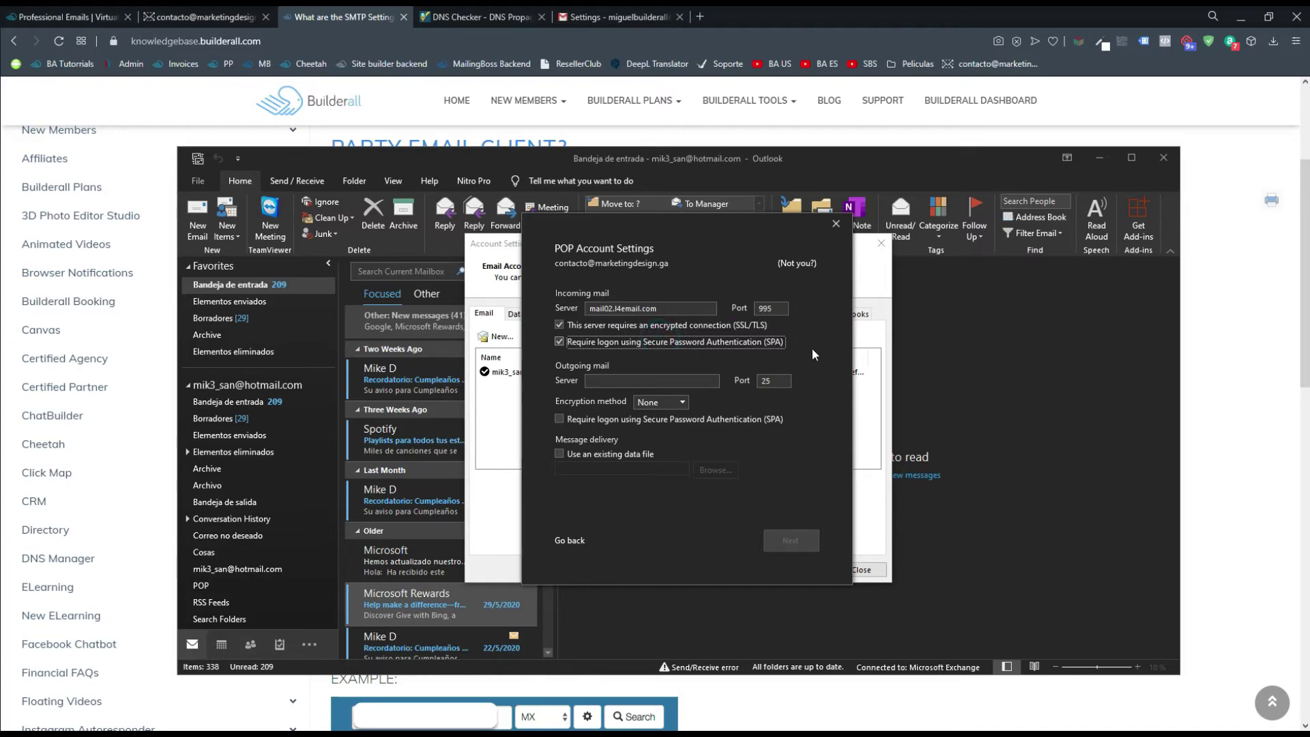
# Copy the incoming server name into the outgoing server field
pyautogui.click(678, 381)
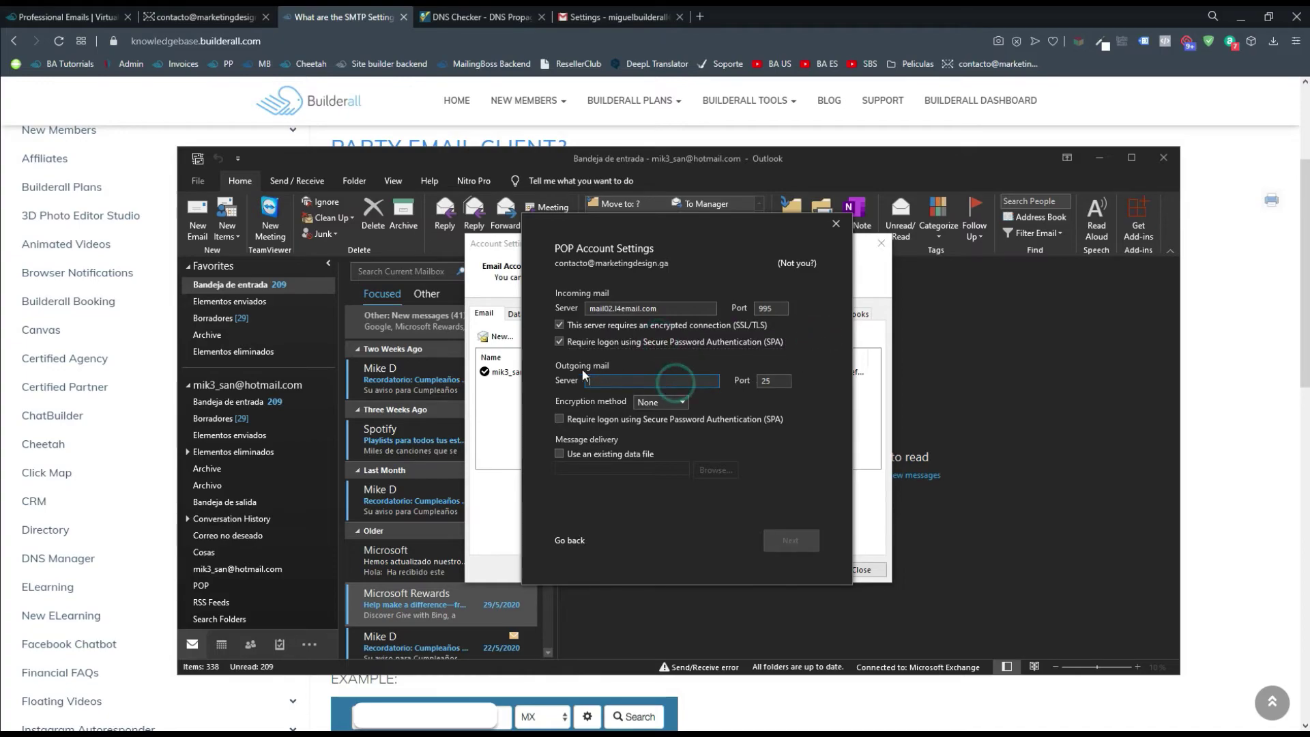
pyautogui.doubleClick(672, 306)
pyautogui.hotkey('ctrl', 'c')
pyautogui.click(635, 380)
pyautogui.hotkey('ctrl', 'v')
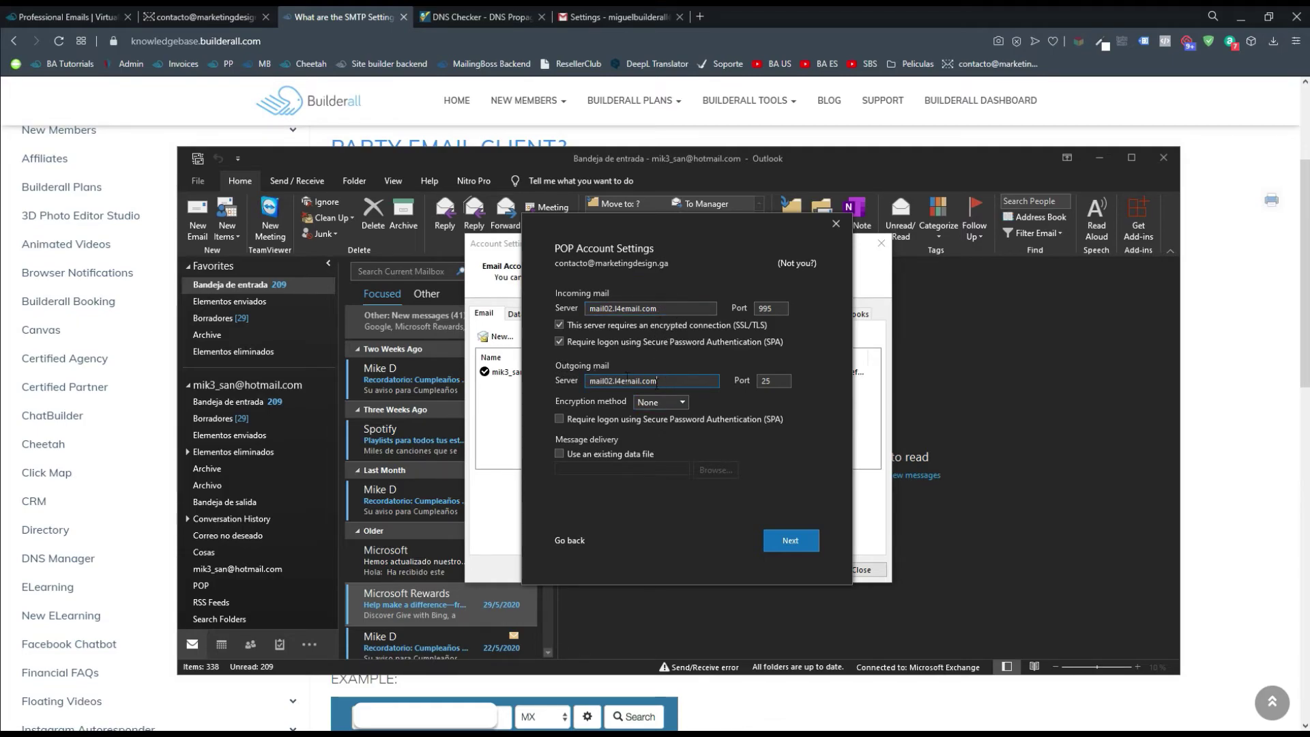
# Replace outgoing port 25 with the article's SMTP port 465, choose Auto encryption, and continue
pyautogui.click(1227, 441)
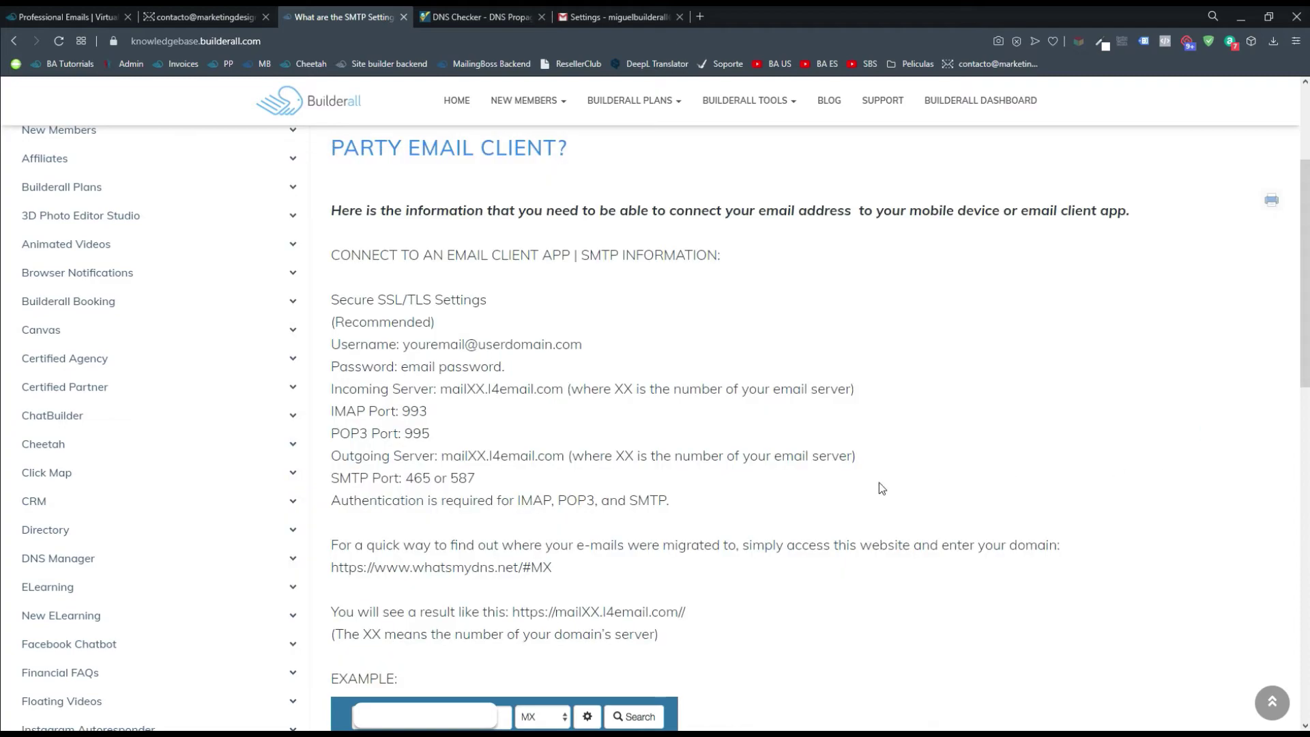
pyautogui.moveTo(331, 459); pyautogui.dragTo(531, 456)
pyautogui.click(567, 483)
pyautogui.doubleClick(408, 479)
pyautogui.click(470, 477)
pyautogui.hotkey('alt', 'Tab')
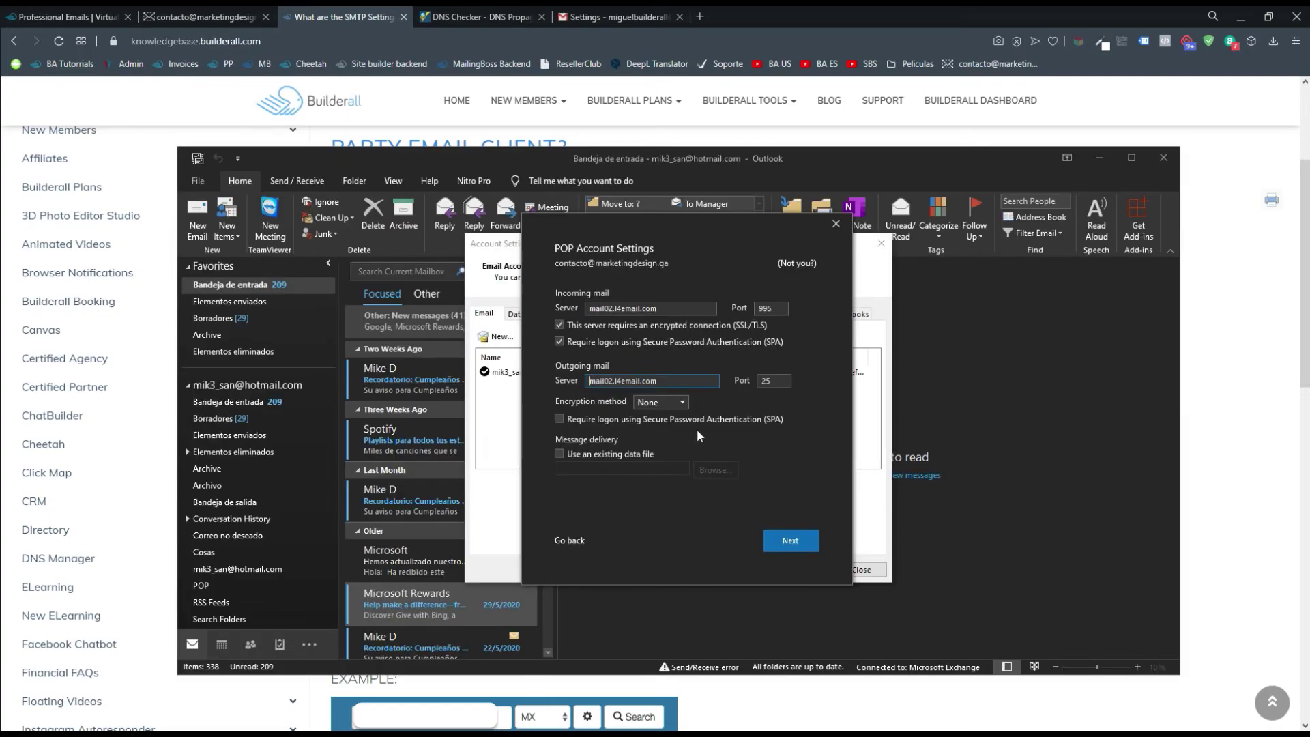
pyautogui.doubleClick(776, 383)
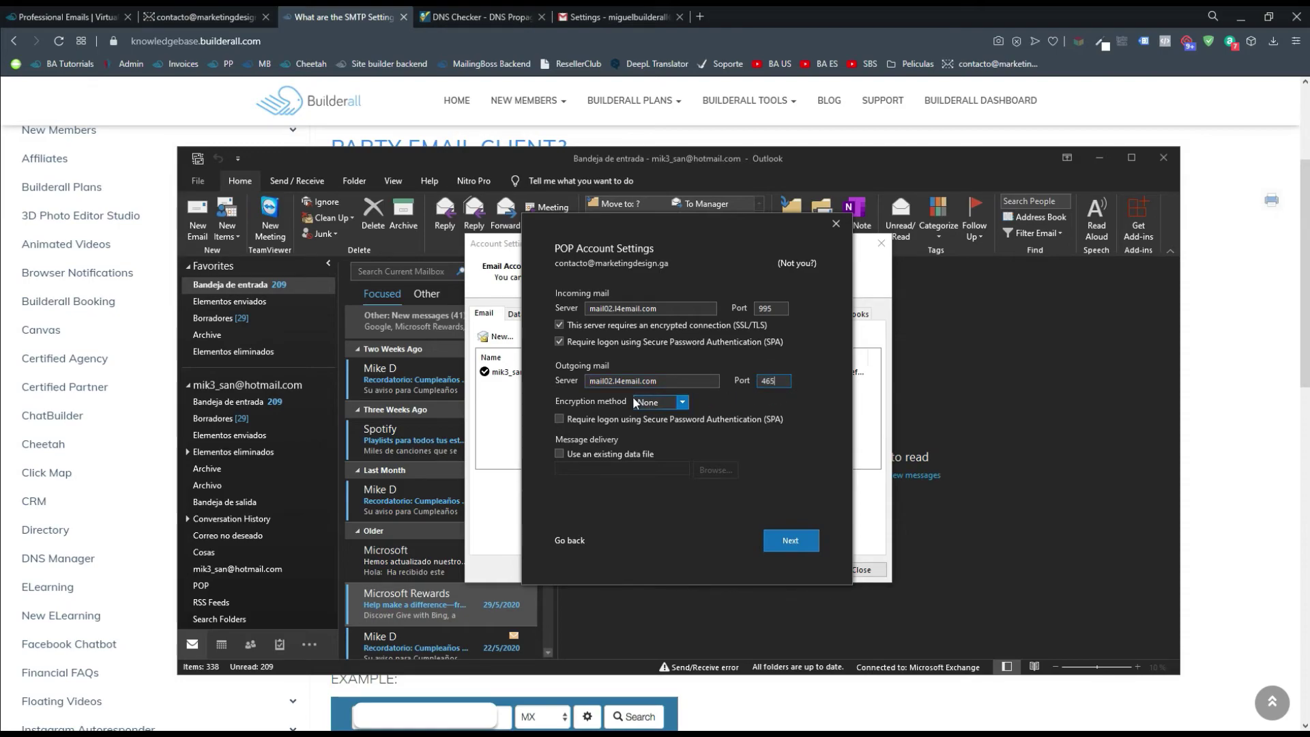
pyautogui.click(679, 402)
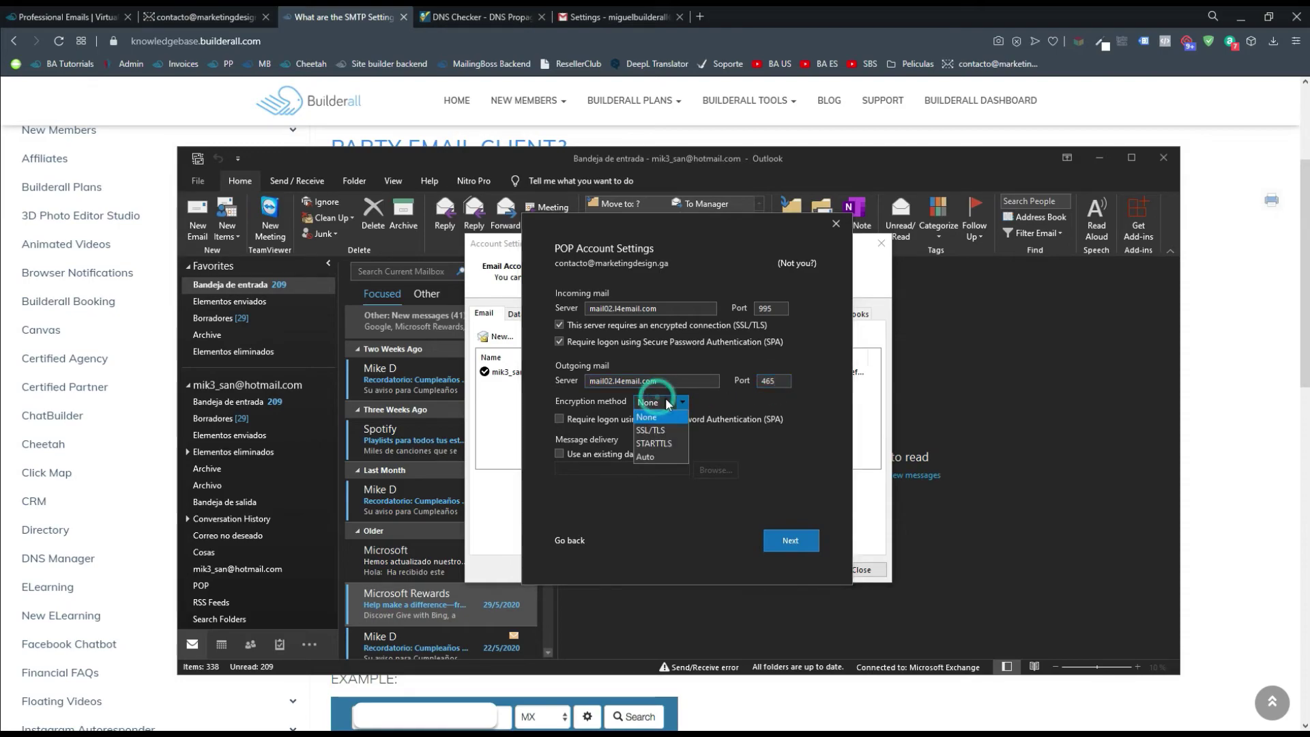
pyautogui.click(651, 462)
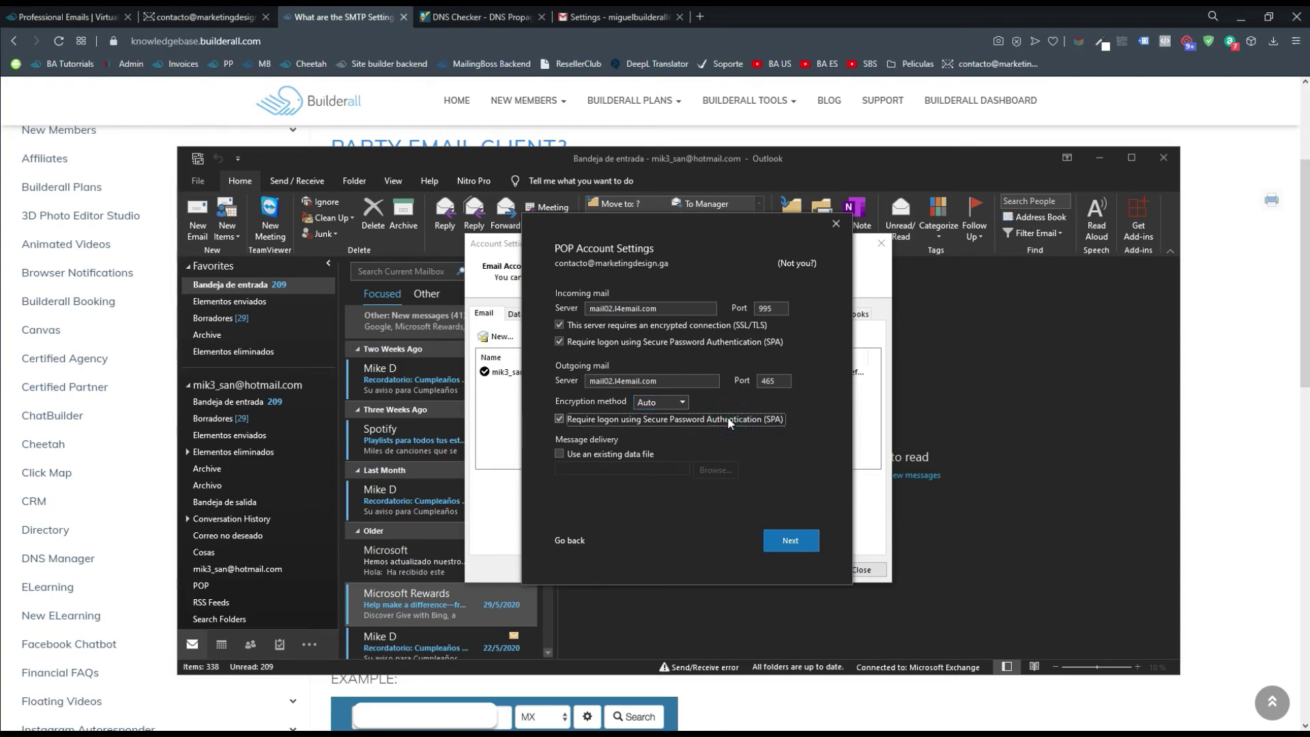
pyautogui.click(793, 539)
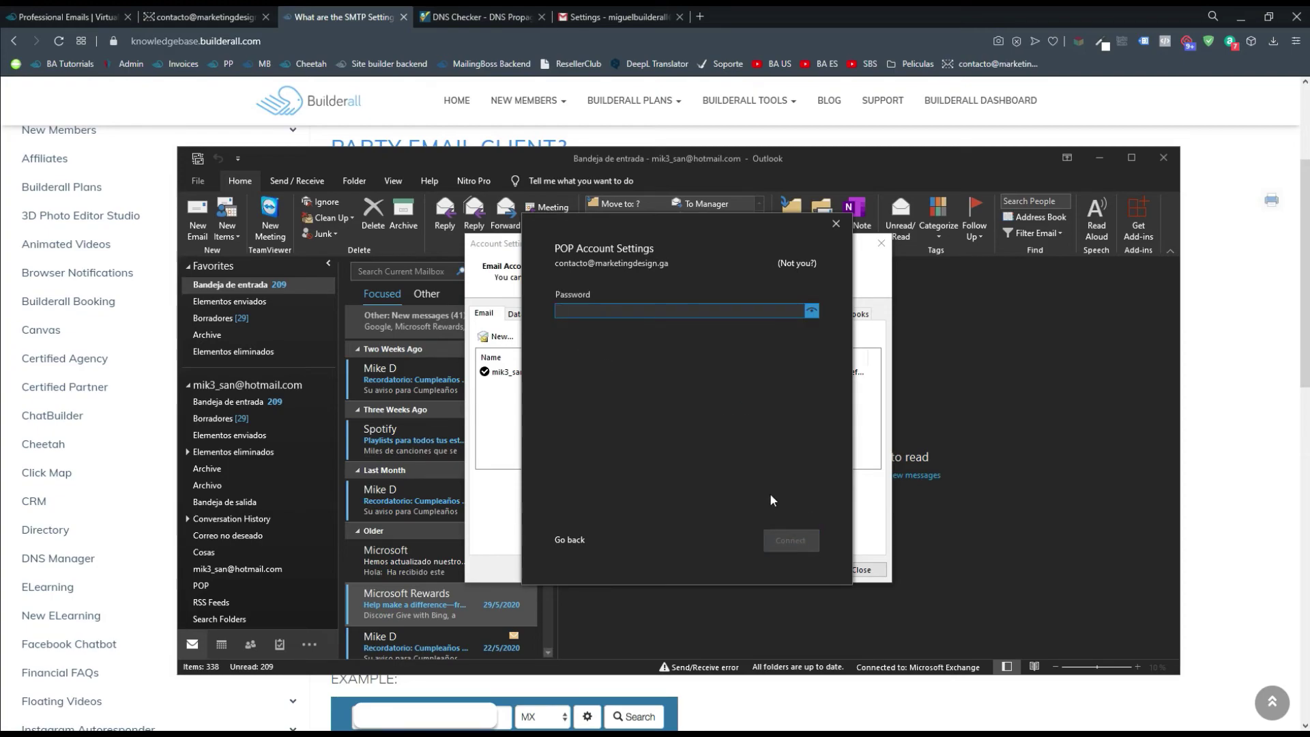
# Enter the account password and connect to start adding the Builderall POP account
pyautogui.write('*')
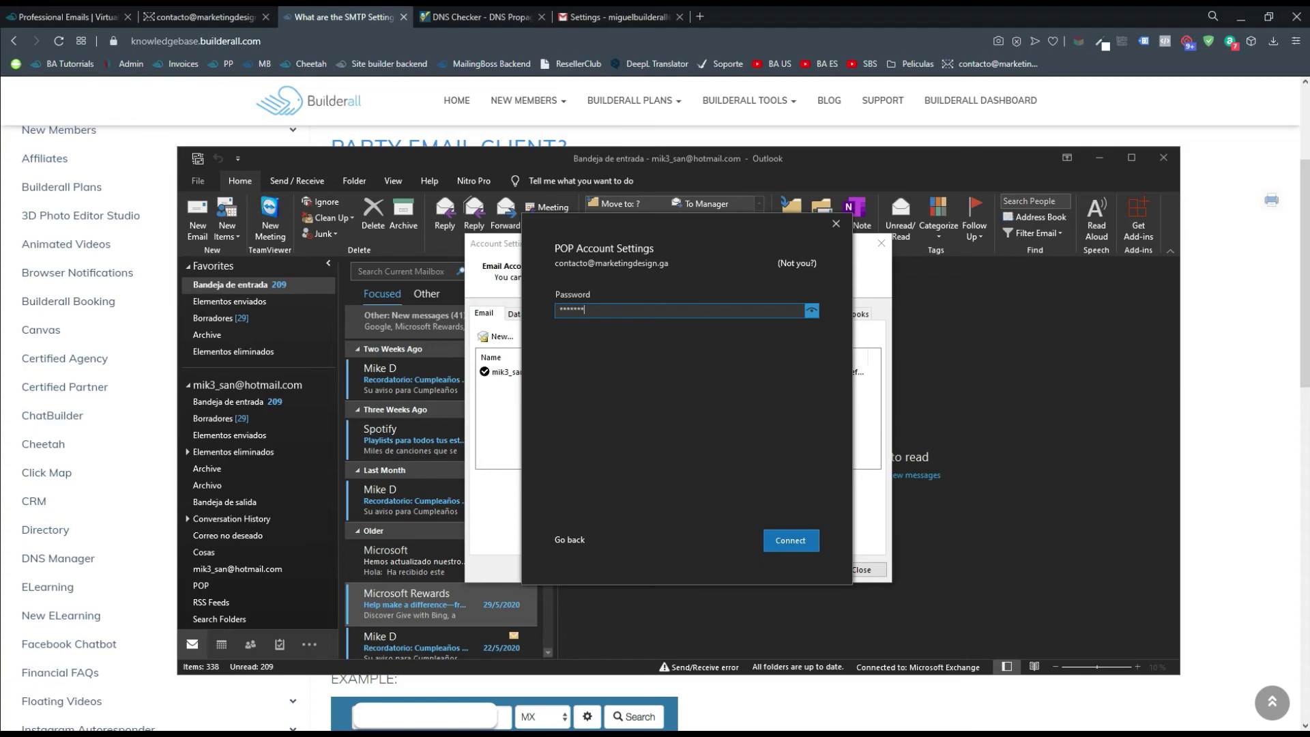
pyautogui.click(814, 541)
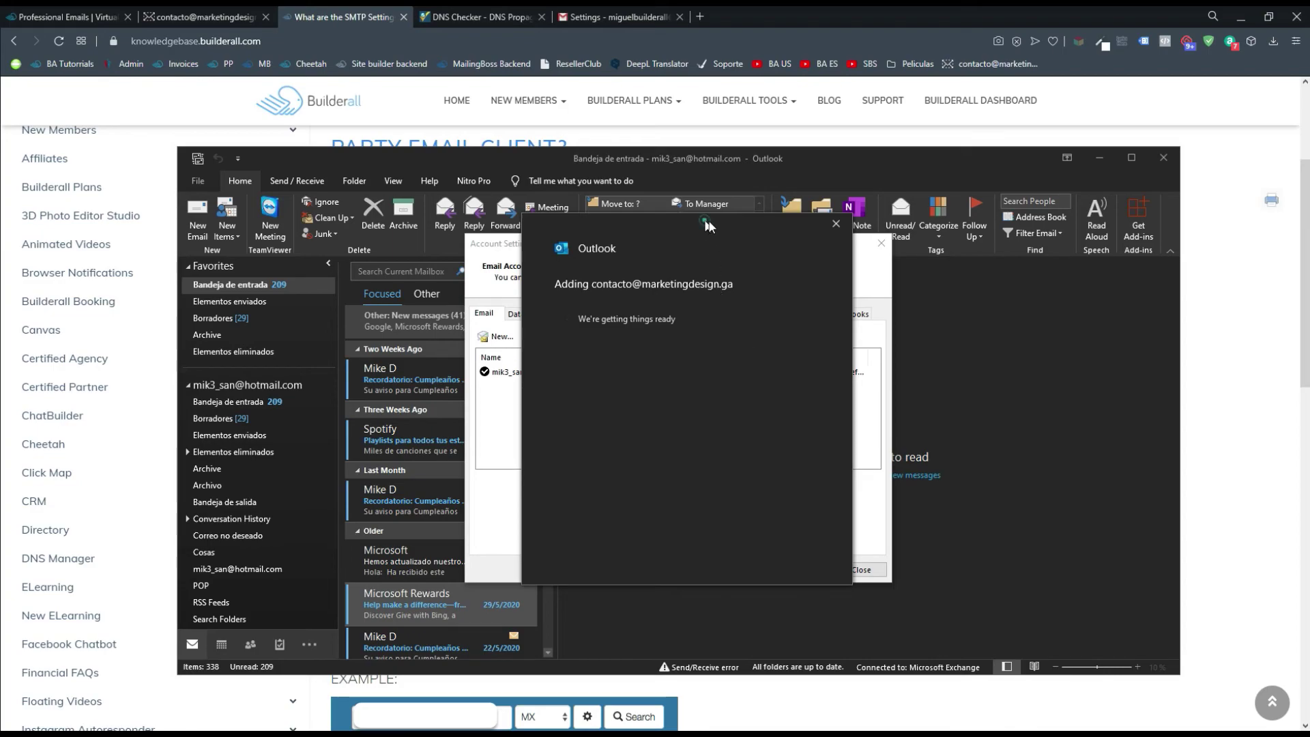
pyautogui.moveTo(705, 219); pyautogui.dragTo(952, 239)
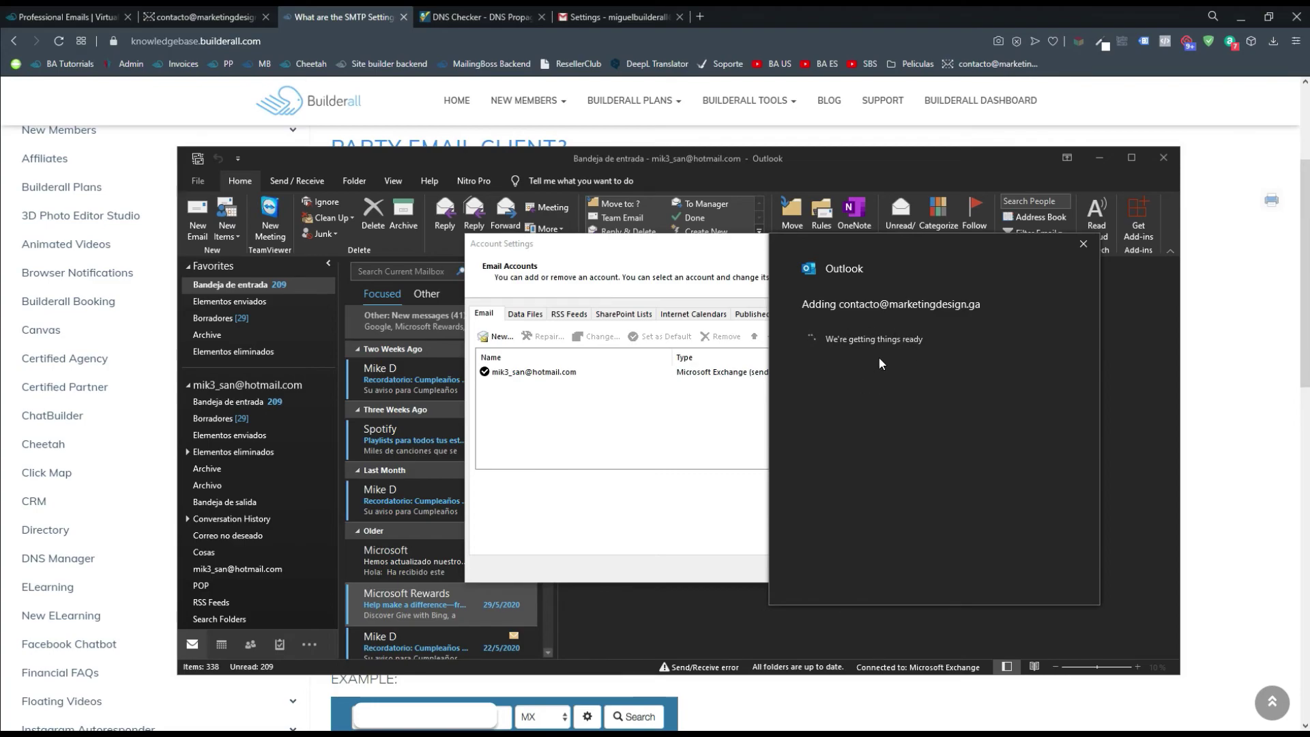
# Review the SMTP port 465 and alternative port 587 on the settings page while the account is added
pyautogui.click(1206, 351)
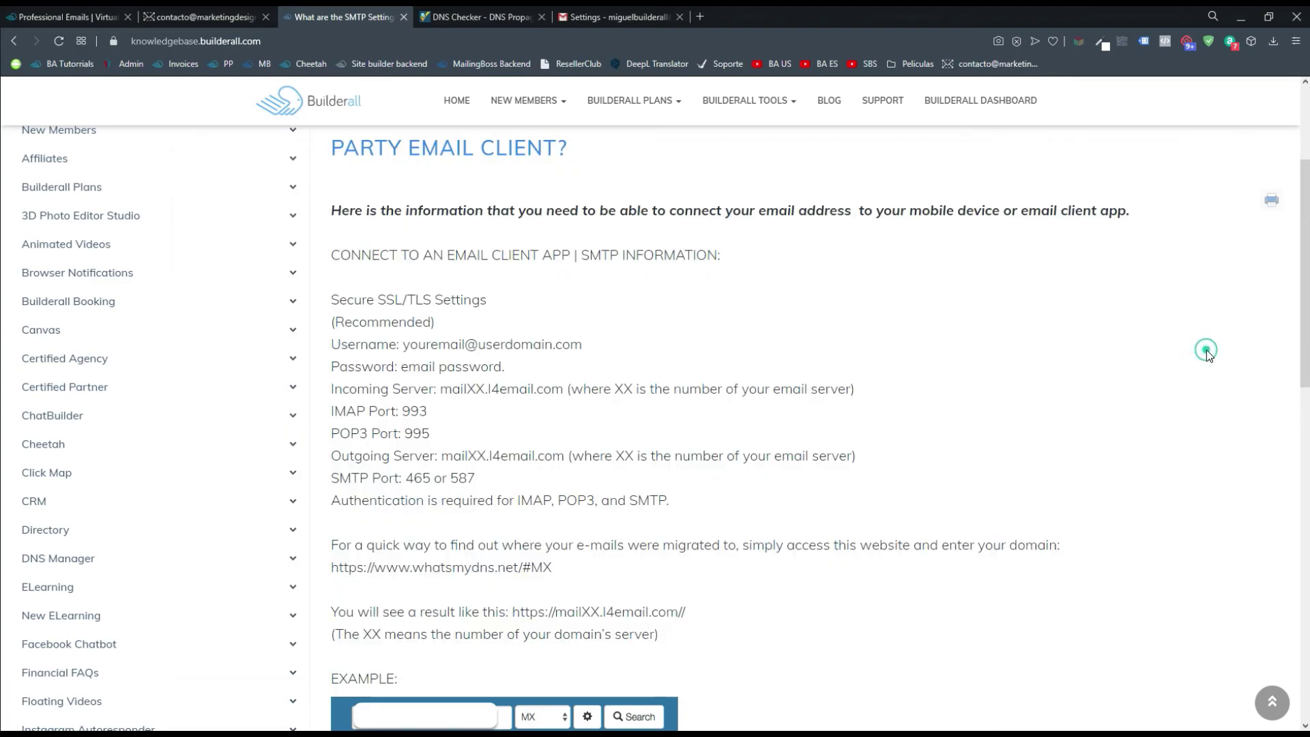
pyautogui.click(471, 479)
pyautogui.moveTo(407, 478); pyautogui.dragTo(430, 478)
pyautogui.click(471, 488)
pyautogui.click(475, 482)
pyautogui.hotkey('alt', 'Tab')
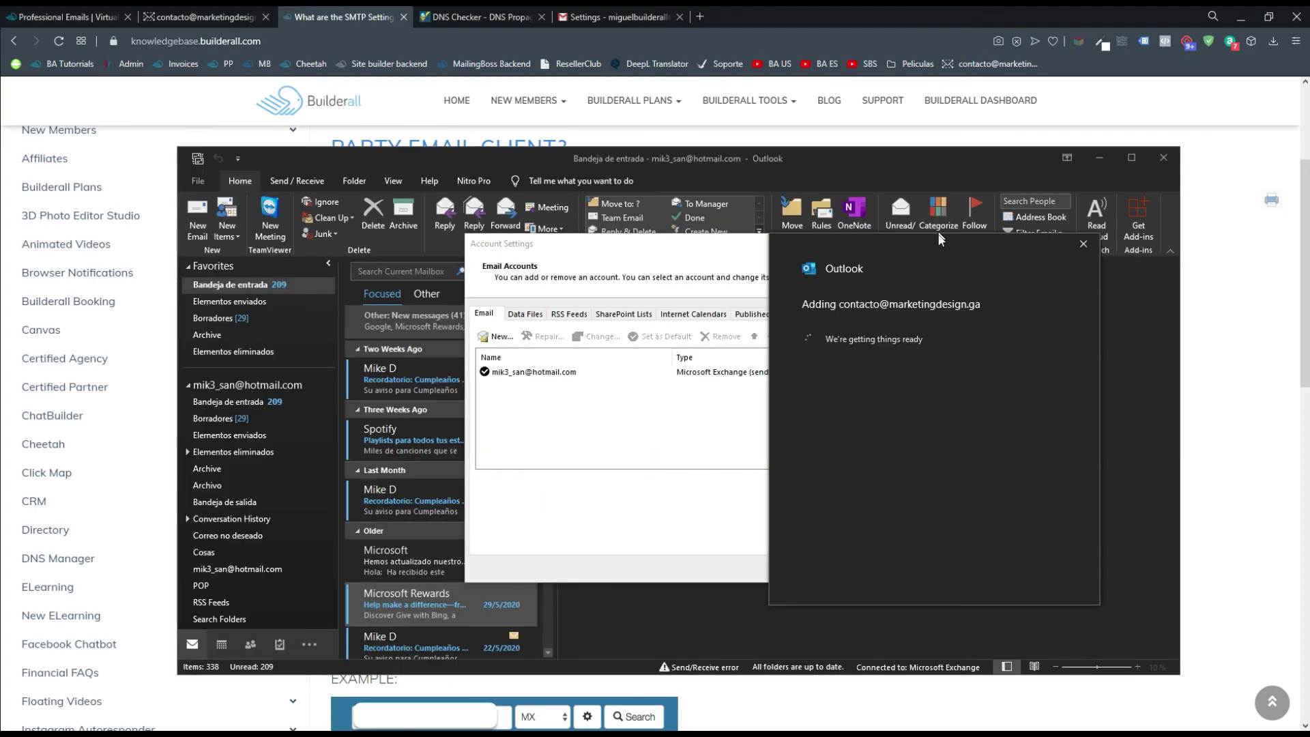
pyautogui.moveTo(936, 246); pyautogui.dragTo(926, 259)
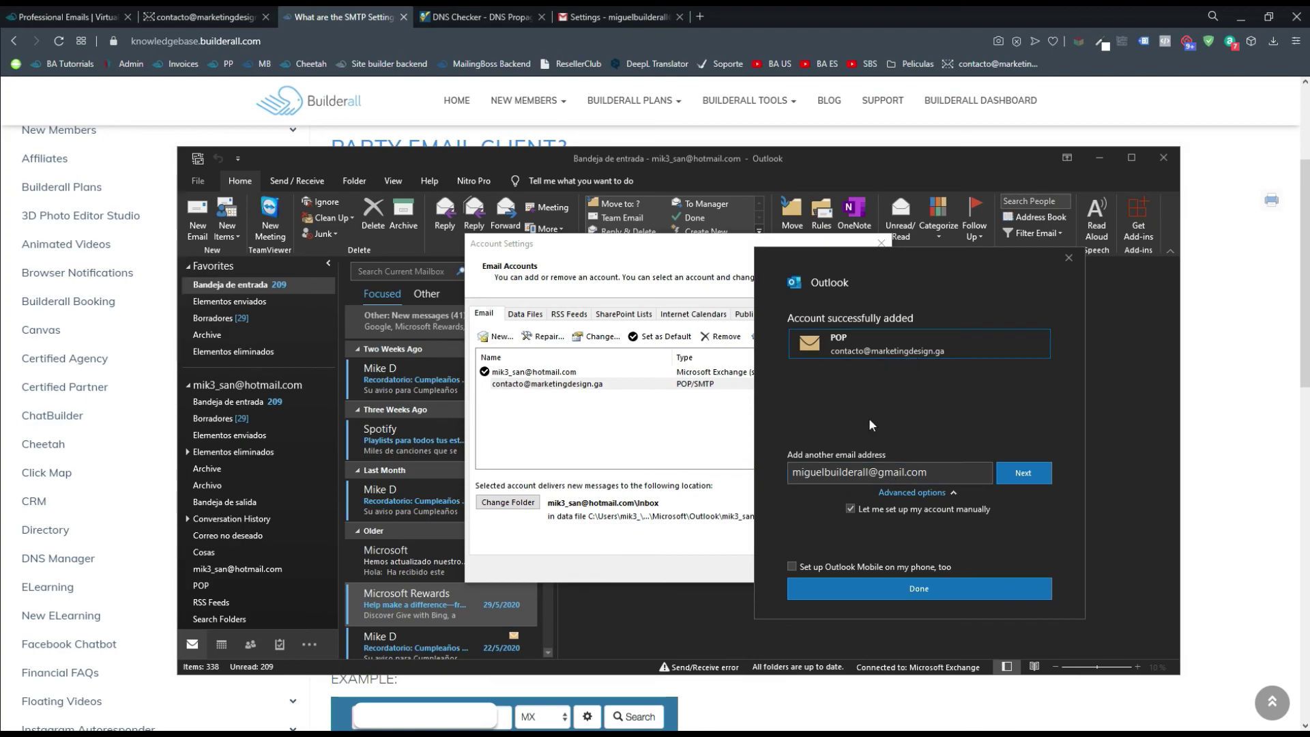
# Finish setup and set the Builderall POP/SMTP business account as Outlook's default in Account Settings
pyautogui.click(961, 473)
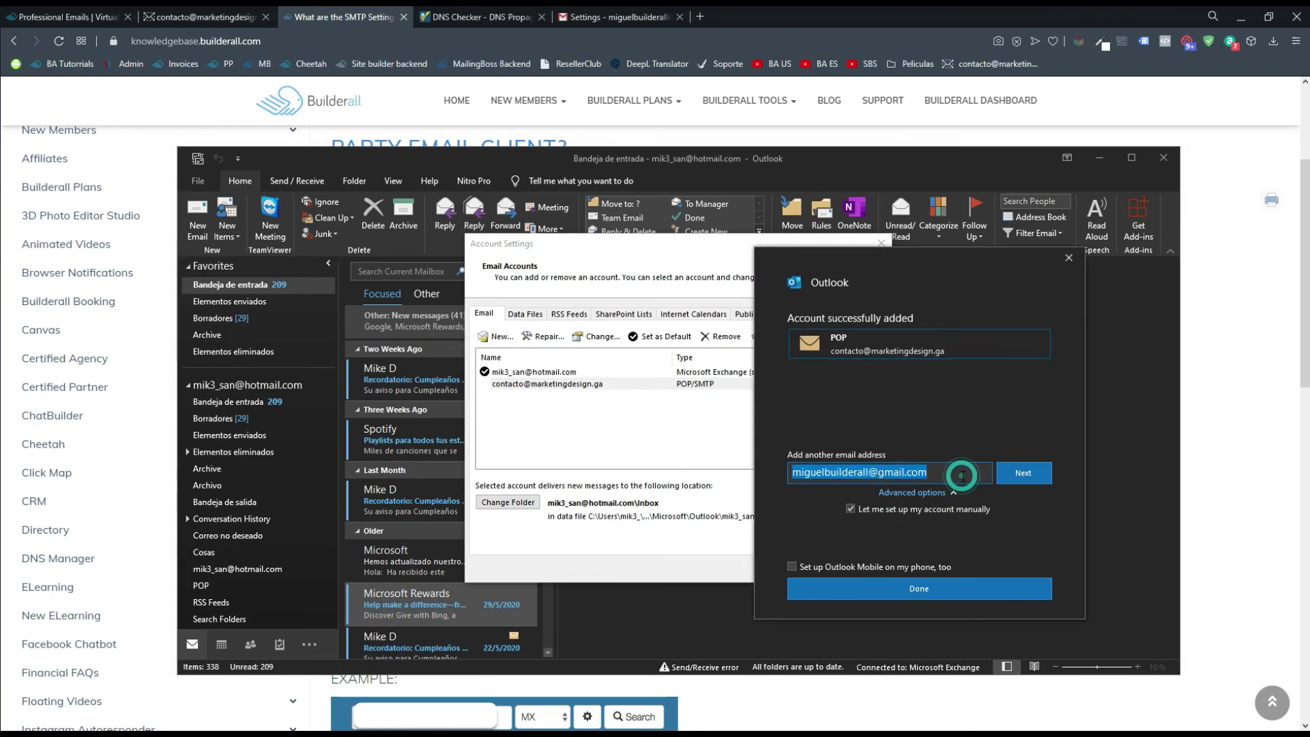
pyautogui.click(930, 587)
pyautogui.click(585, 384)
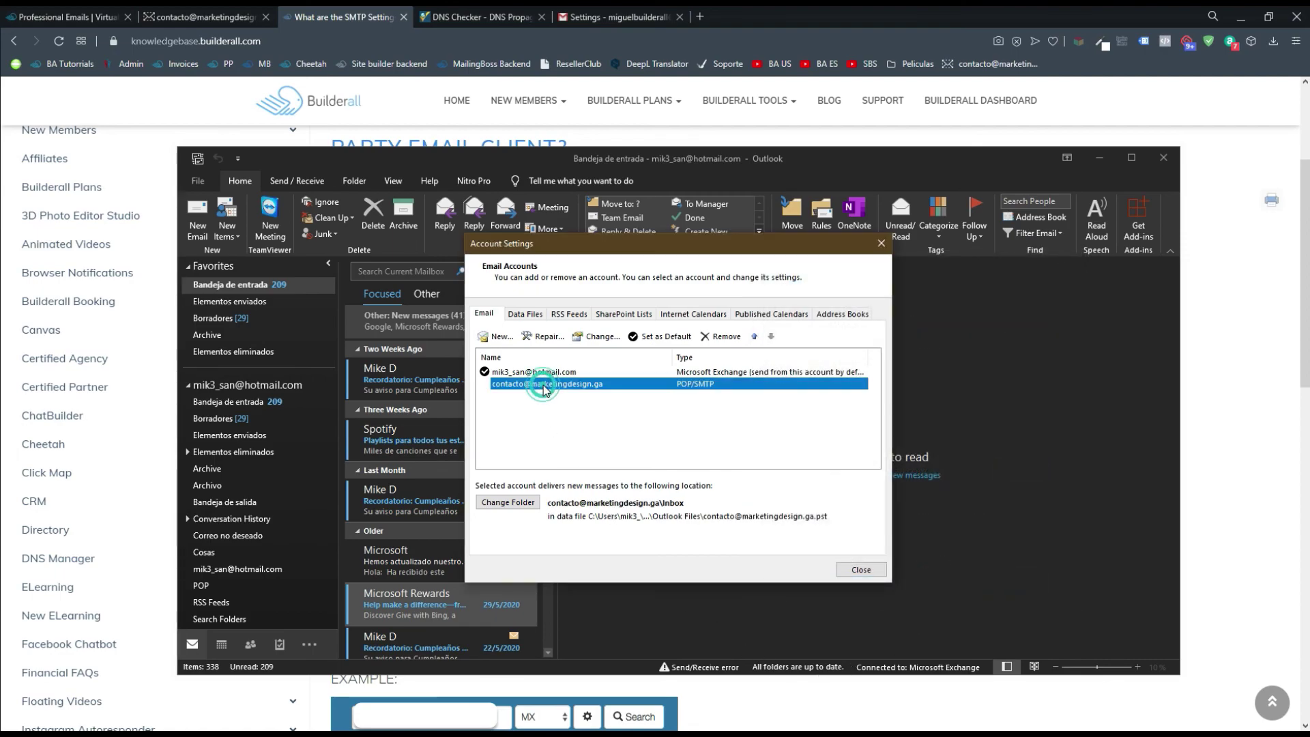
pyautogui.click(659, 336)
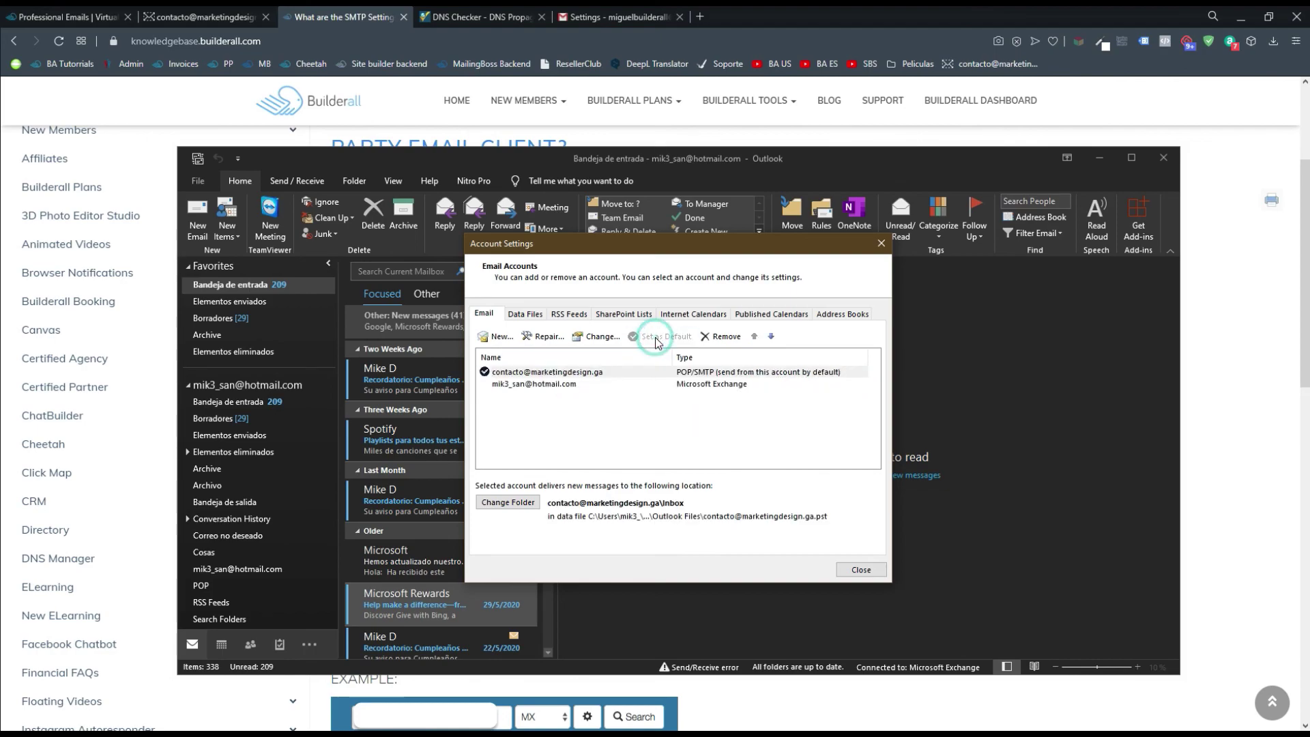
pyautogui.click(565, 385)
pyautogui.click(583, 372)
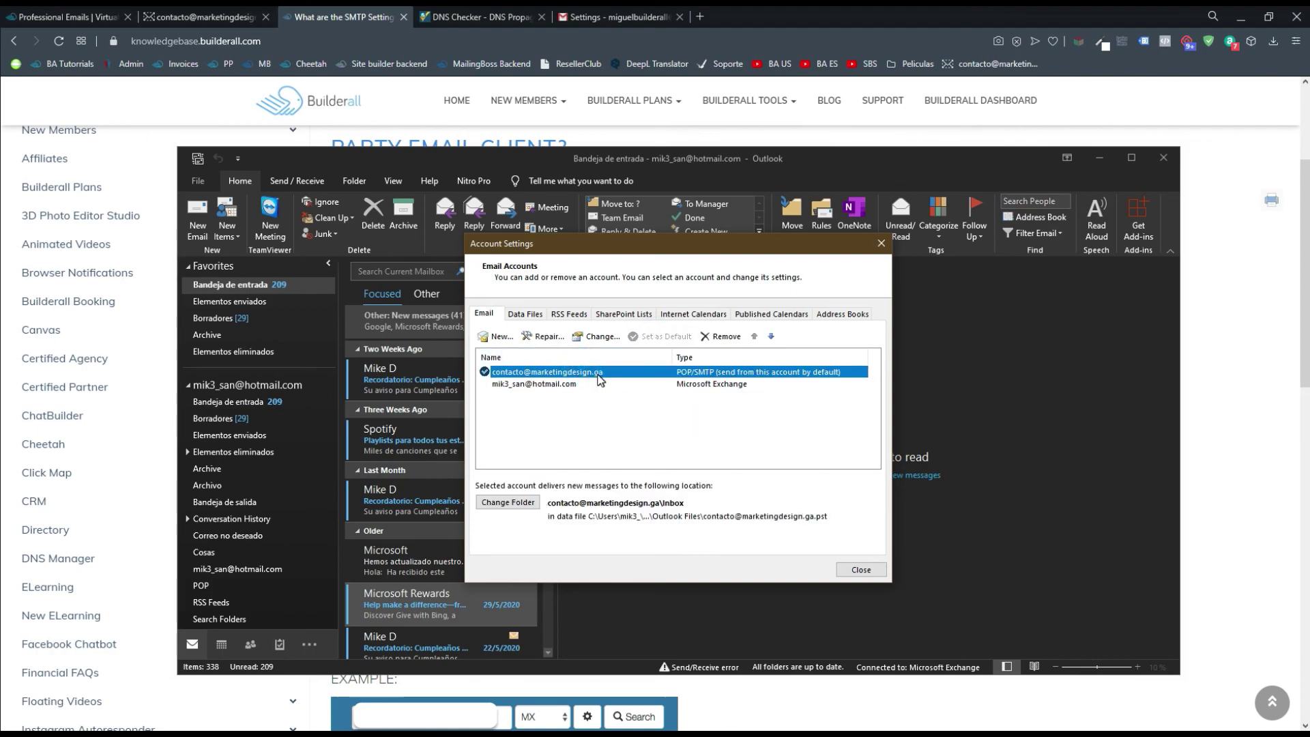